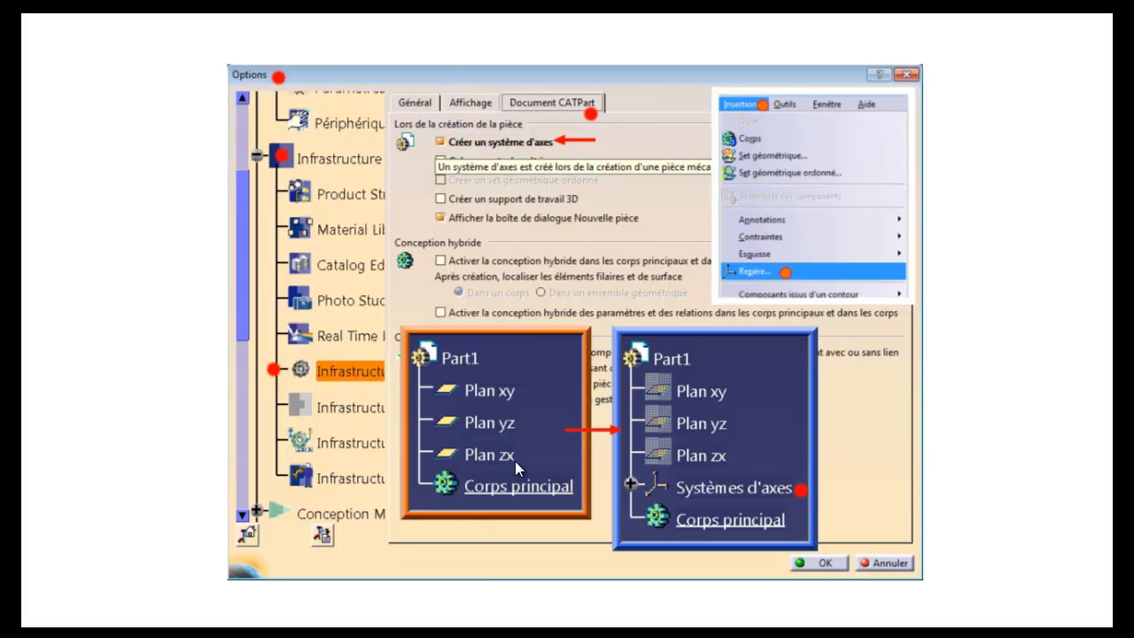
left_click(989, 364)
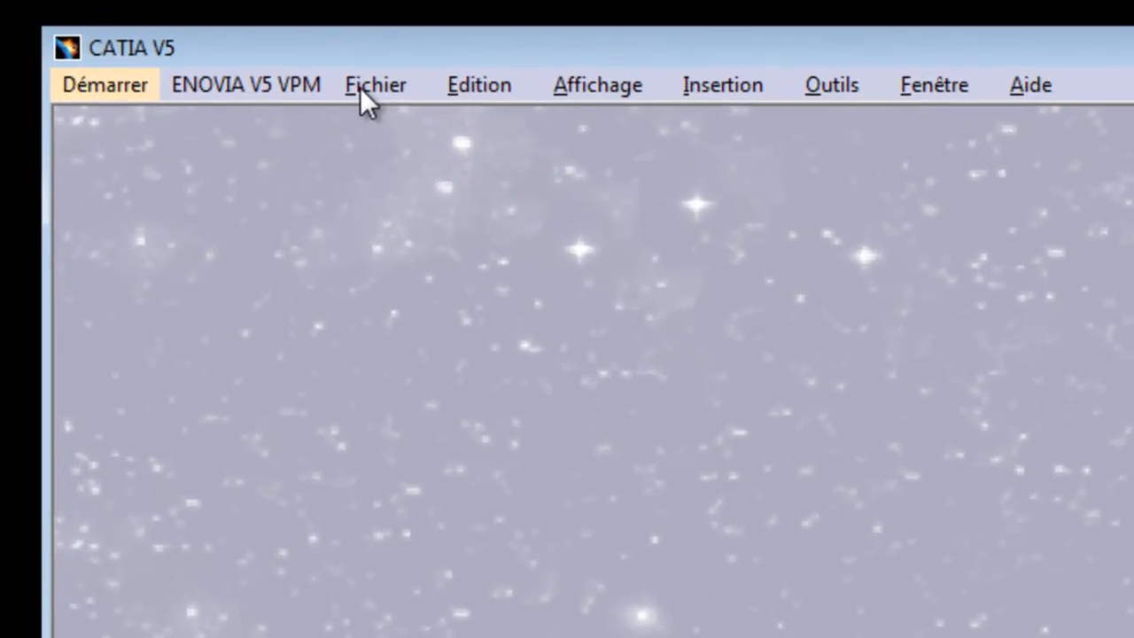
Create a new document of type Part, keeping the default part name Part1
left_click(363, 88)
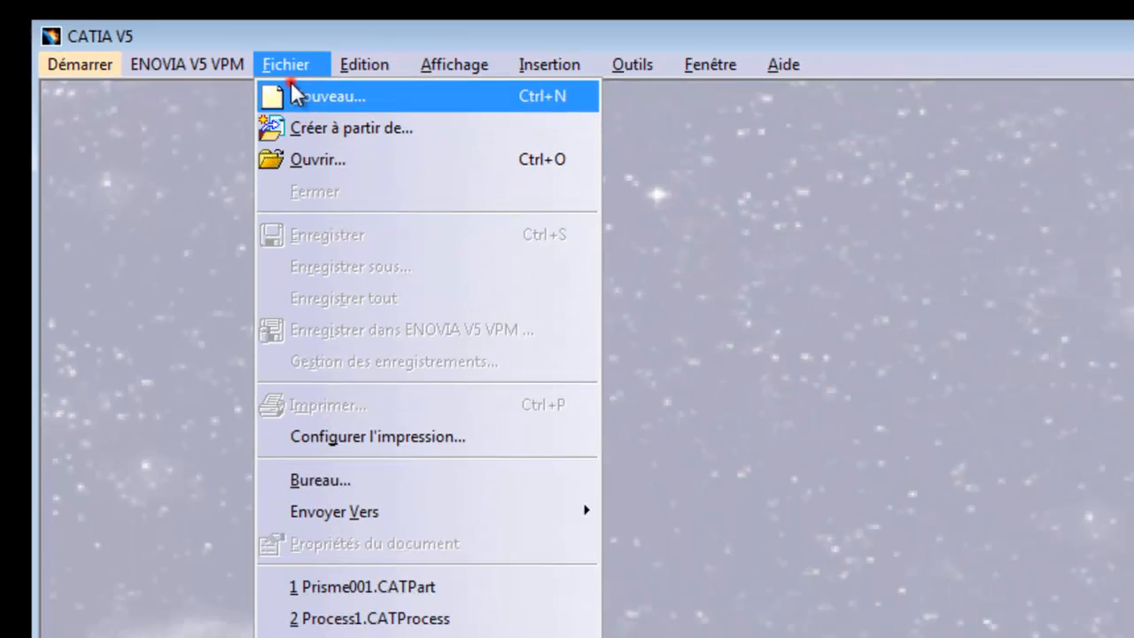
left_click(387, 113)
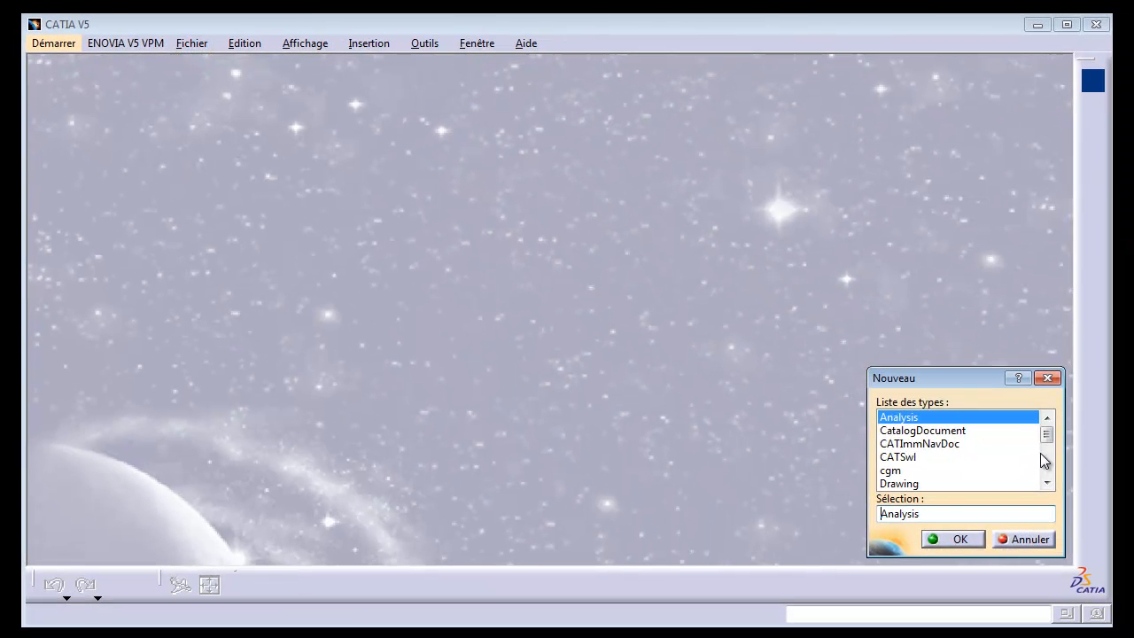
left_click(1047, 481)
left_click(1046, 482)
left_click(1046, 482)
left_click(1046, 482)
left_click(898, 470)
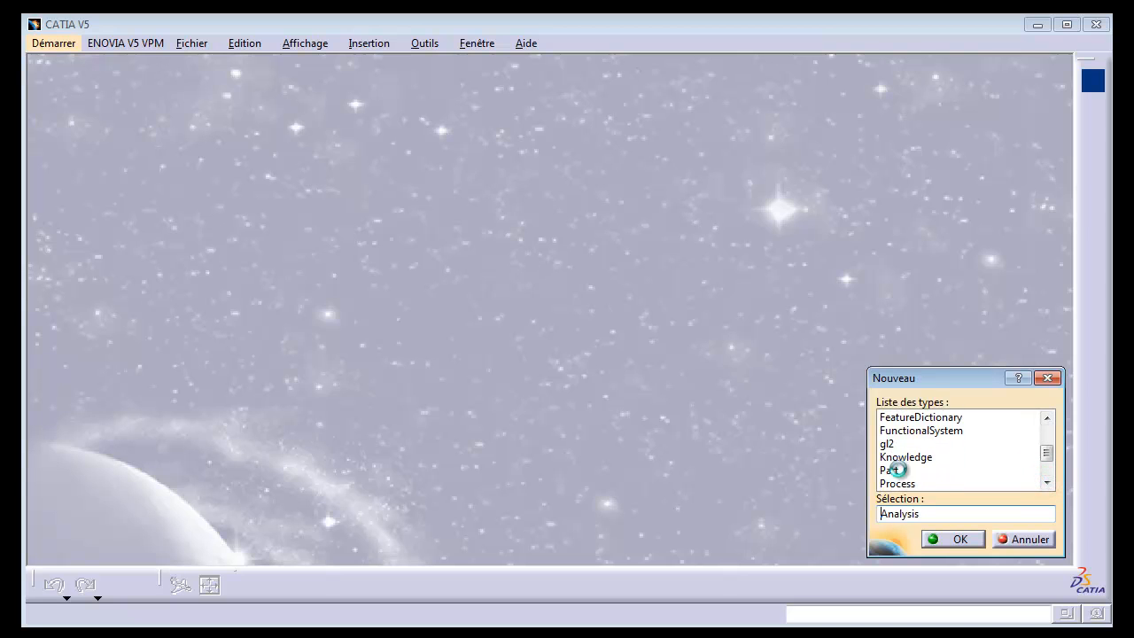
left_click(958, 539)
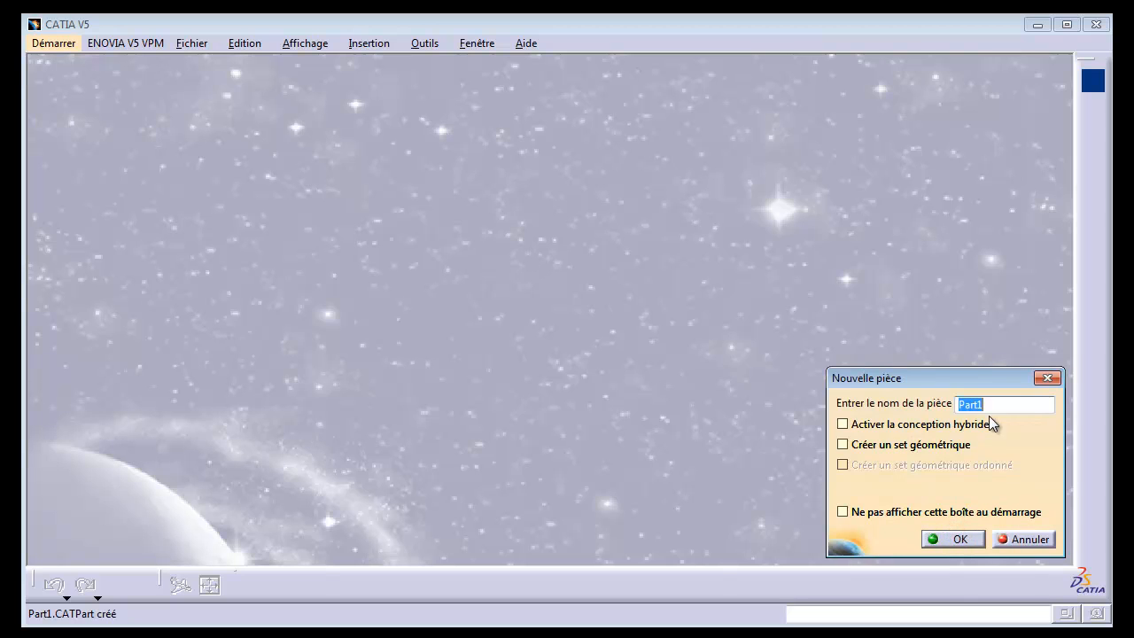
left_click(958, 539)
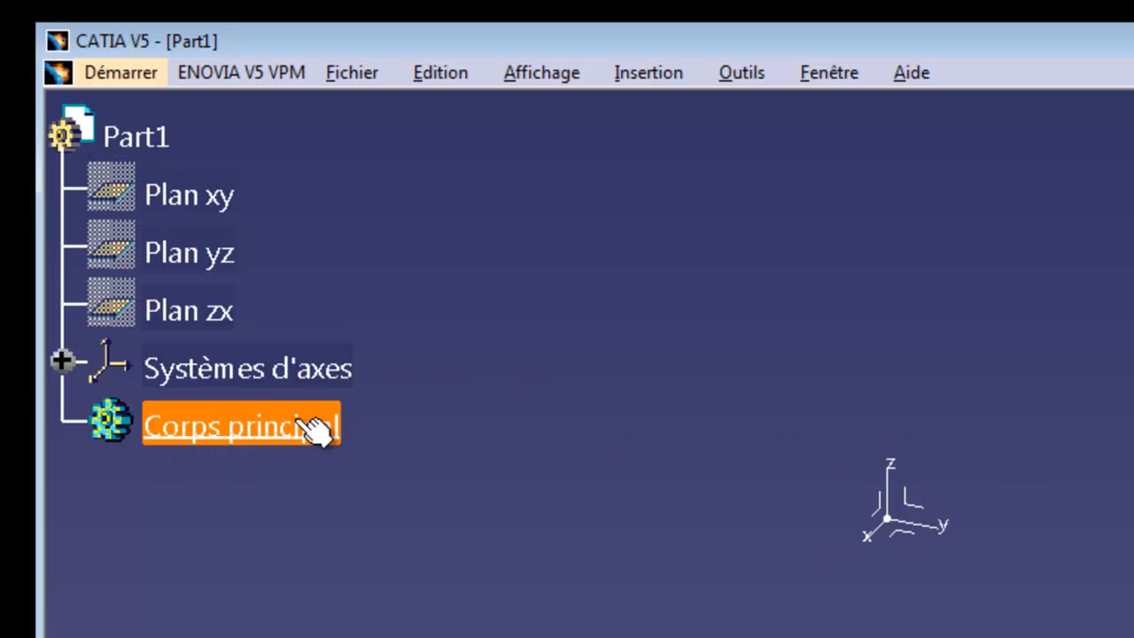
Change the part's product reference to Axe001 in its properties
right_click(150, 139)
left_click(164, 177)
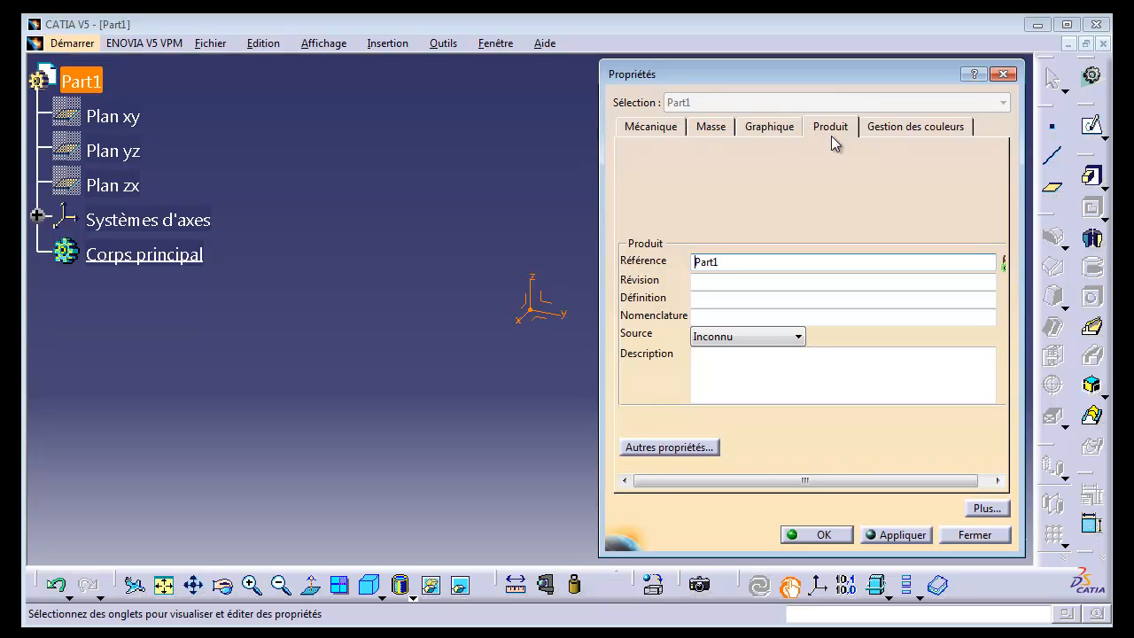
double_click(726, 259)
type("Axe001")
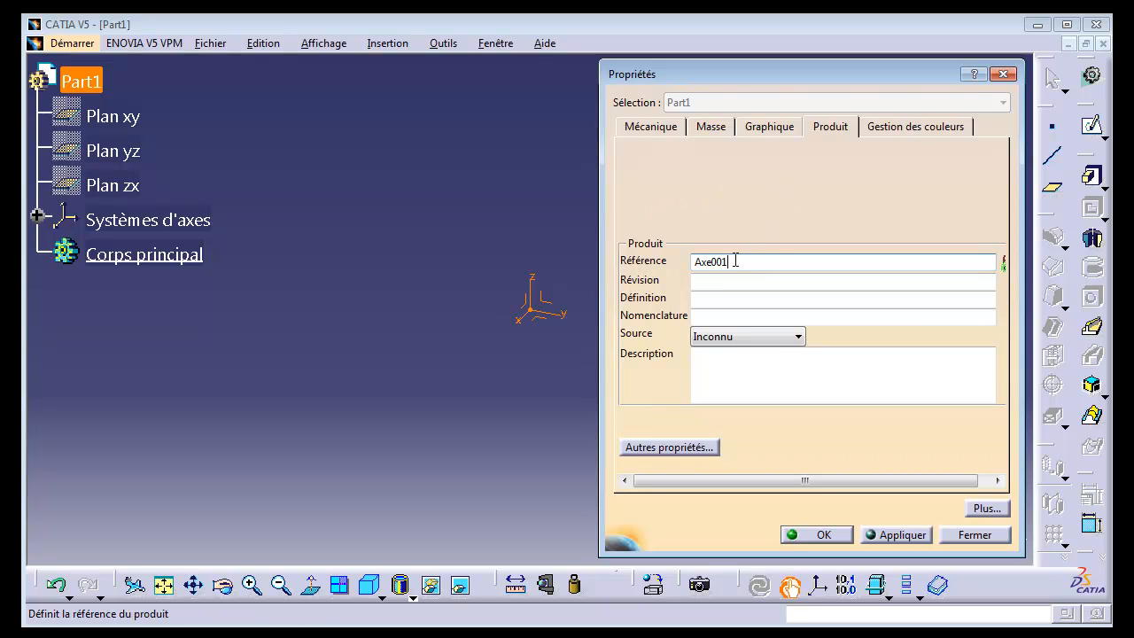
left_click(828, 535)
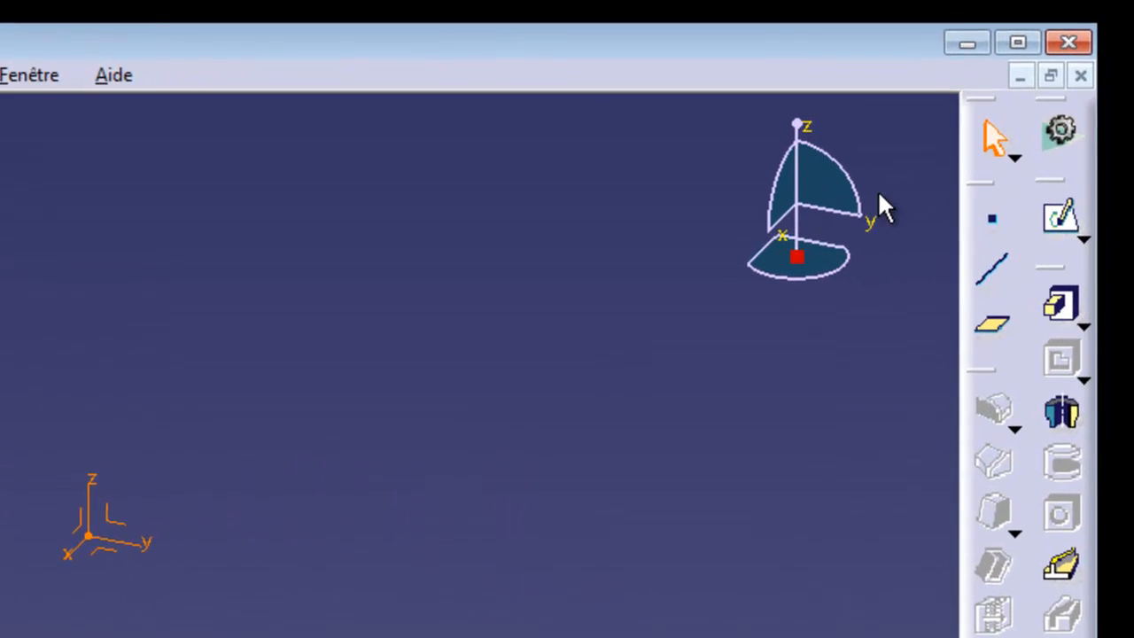
Open a new sketch on the ZX plane of the absolute axis system
left_click(1054, 227)
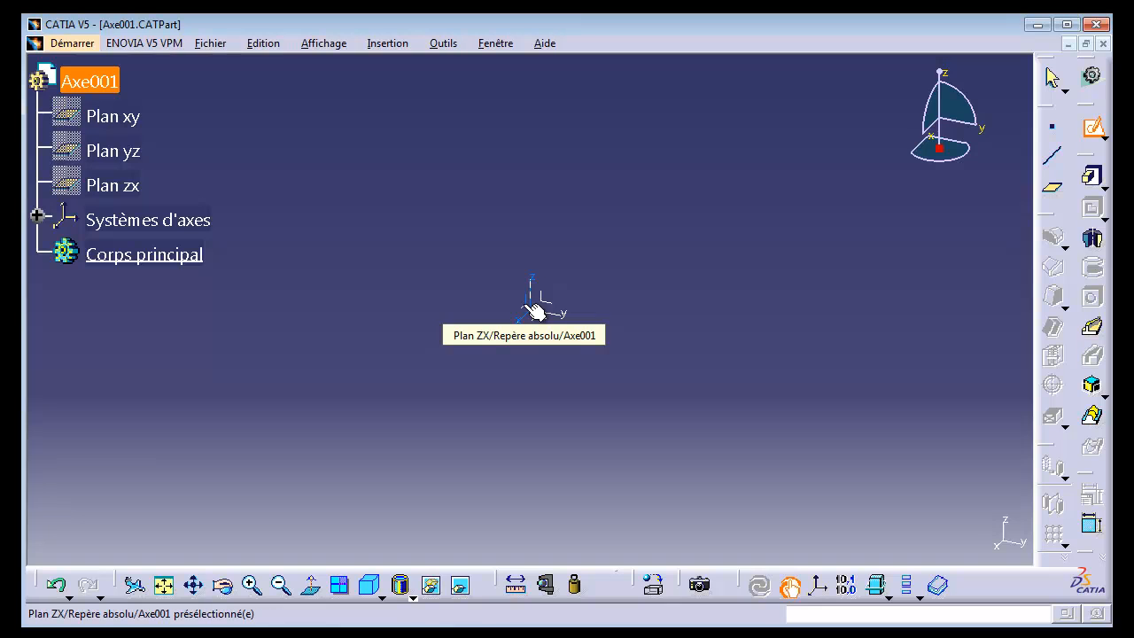
left_click(534, 310)
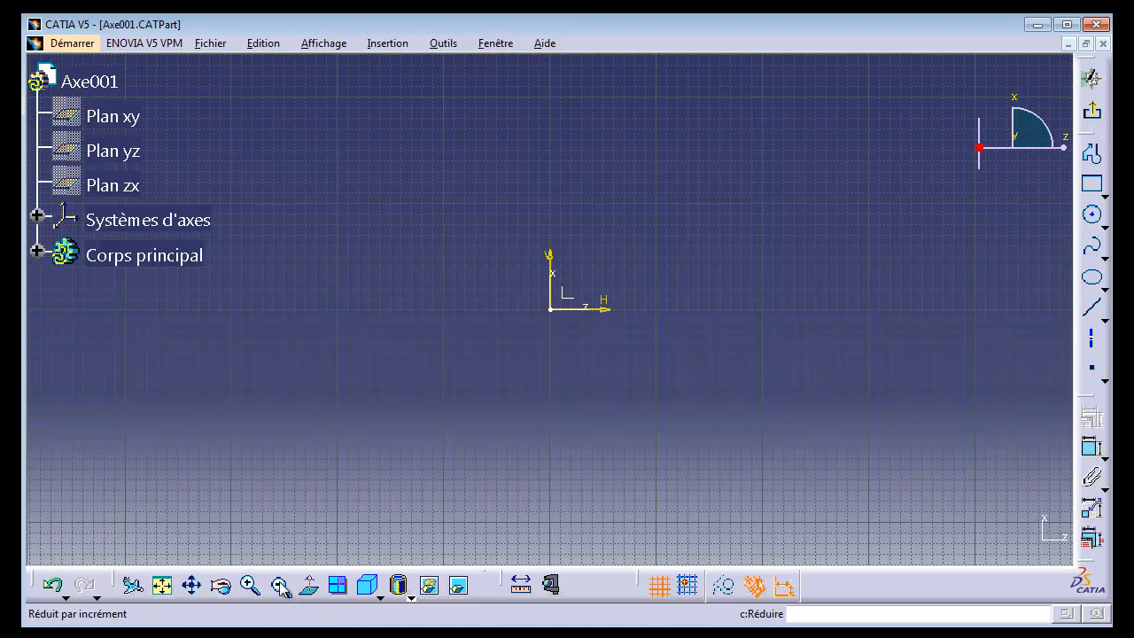
Examine the sketch area around the origin at a larger scale, viewed normal to the sketch plane
left_click(253, 588)
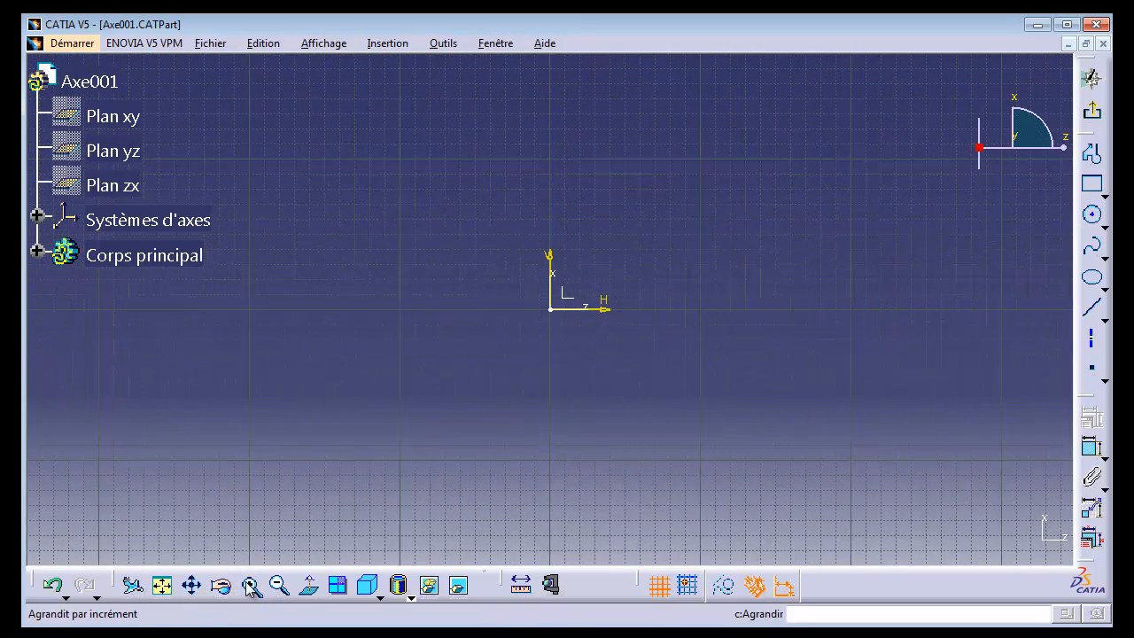
left_click(253, 588)
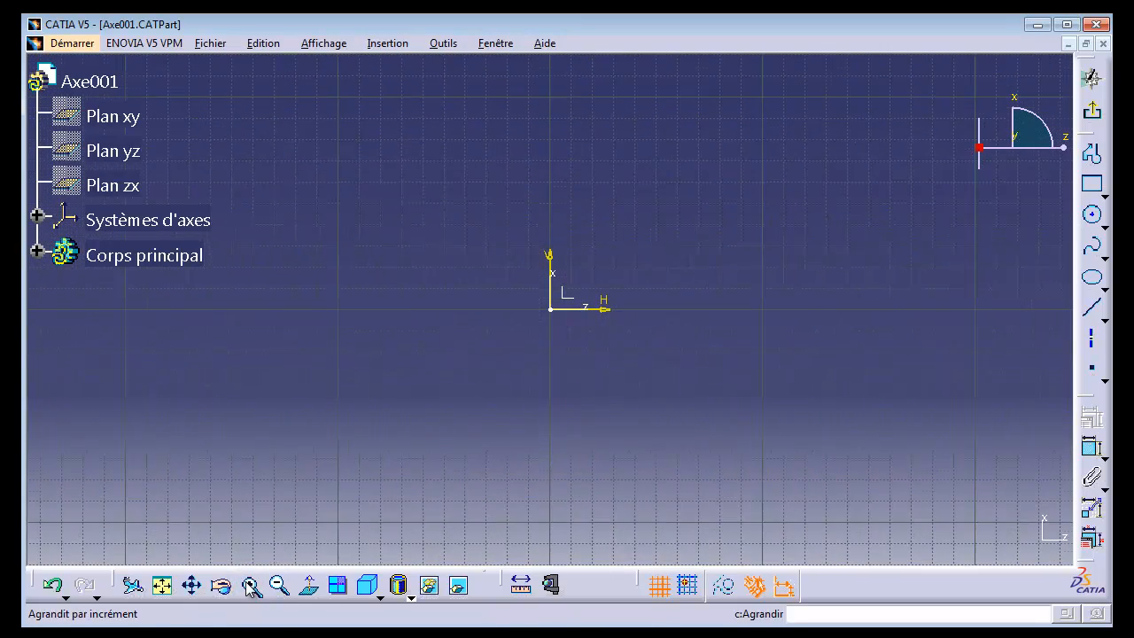
mouse_move(515, 269)
middle_mouse_down()
mouse_move(521, 345)
mouse_move(501, 169)
mouse_move(514, 329)
mouse_move(516, 274)
middle_mouse_up()
left_click(512, 281)
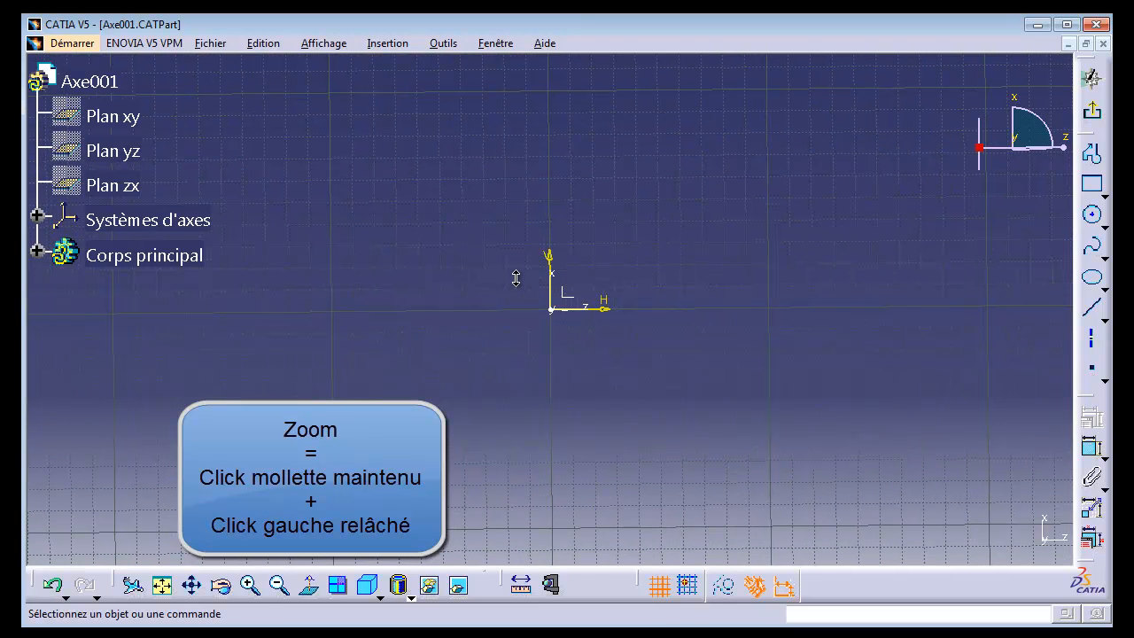
left_click(310, 584)
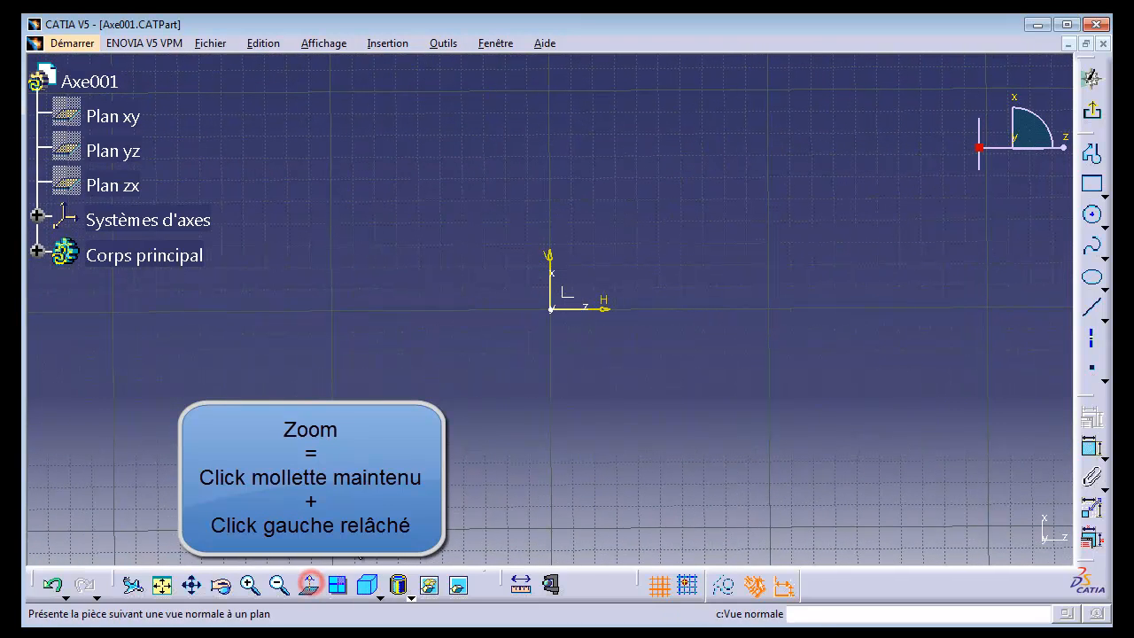
middle_click(492, 271)
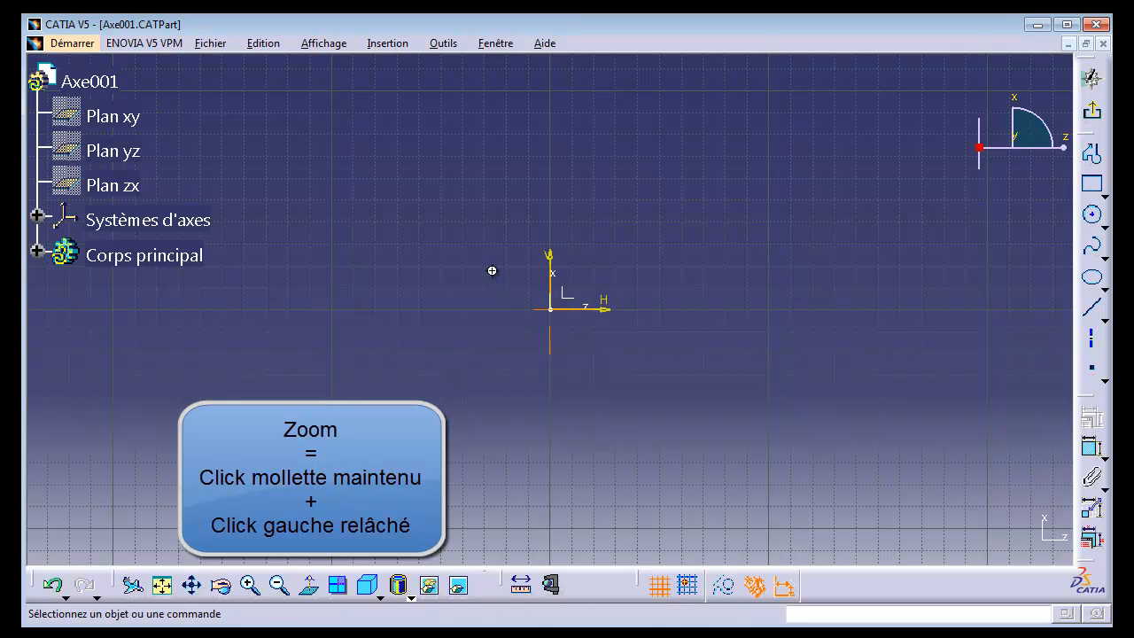
left_click(492, 271)
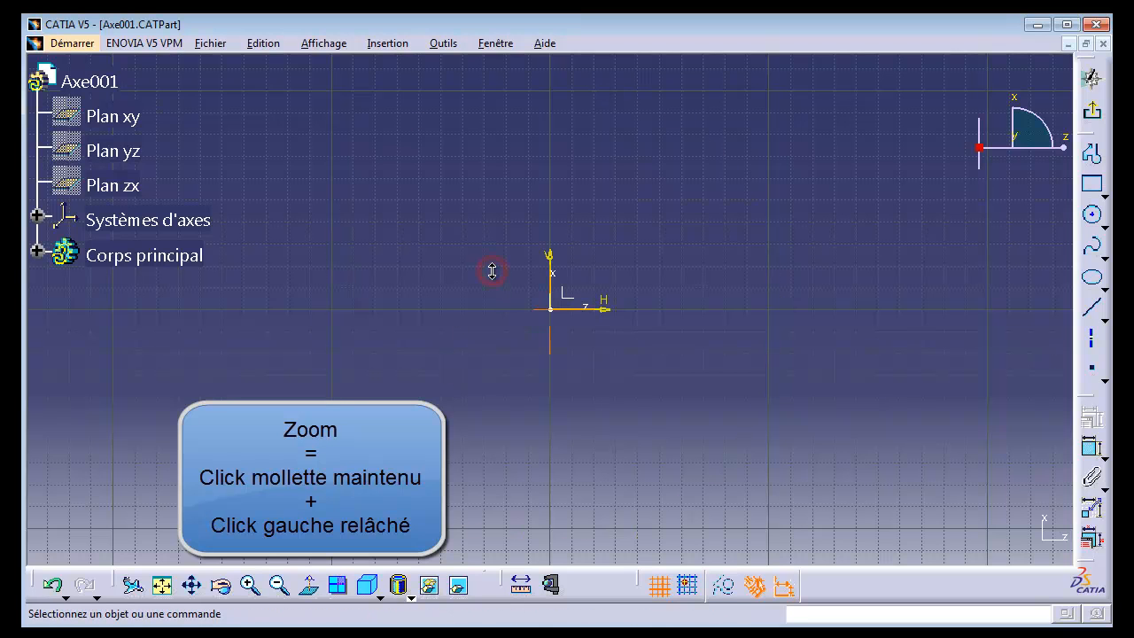
middle_click_drag(492, 270, 477, 153)
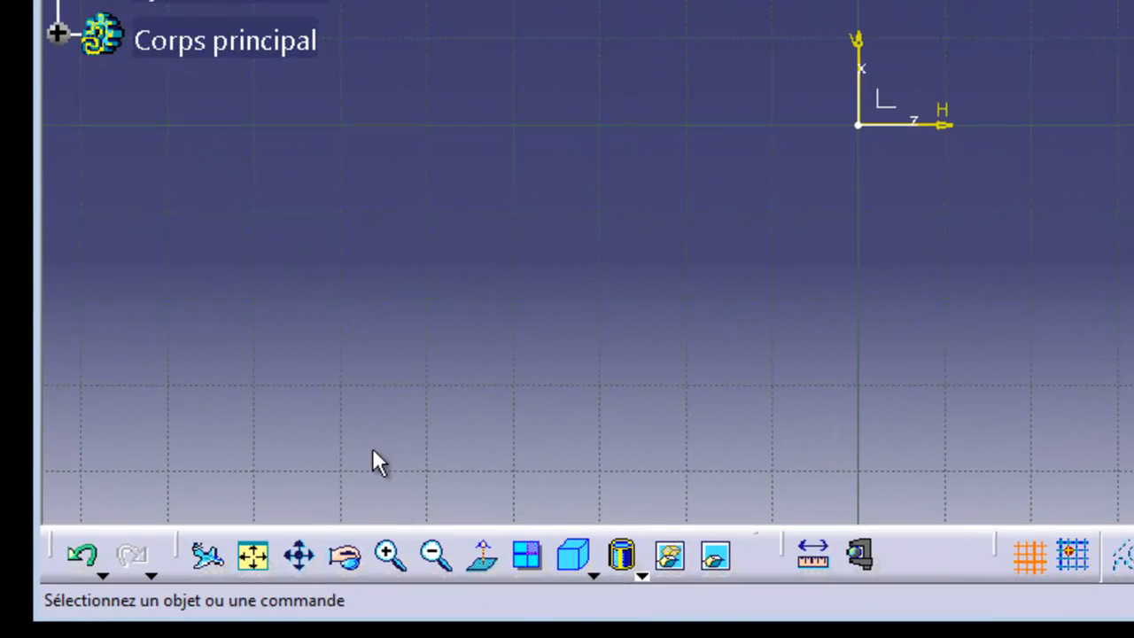
left_click(304, 559)
left_click_drag(831, 182, 640, 160)
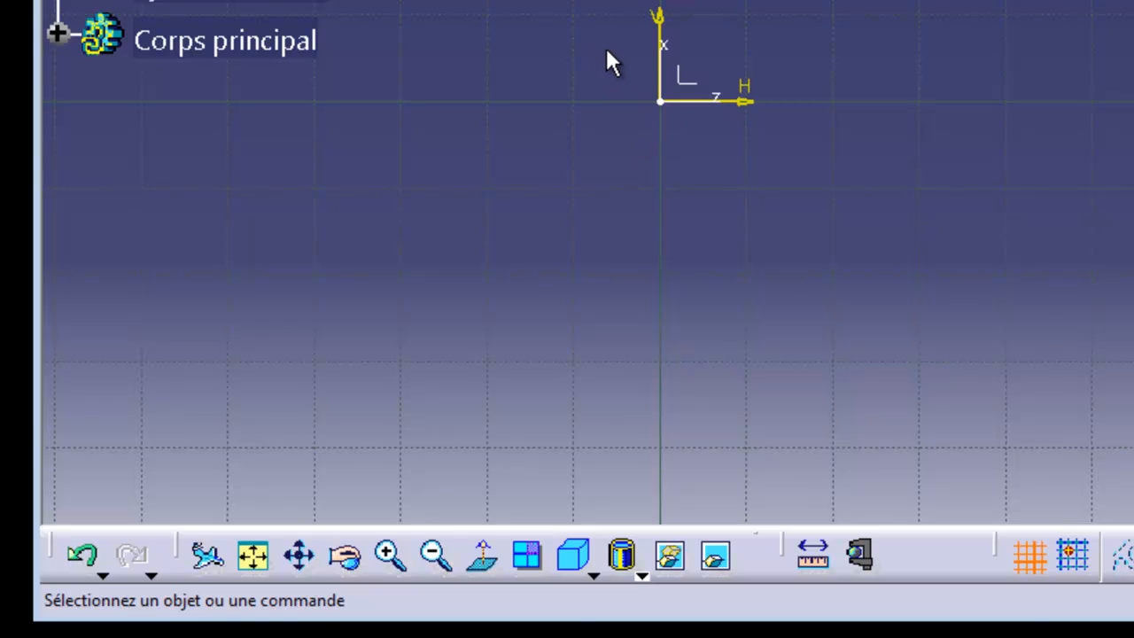
middle_click_drag(605, 50, 515, 209)
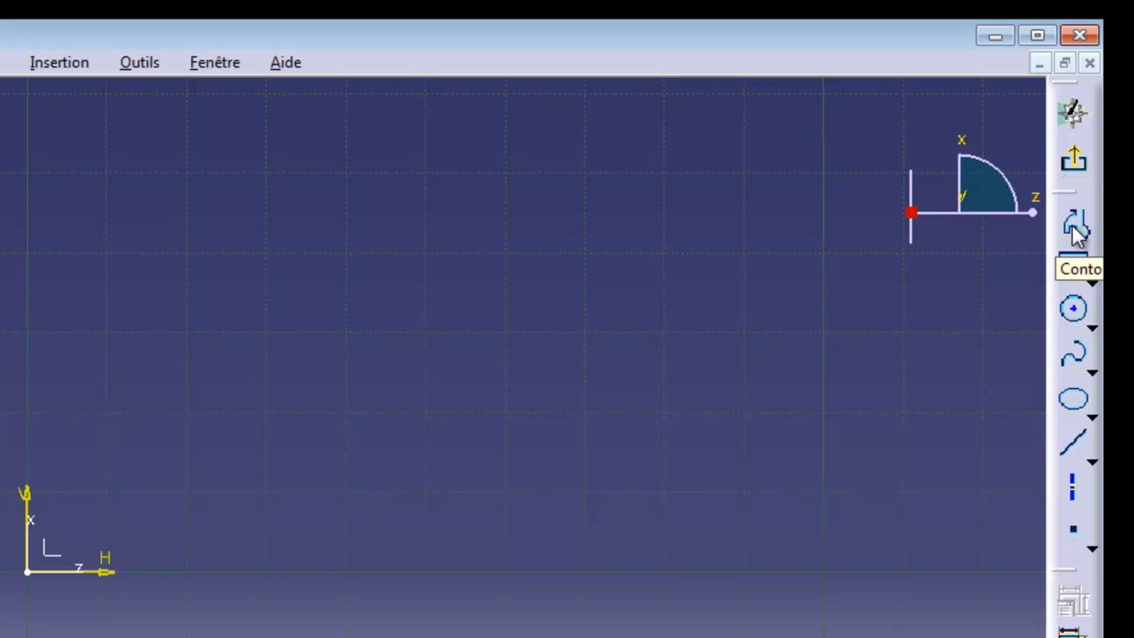
Start a contour at the origin, rising vertically to about 16.75, with a sloped corner and a step down to a shoulder ending at about (18.39, 8.35)
left_click(1074, 228)
left_click(26, 571)
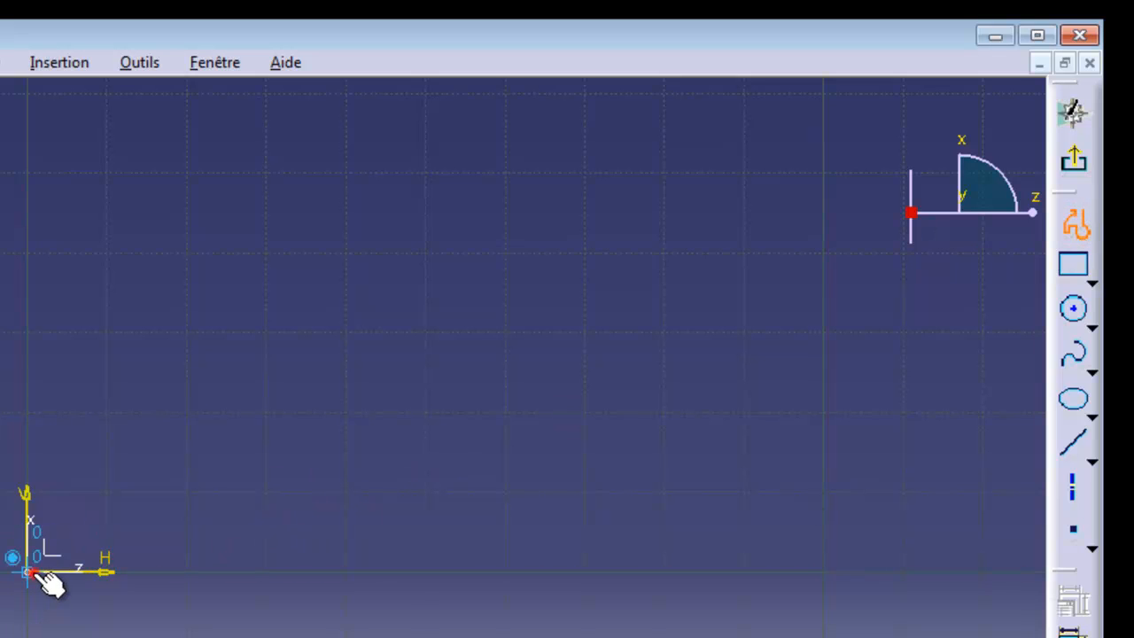
left_click(27, 305)
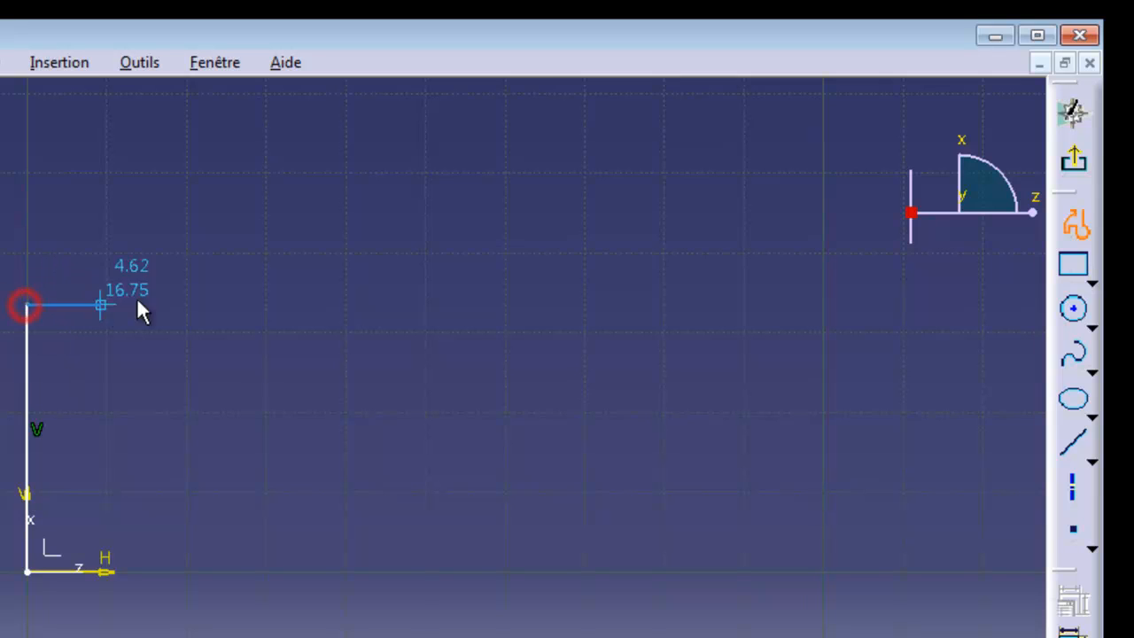
left_click(189, 305)
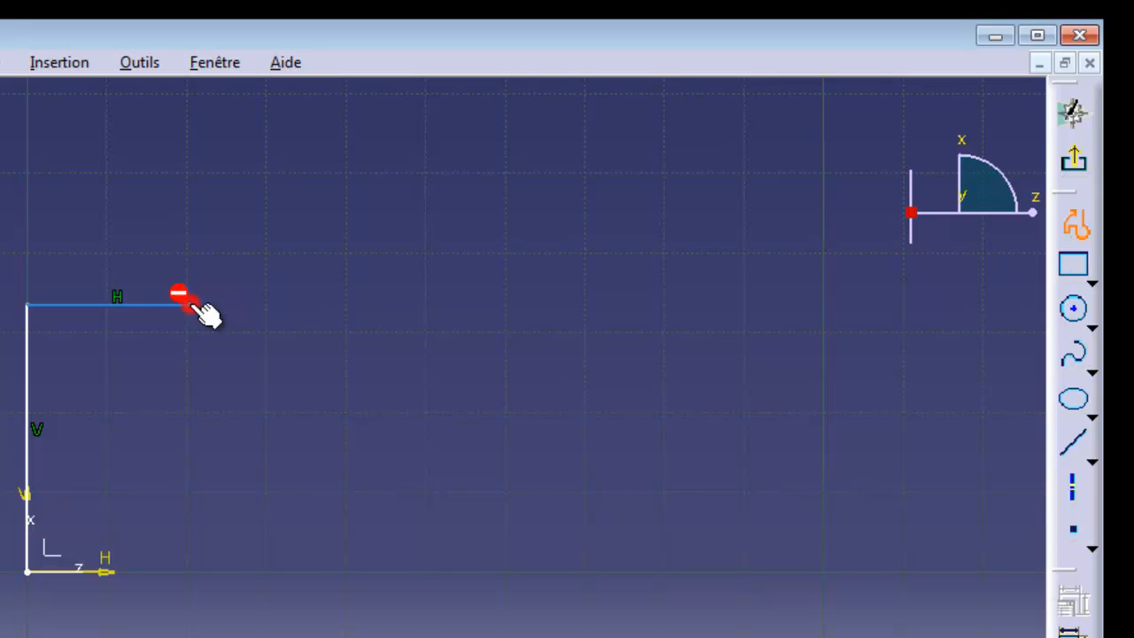
left_click(228, 338)
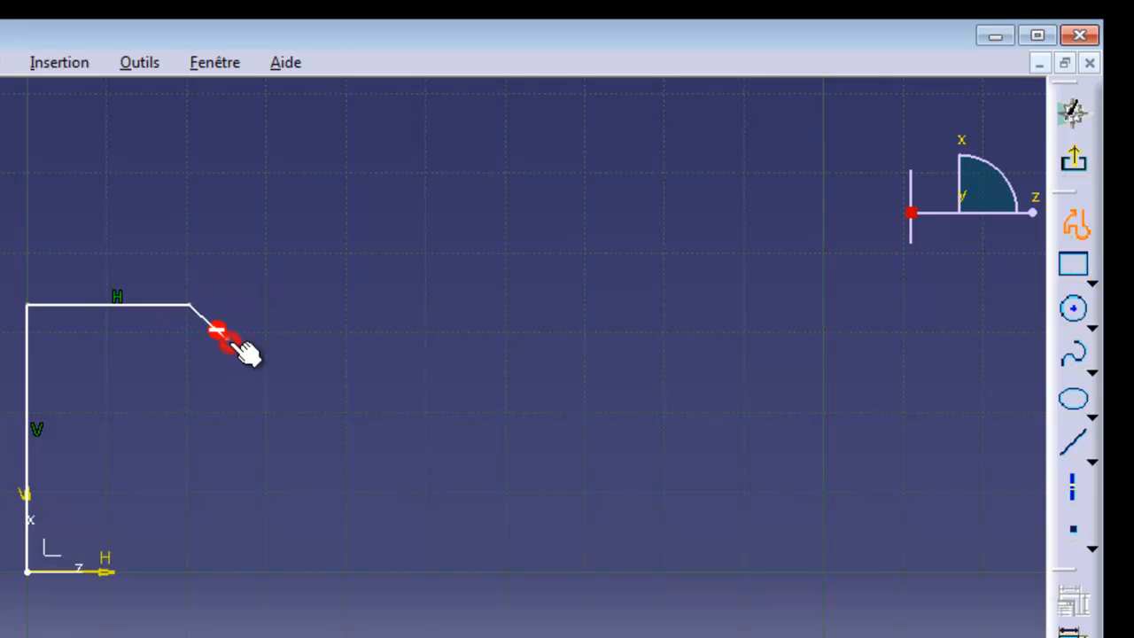
left_click(226, 437)
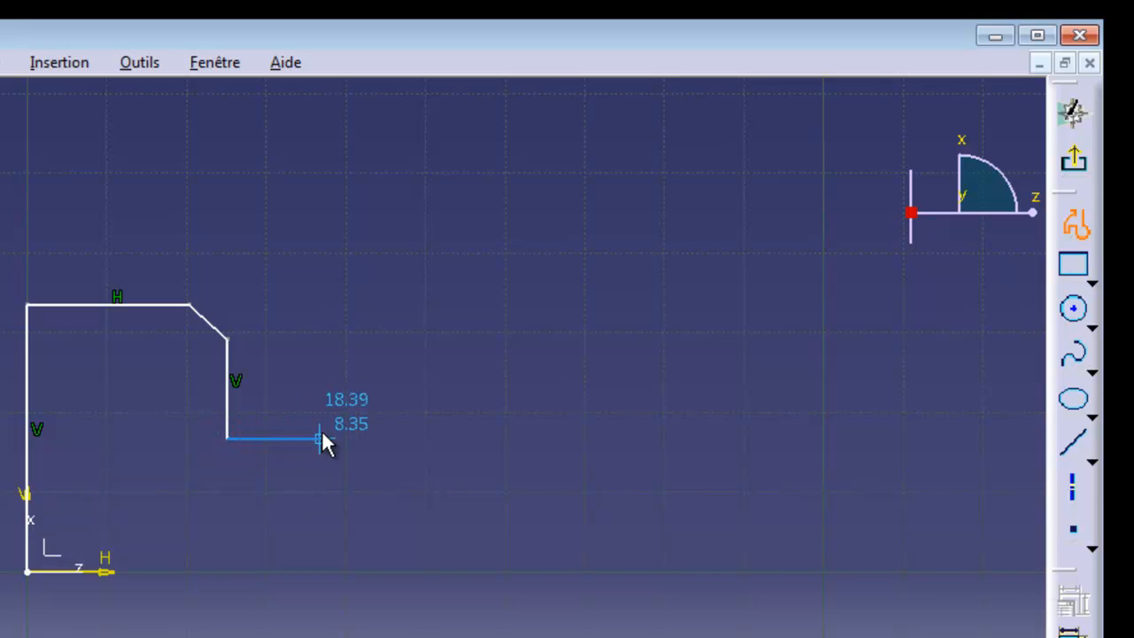
left_click(320, 437)
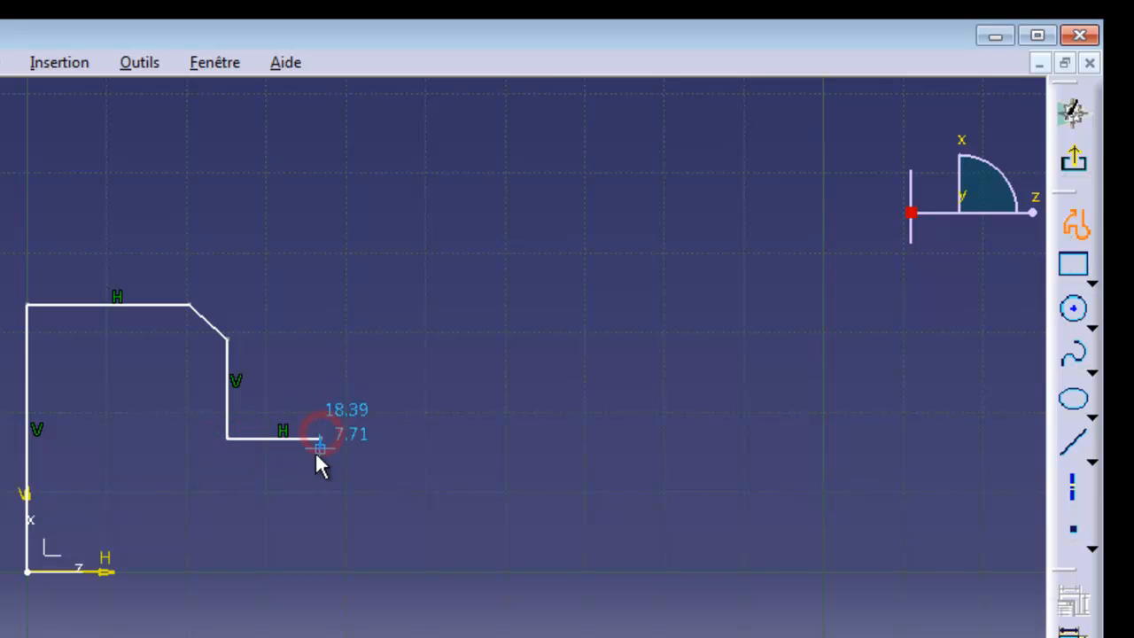
Continue the contour with a rectangular groove down to about 6.03, then back at shoulder height horizontally to about 25.43
left_click(321, 475)
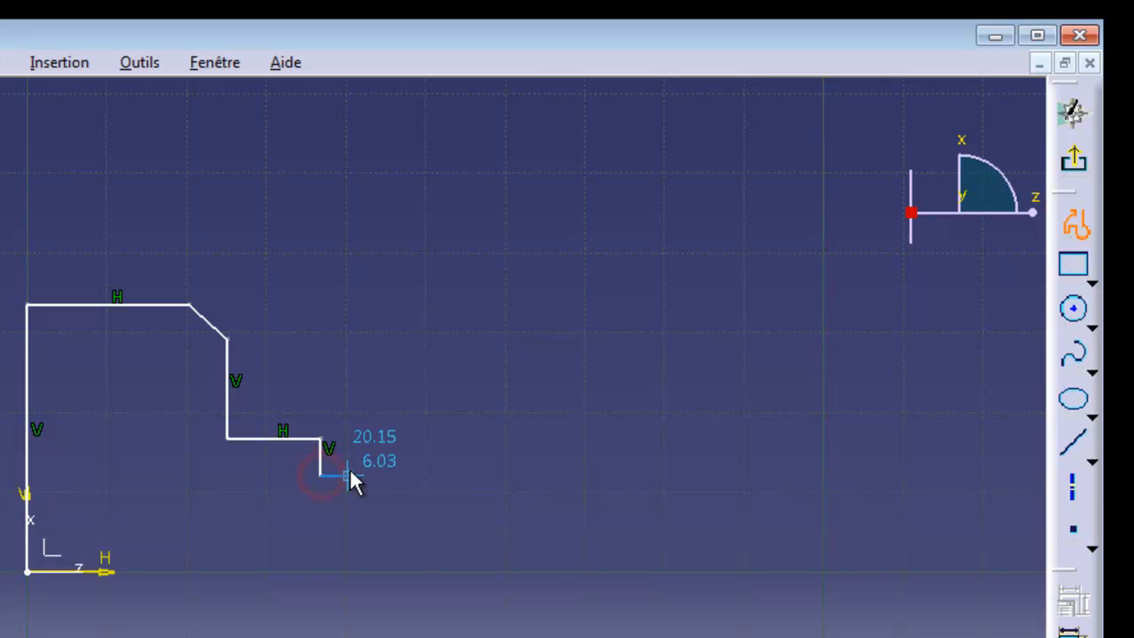
left_click(359, 475)
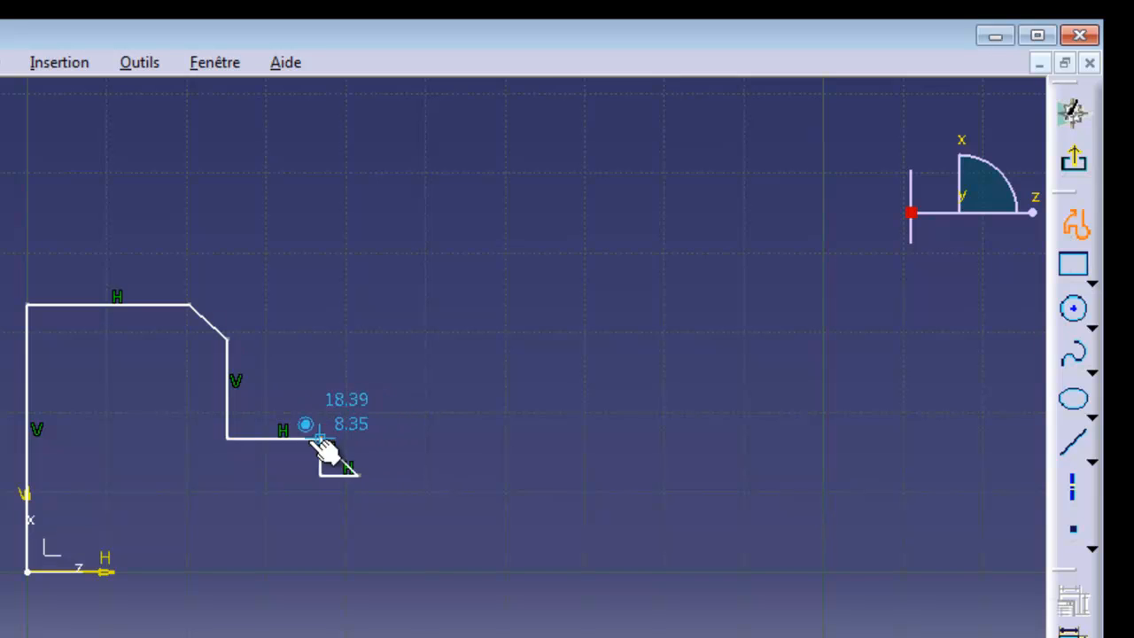
left_click(360, 437)
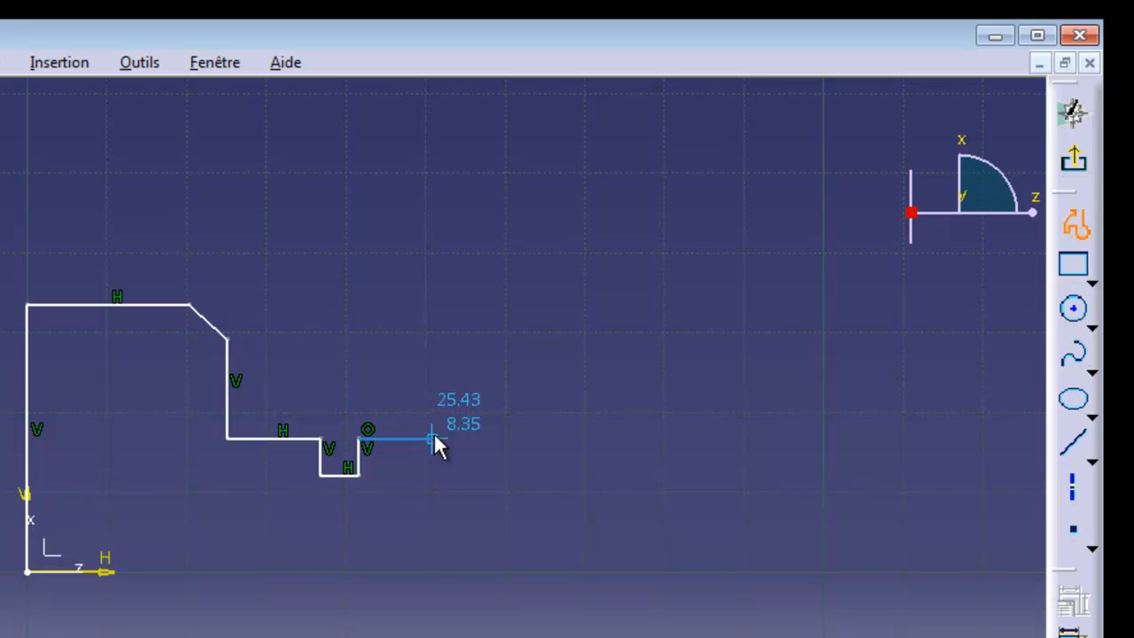
left_click(433, 438)
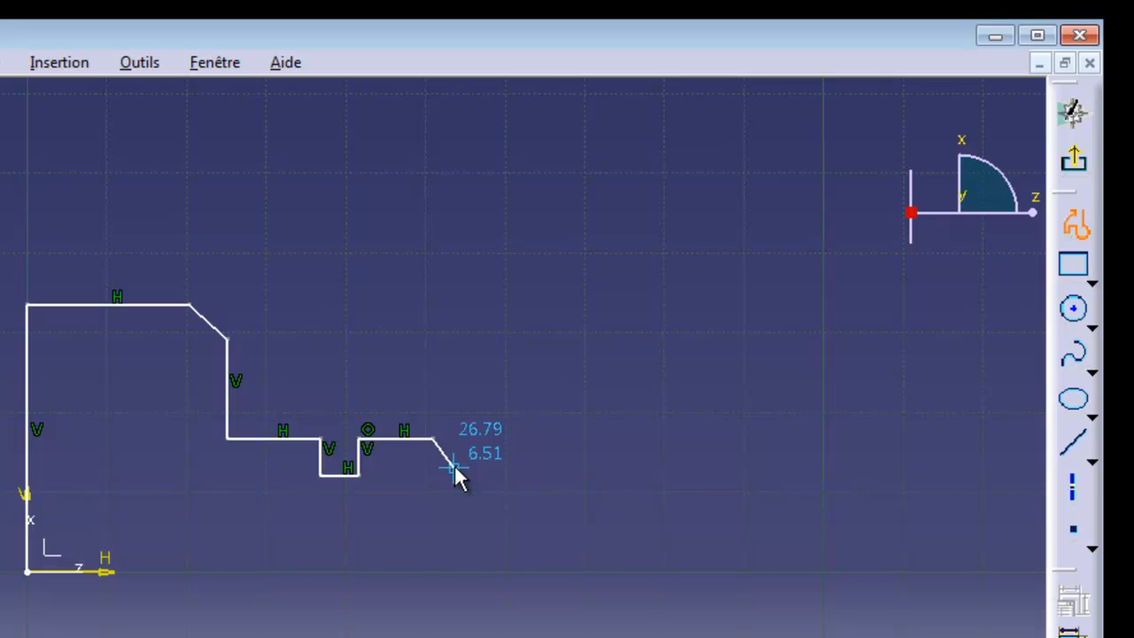
Finish the contour with a sloped corner to about (26.79, 6.51), a vertical drop to the horizontal axis, and a closing line to the origin
left_click(454, 464)
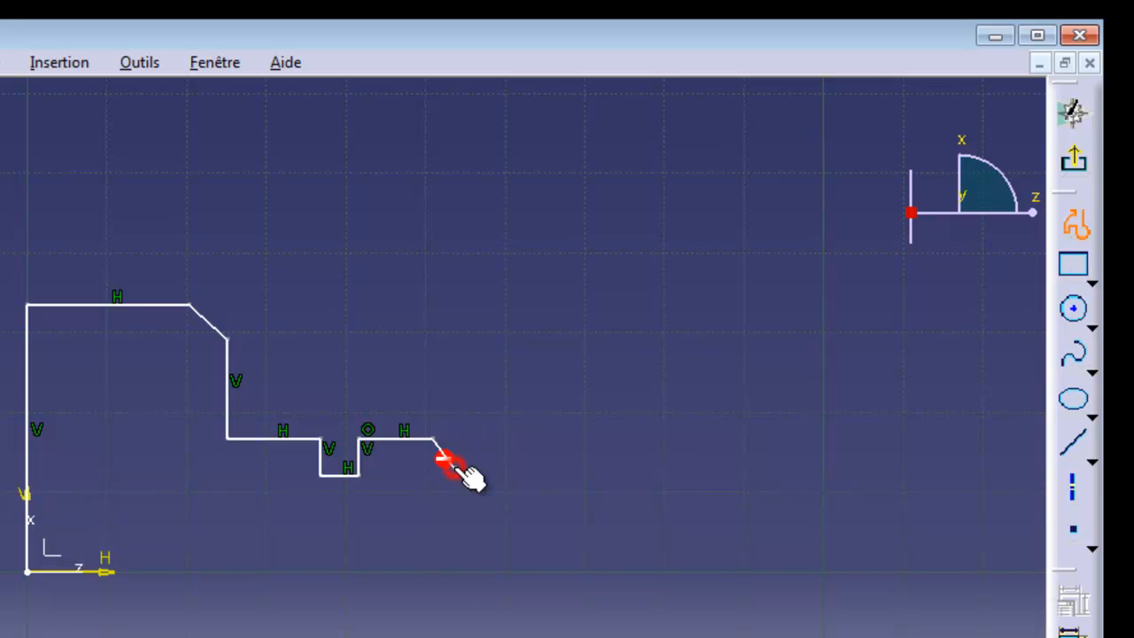
left_click(454, 570)
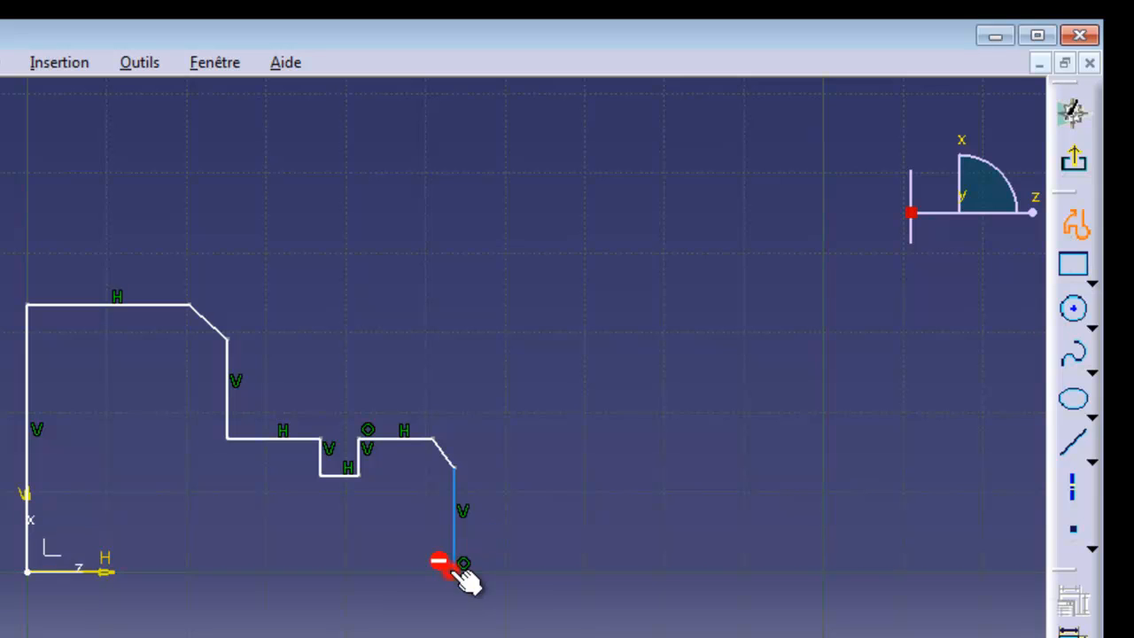
left_click(27, 571)
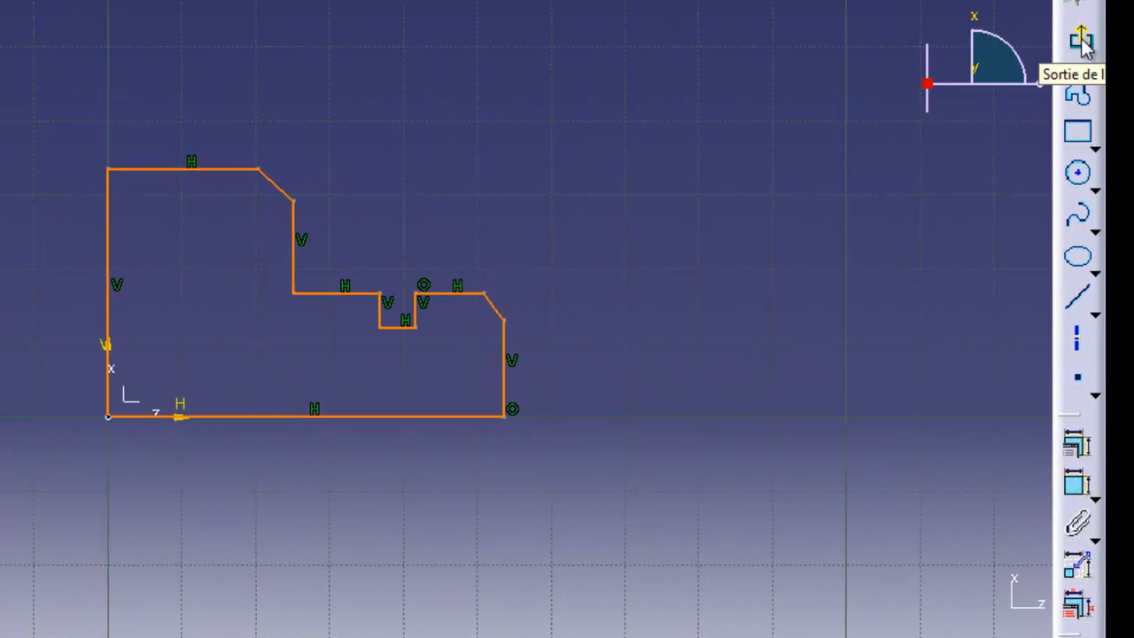
Exit the sketch and revolve Esquisse.1 through 360 degrees about its horizontal base line, previewing before creating the solid
left_click(1080, 41)
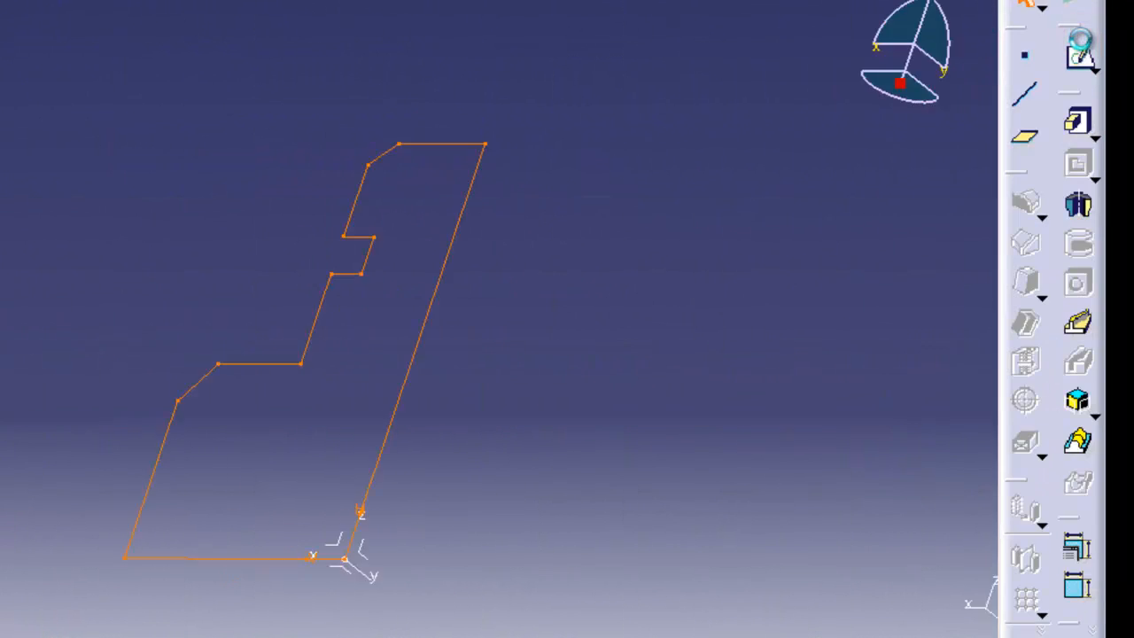
left_click(1081, 211)
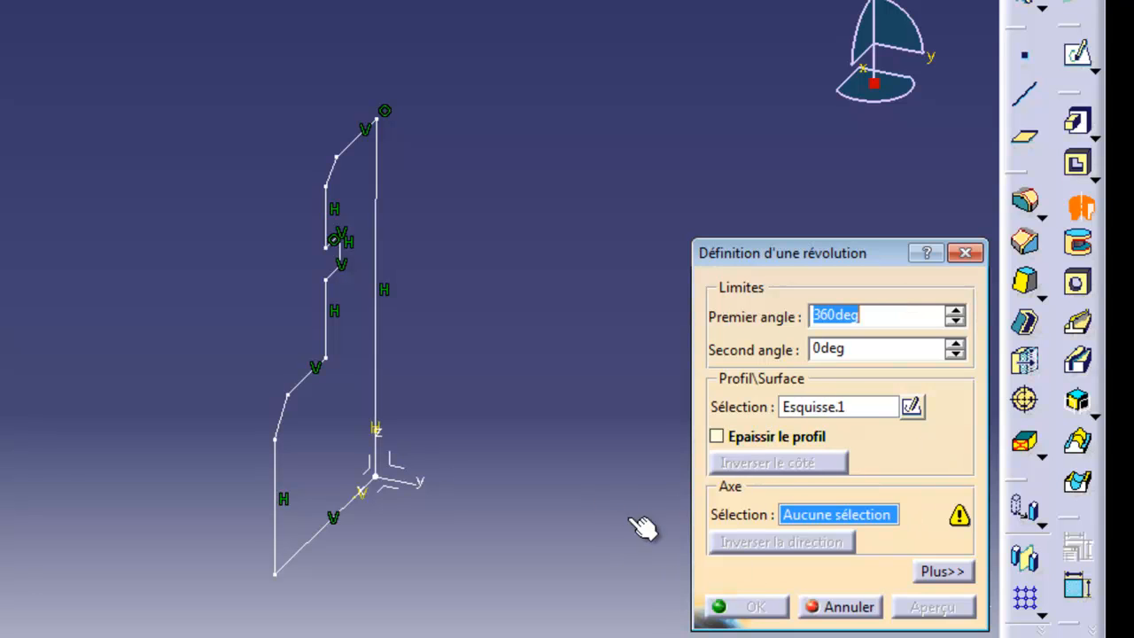
left_click(376, 339)
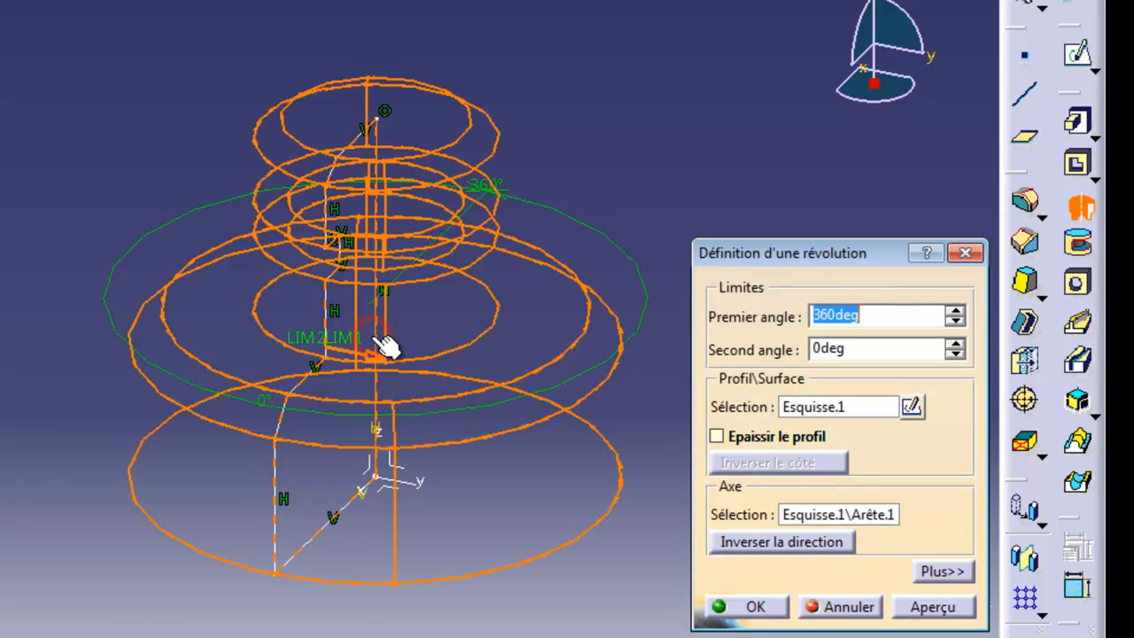
left_click(939, 607)
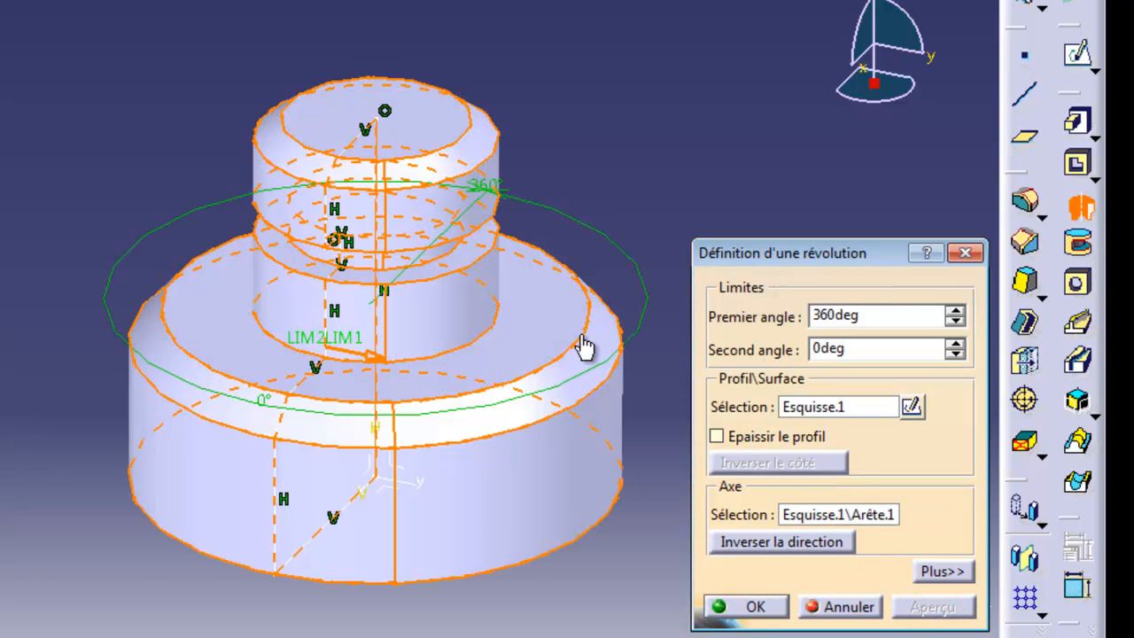
left_click(743, 610)
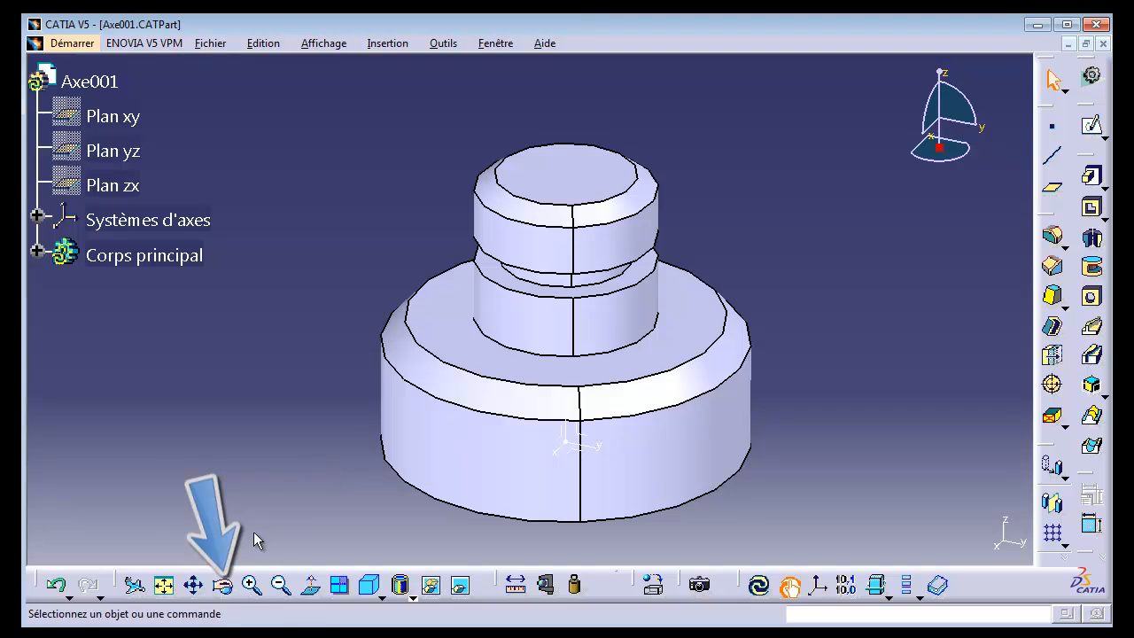
Inspect the revolved solid from several directions and update the part
left_click(224, 584)
left_click_drag(298, 393, 417, 157)
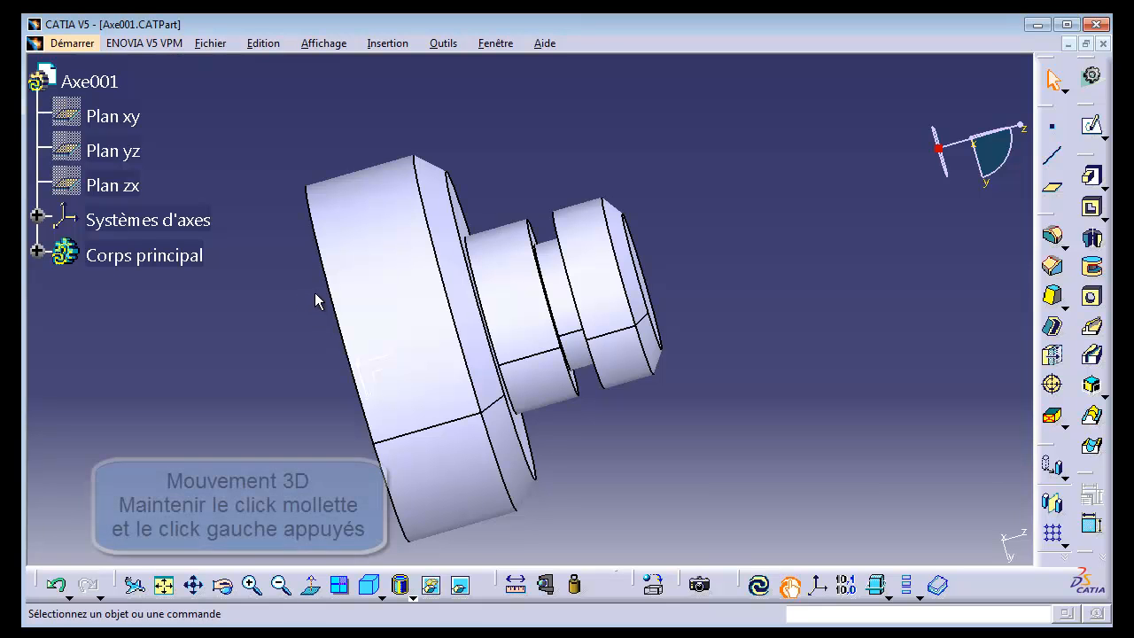
mouse_move(314, 293)
middle_mouse_down()
mouse_move(222, 306)
mouse_move(366, 281)
mouse_move(296, 251)
mouse_move(316, 221)
mouse_move(329, 227)
mouse_move(300, 245)
middle_mouse_up()
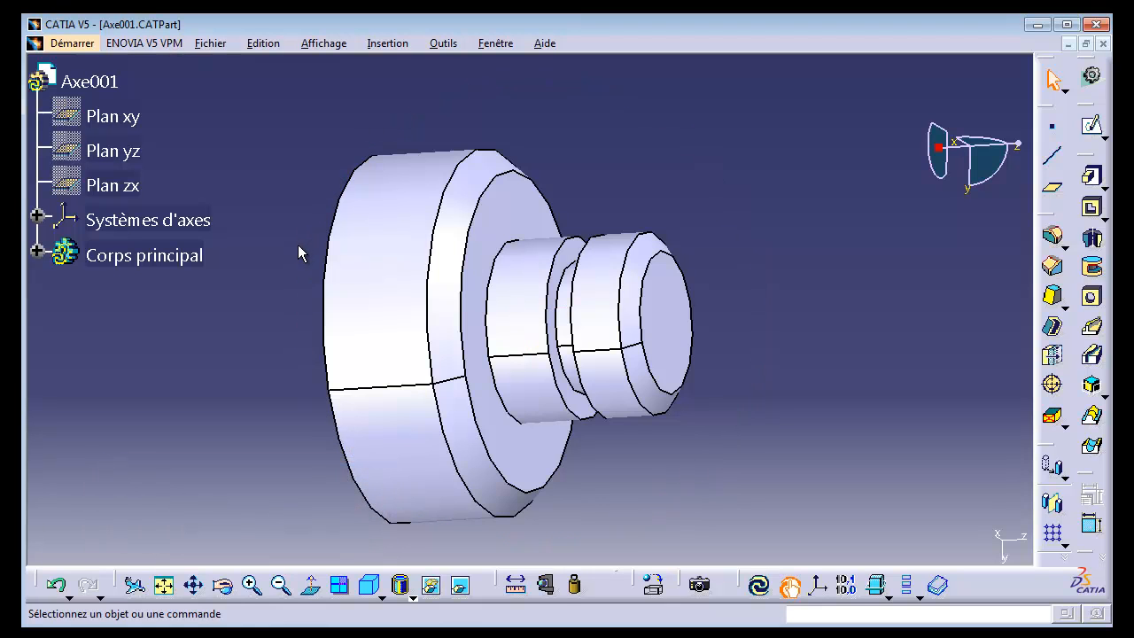
left_click(165, 588)
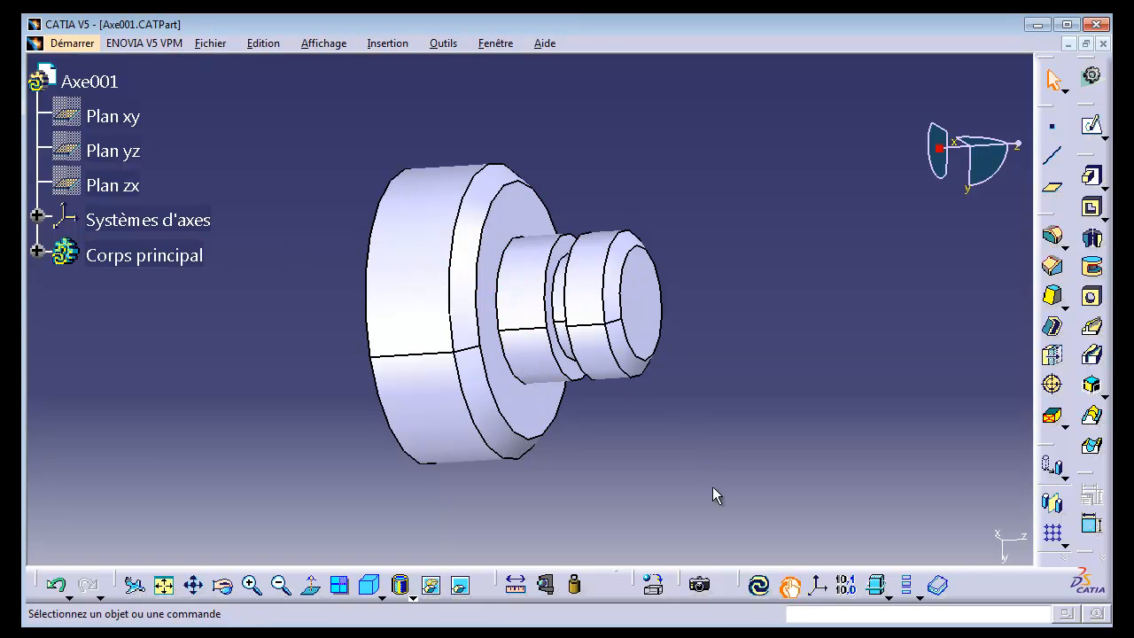
left_click(760, 587)
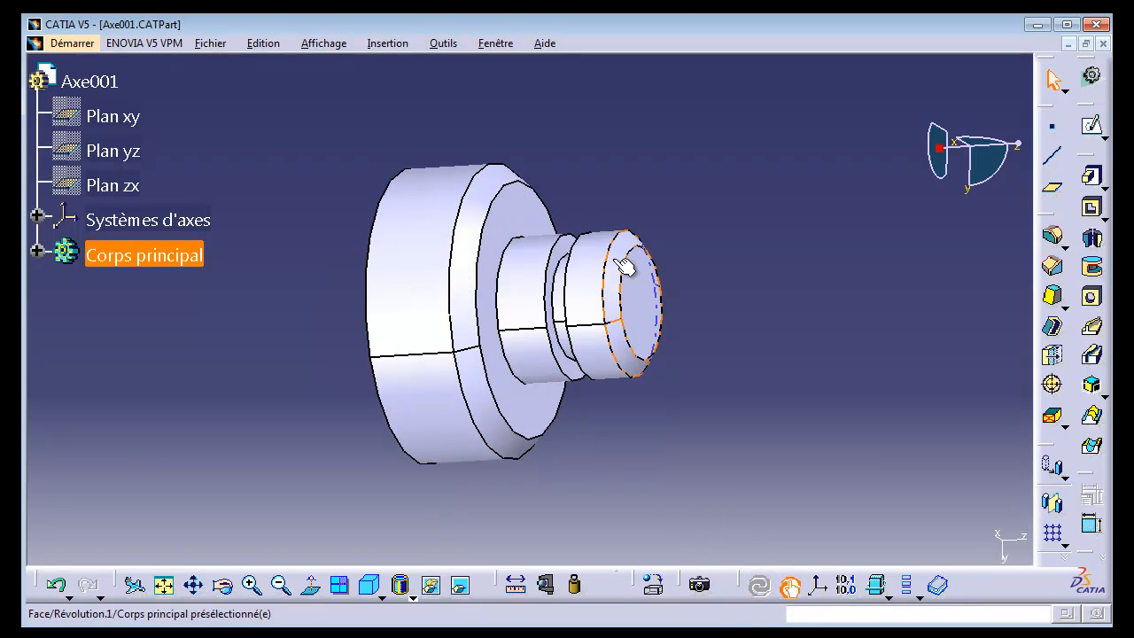
Expand the main body in the tree and reopen the revolution's sketch, Esquisse.1, for editing
left_click(37, 250)
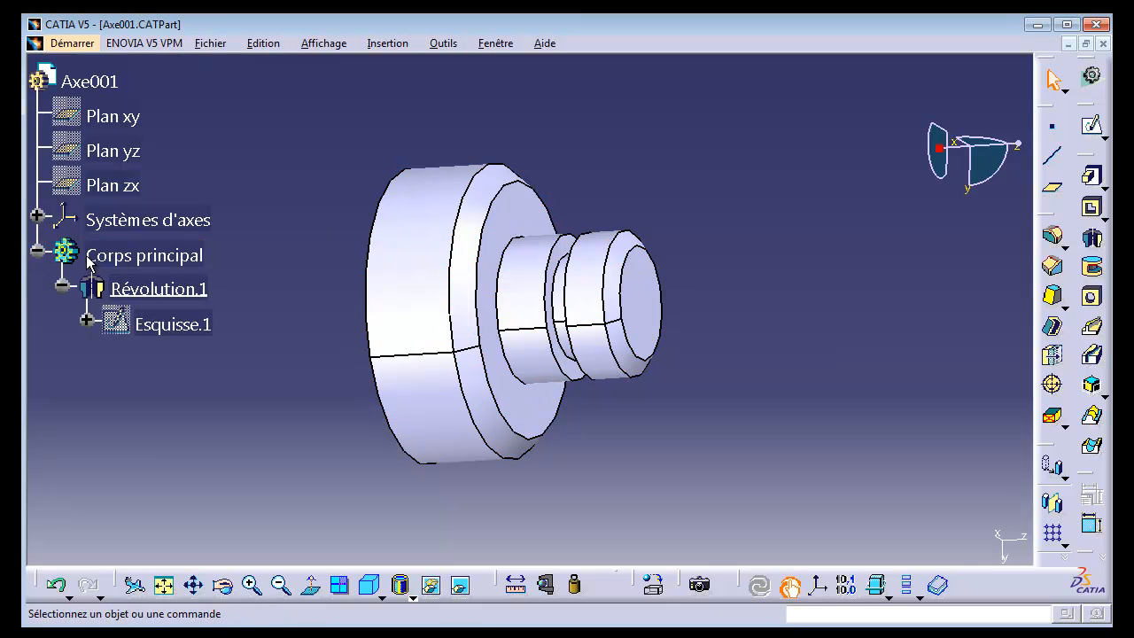
left_click(36, 251)
left_click(35, 251)
double_click(197, 327)
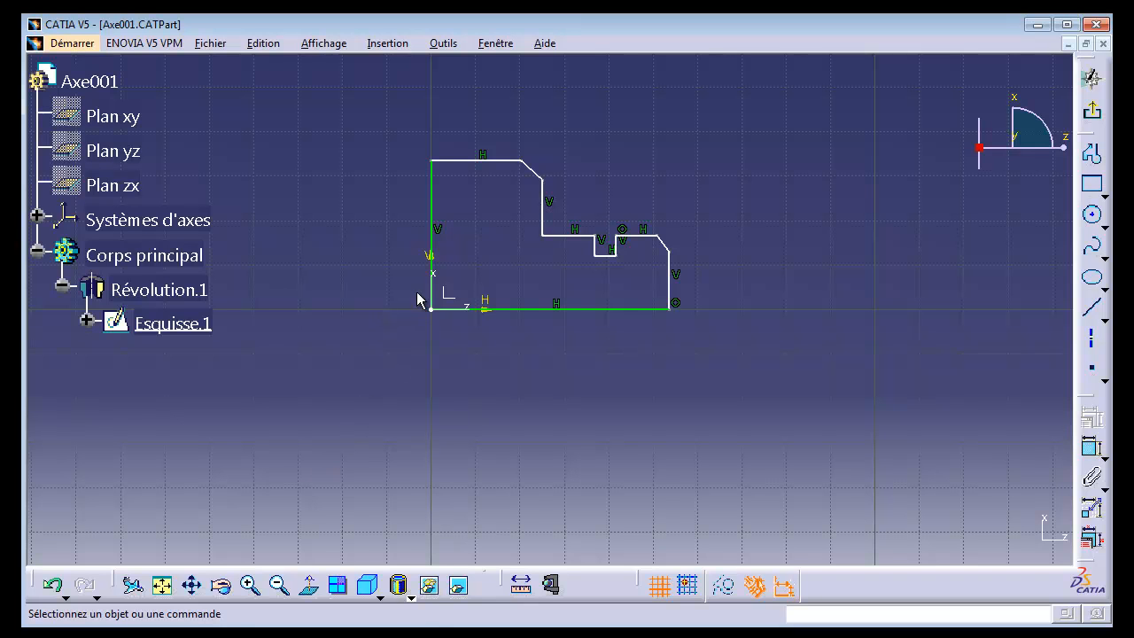
Dimension the profile's vertical line at the origin and set its length to 30/2 mm
left_click(250, 585)
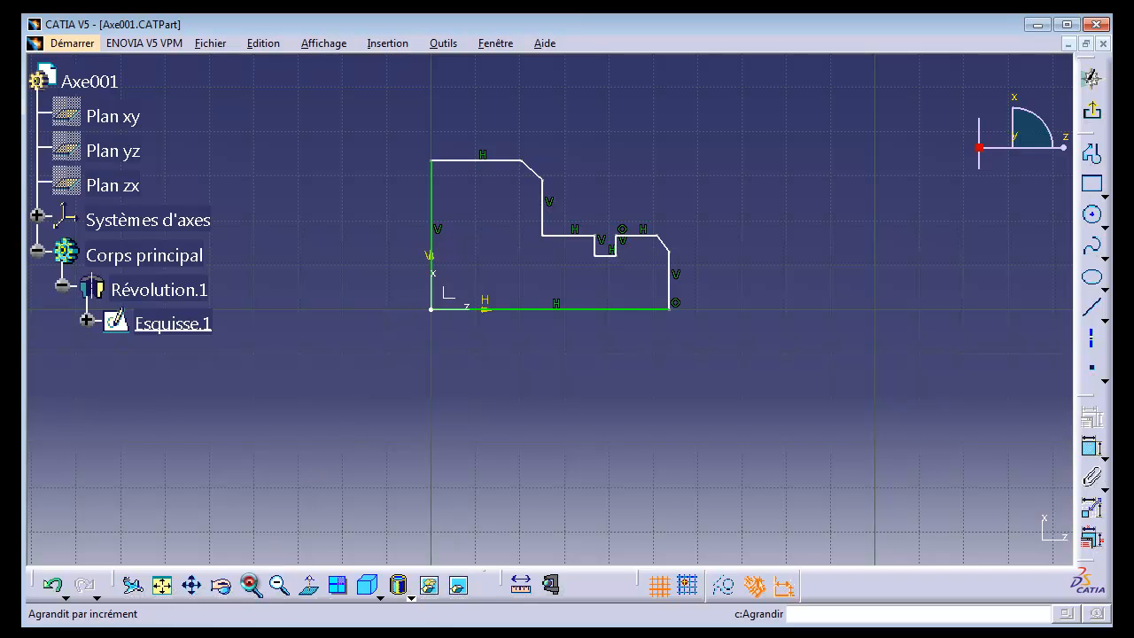
left_click(191, 584)
mouse_move(348, 377)
left_mouse_down()
mouse_move(357, 471)
mouse_move(346, 469)
left_mouse_up()
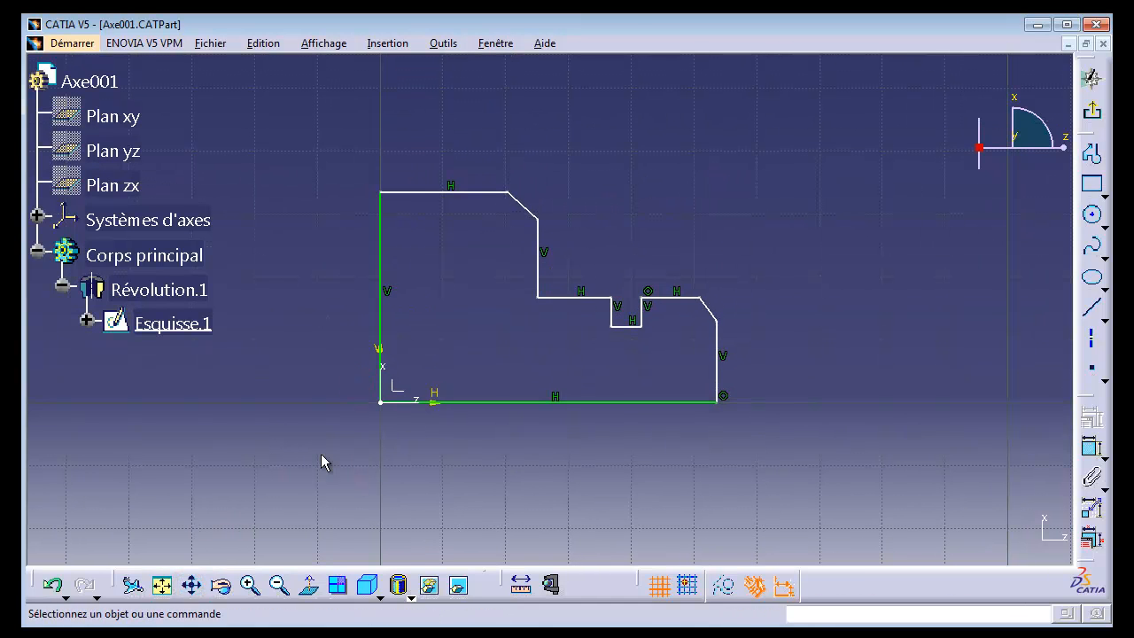
left_click(163, 587)
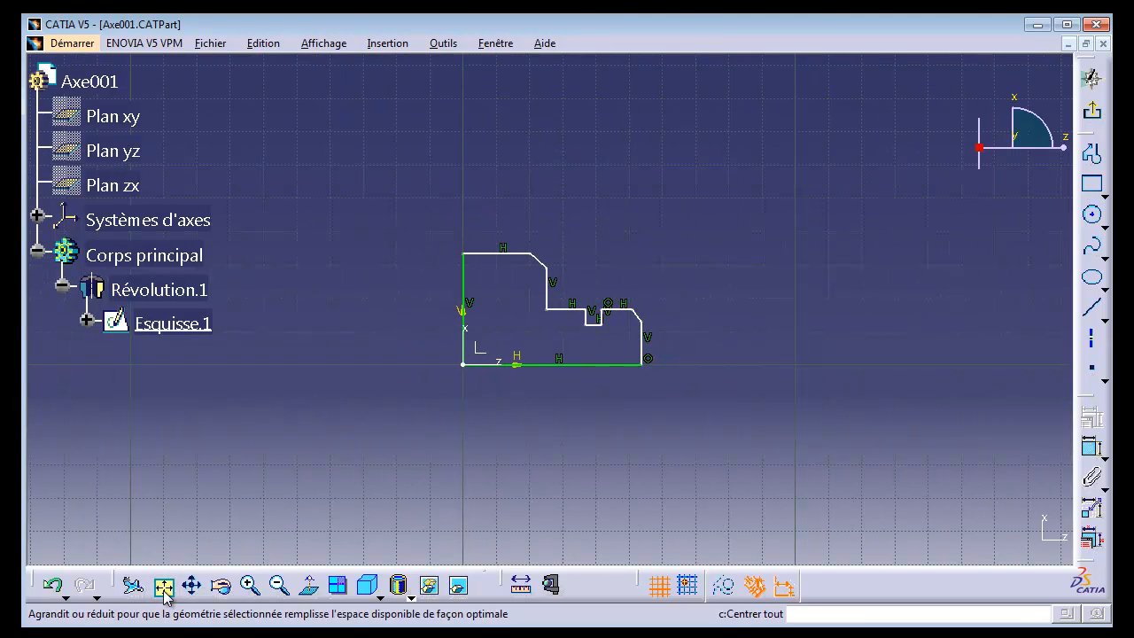
left_click(250, 586)
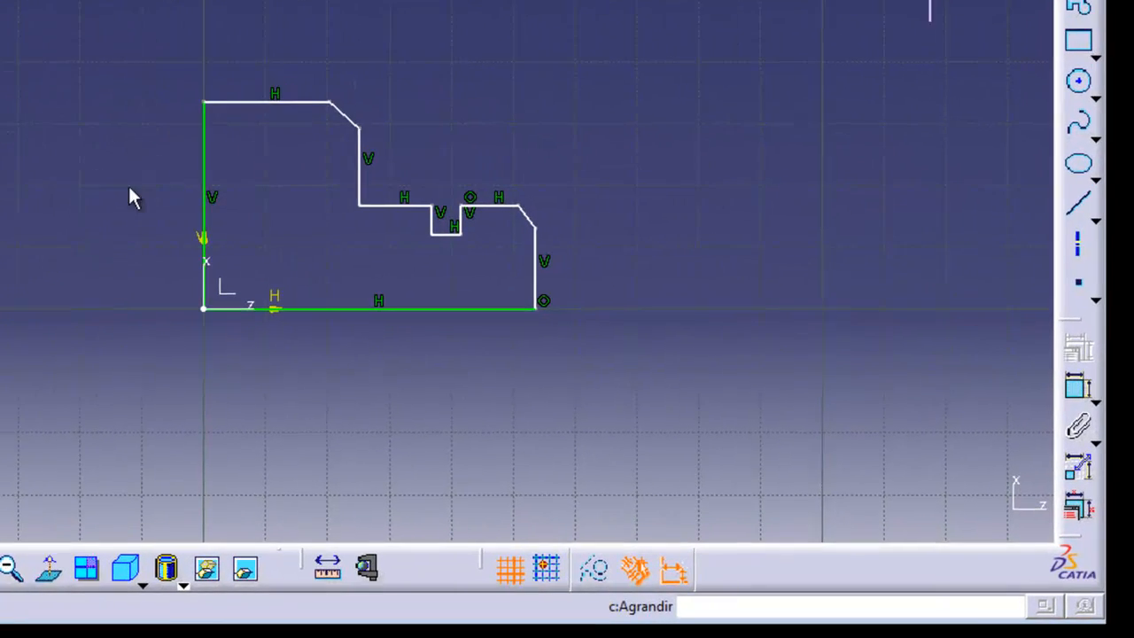
left_click(1075, 383)
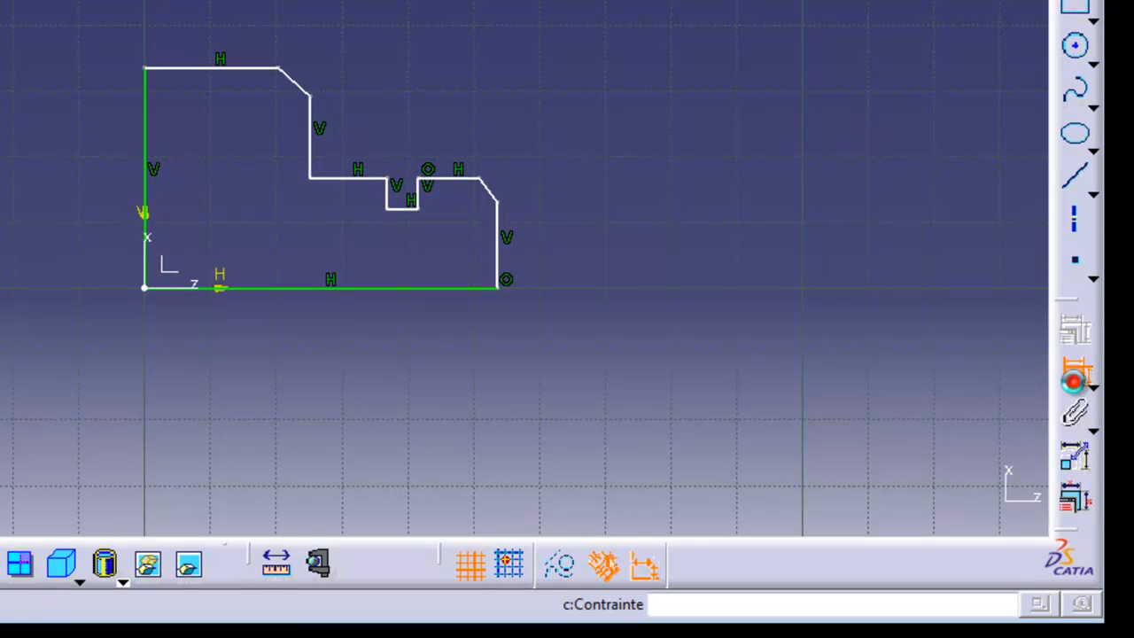
left_click(145, 142)
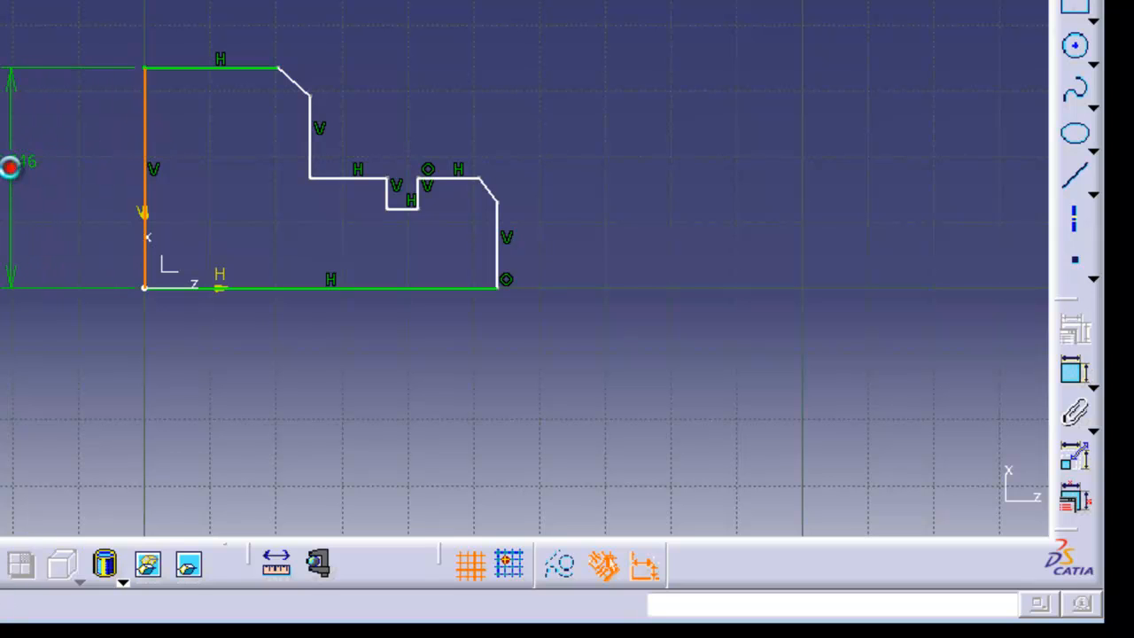
double_click(13, 163)
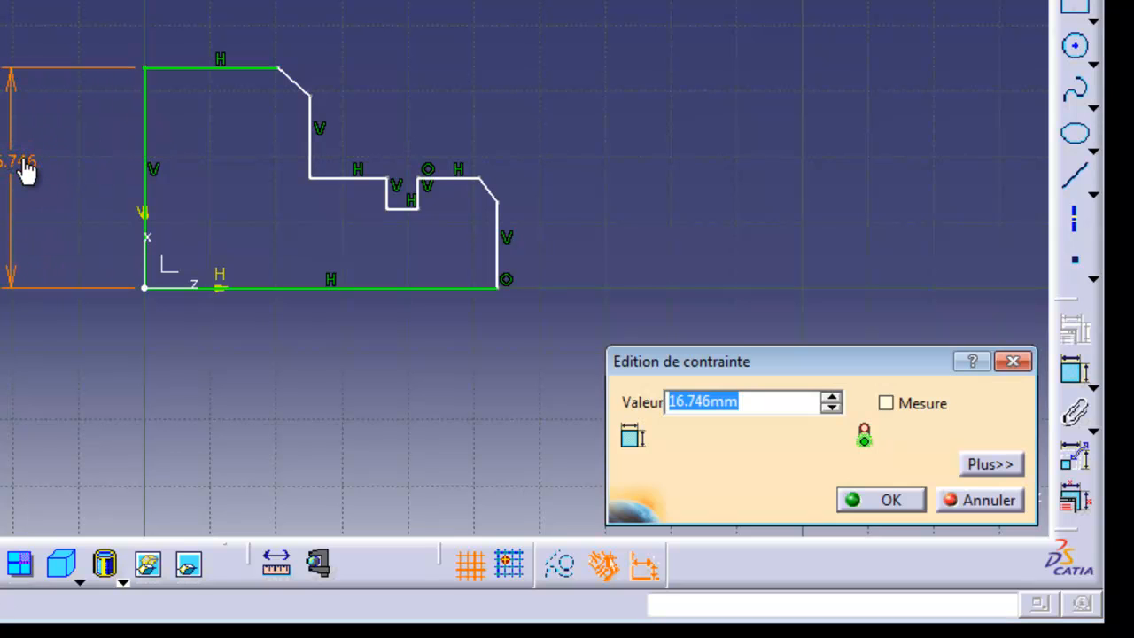
type("30/2")
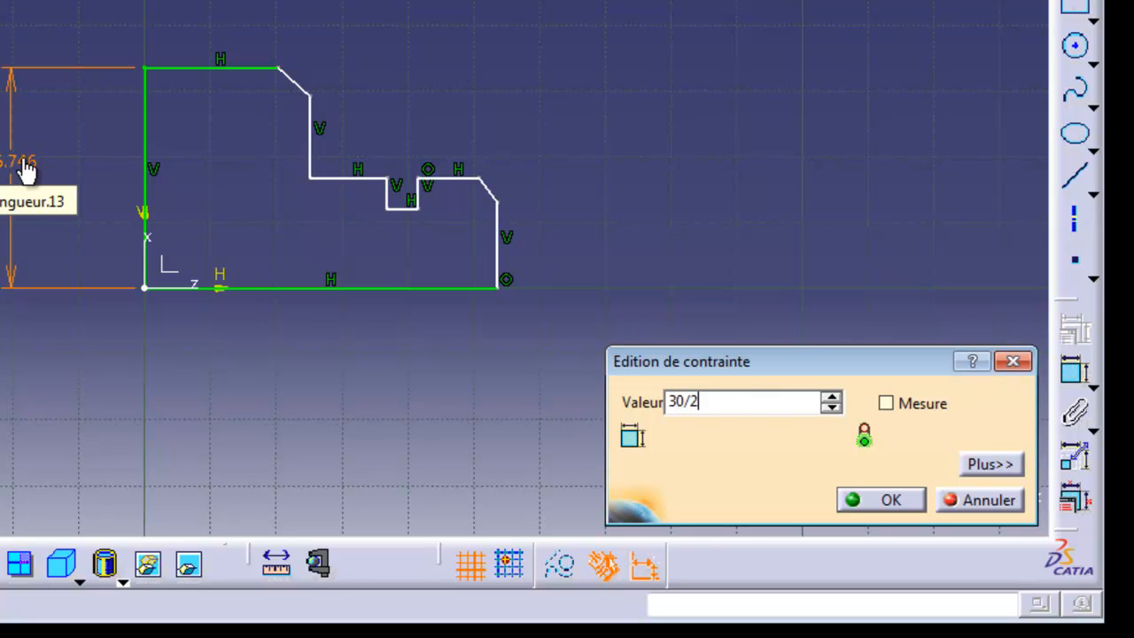
left_click(883, 500)
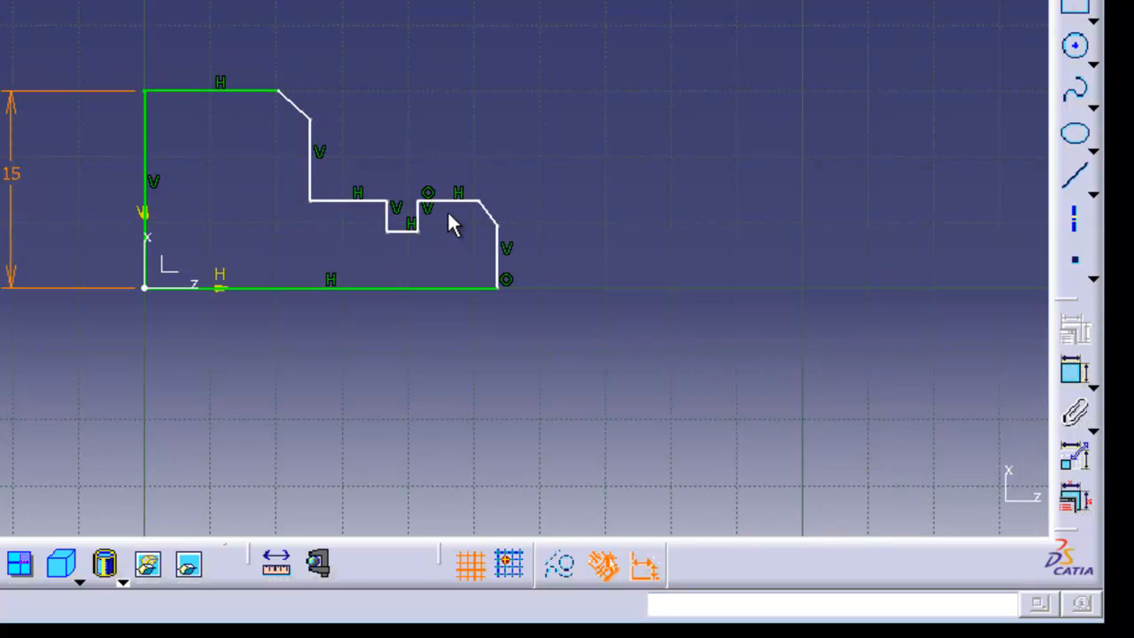
Dimension the height of the small-diameter line above the horizontal base line and set it to 15/2 mm
left_click(1074, 372)
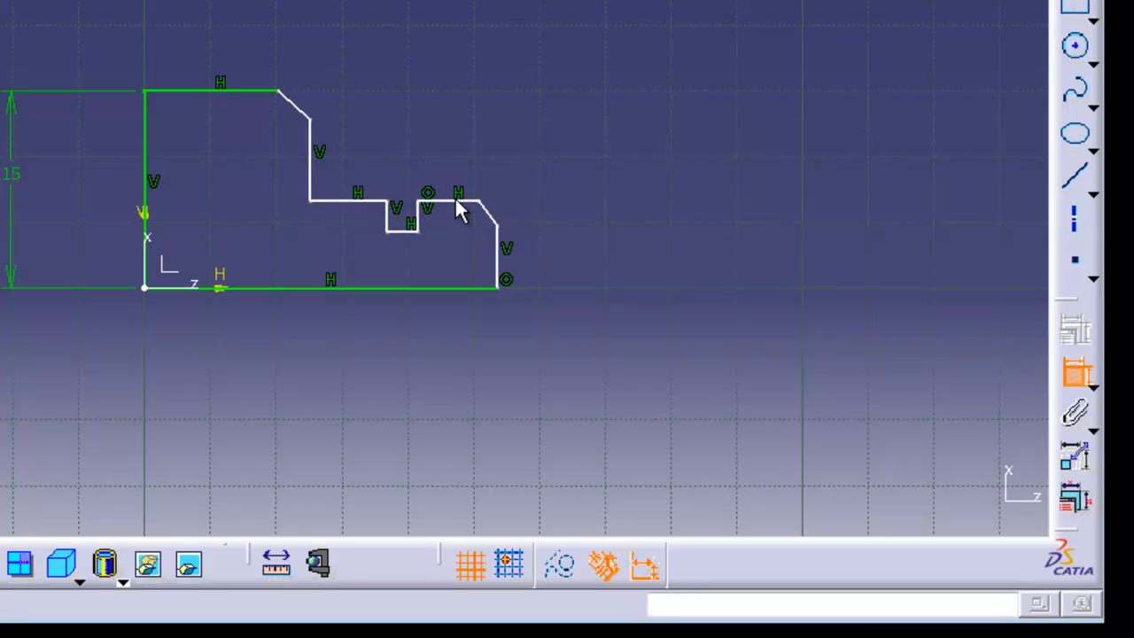
left_click(453, 202)
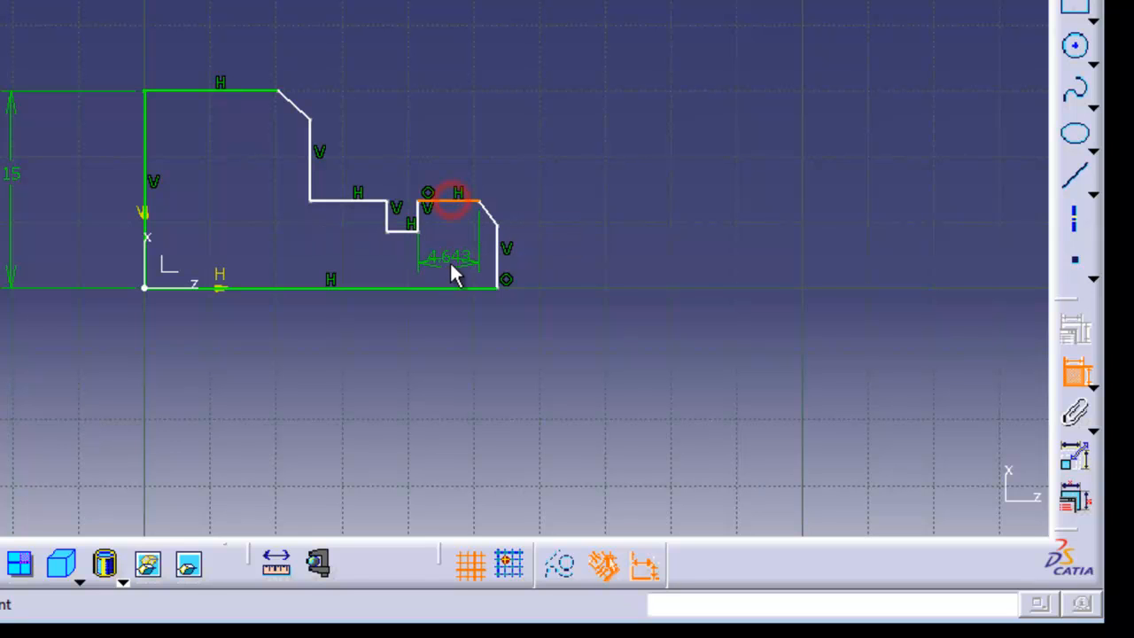
left_click(459, 287)
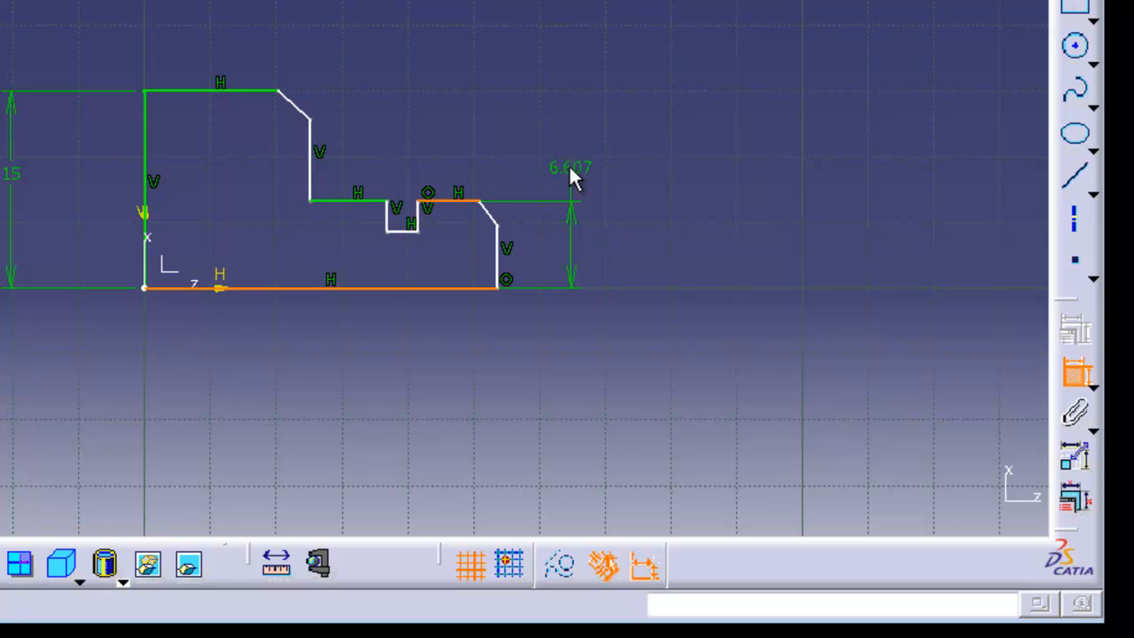
left_click(569, 248)
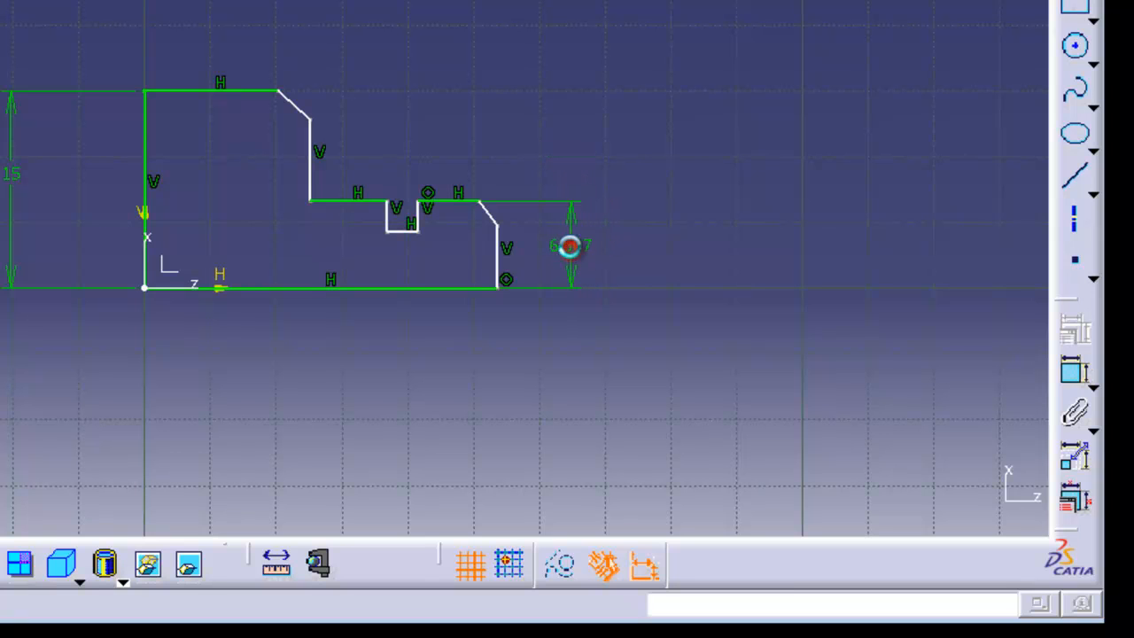
double_click(571, 248)
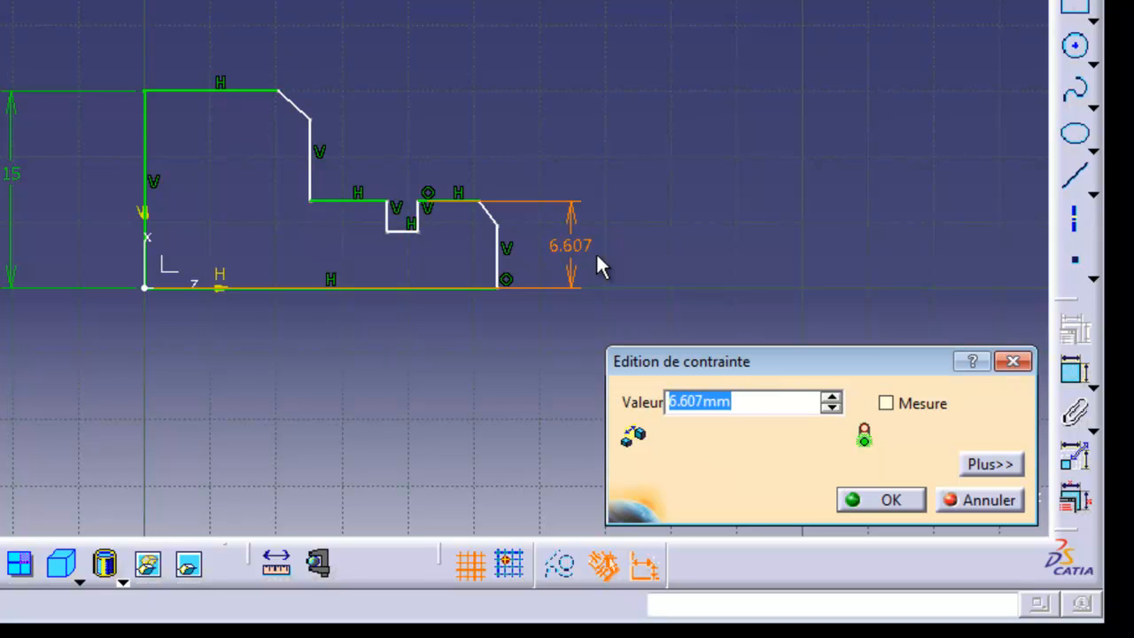
type("15/2")
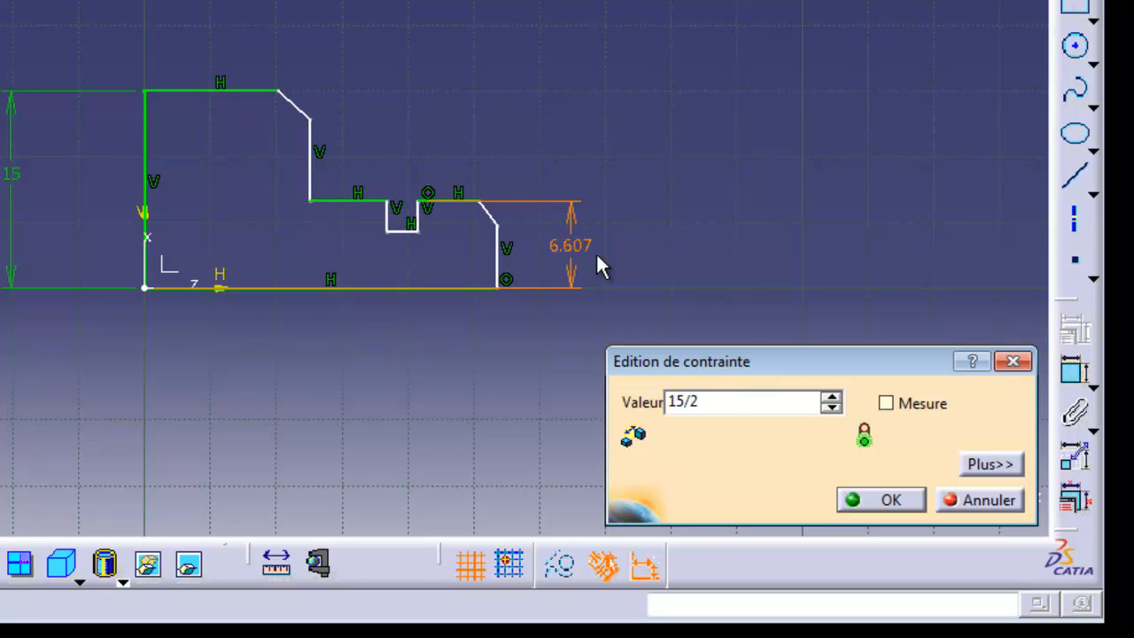
key("Return")
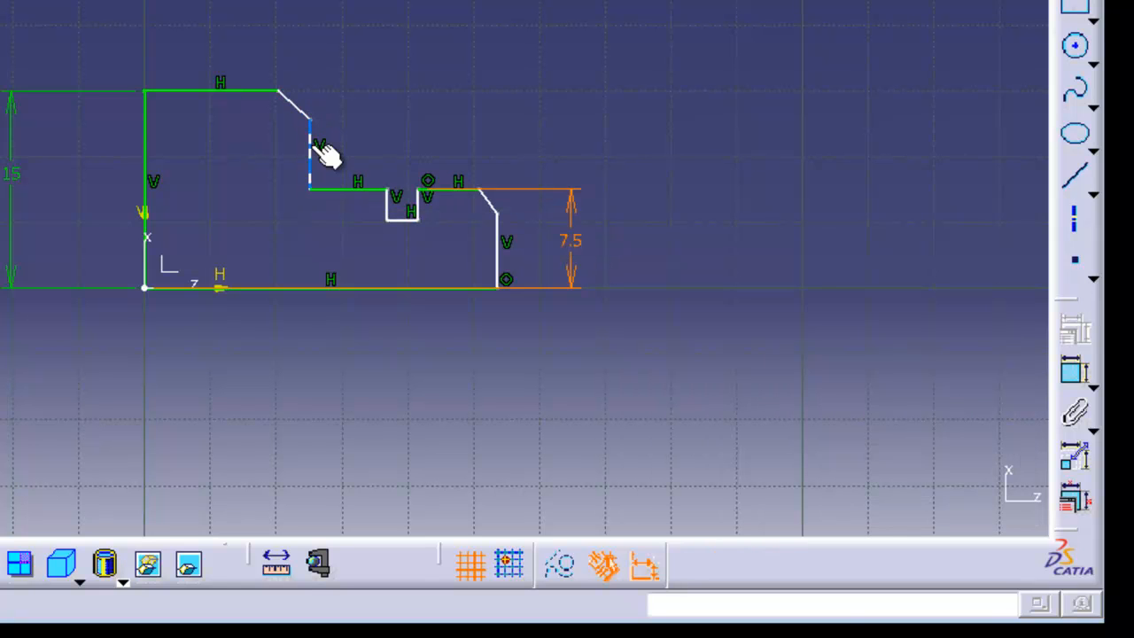
Dimension the distance between the origin's vertical line and the large shoulder's vertical face and set it to 10 mm
left_click(1075, 372)
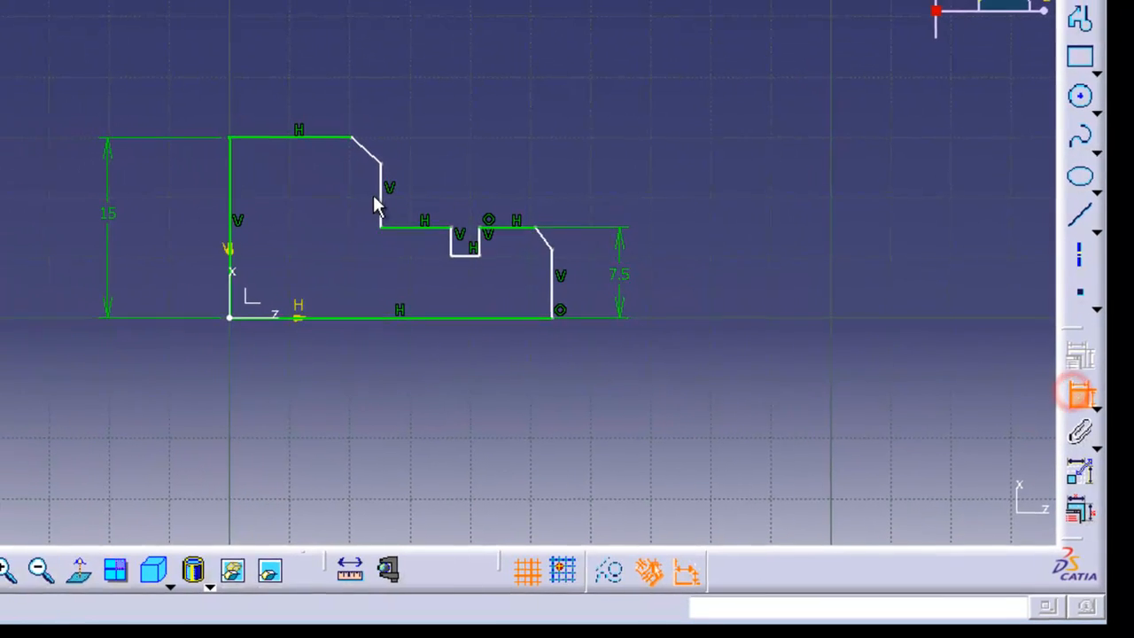
left_click(378, 193)
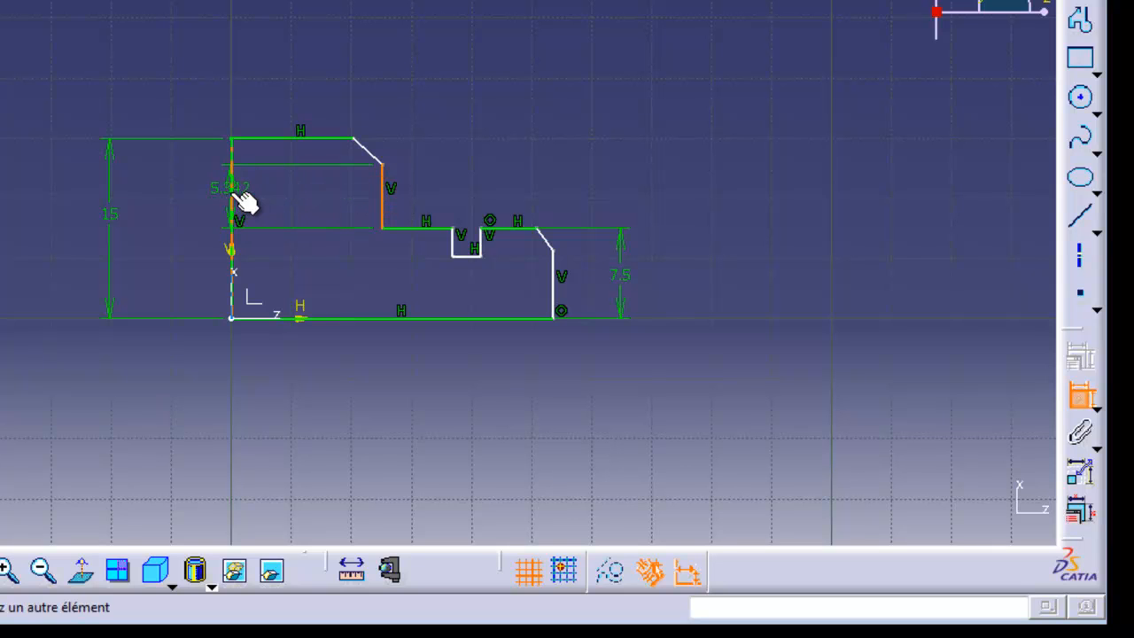
left_click(231, 189)
left_click(307, 23)
double_click(305, 21)
type("10")
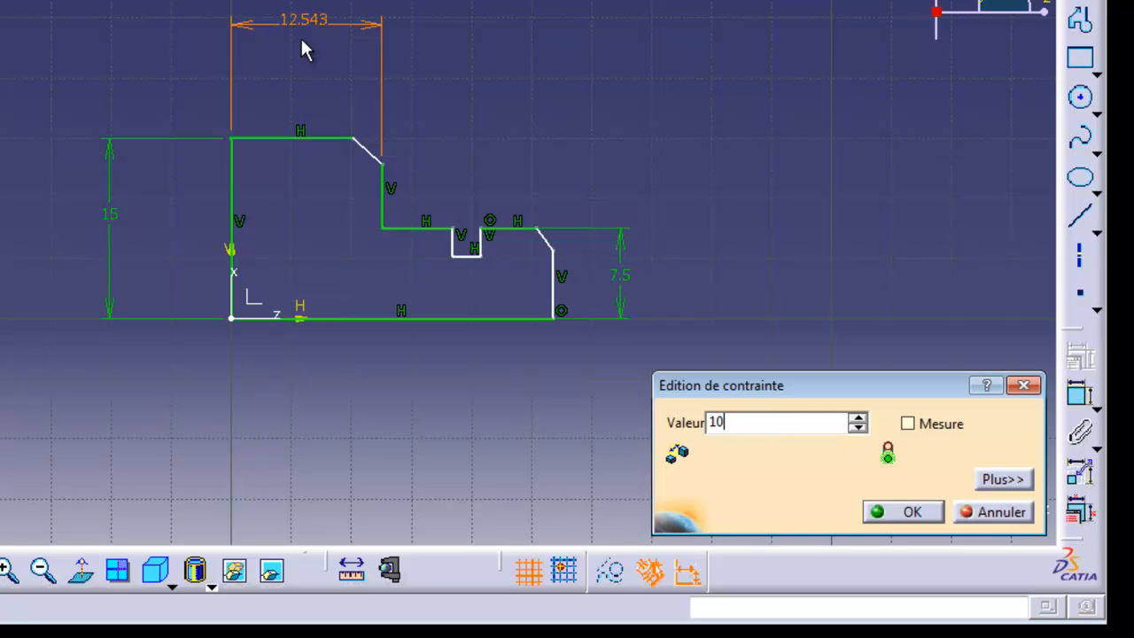
key("Return")
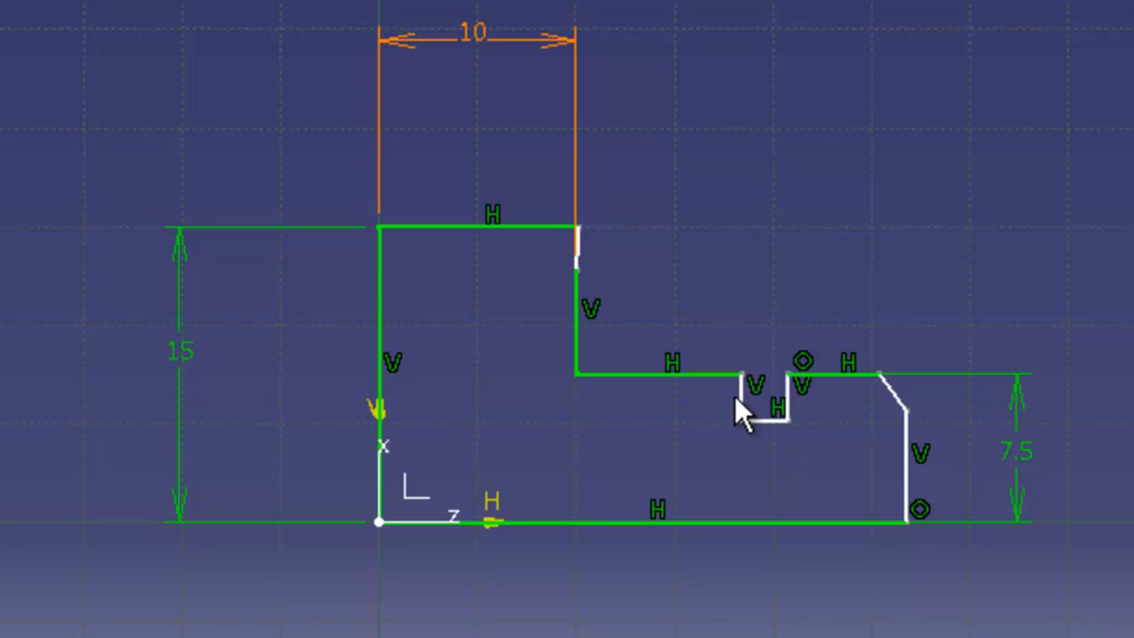
Reshape the groove freehand, moving its two walls closer to the large shoulder and its floor slightly deeper
left_click_drag(744, 395, 675, 400)
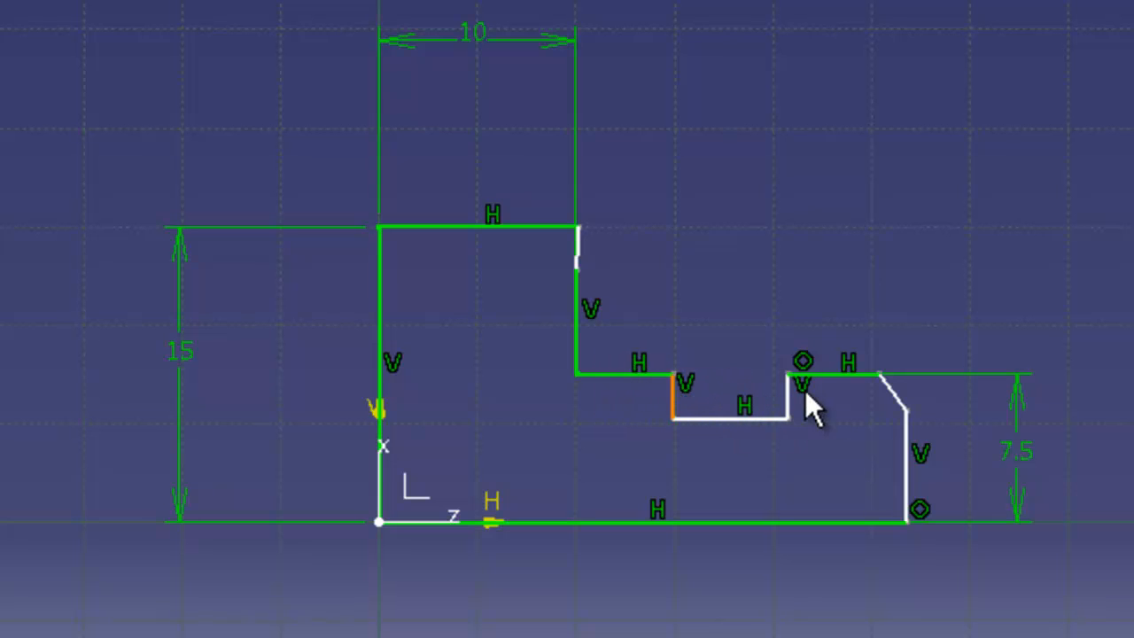
mouse_move(788, 394)
left_mouse_down()
mouse_move(716, 392)
mouse_move(747, 397)
mouse_move(704, 470)
mouse_move(706, 433)
mouse_move(663, 435)
mouse_move(708, 445)
left_mouse_up()
left_click(701, 422)
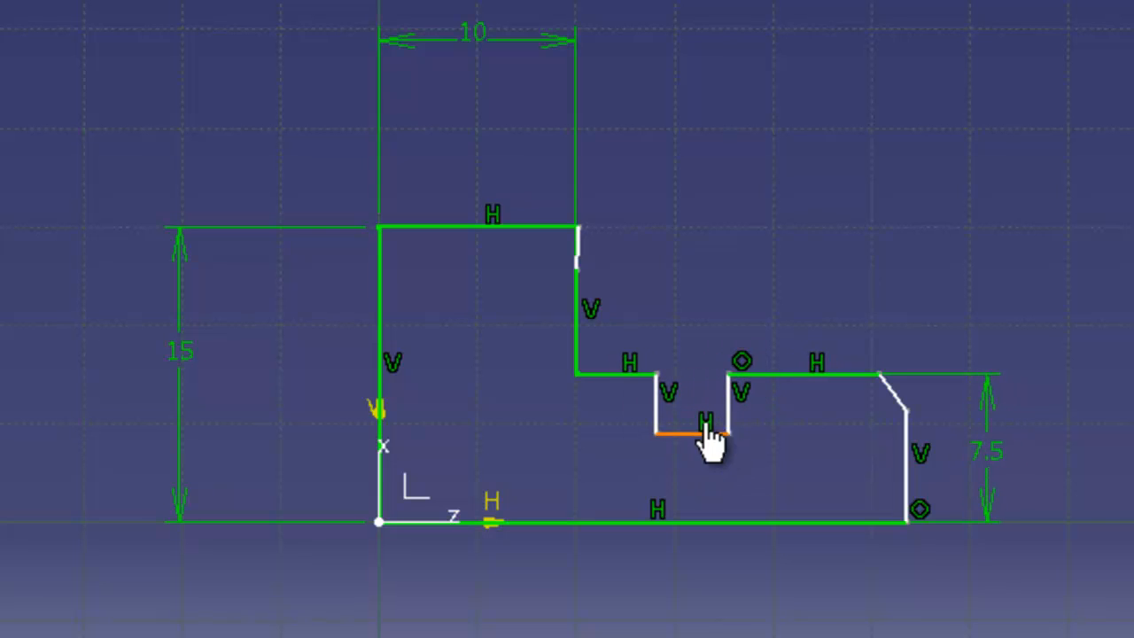
left_click(732, 401)
mouse_move(732, 401)
left_mouse_down()
mouse_move(701, 410)
mouse_move(713, 402)
left_mouse_up()
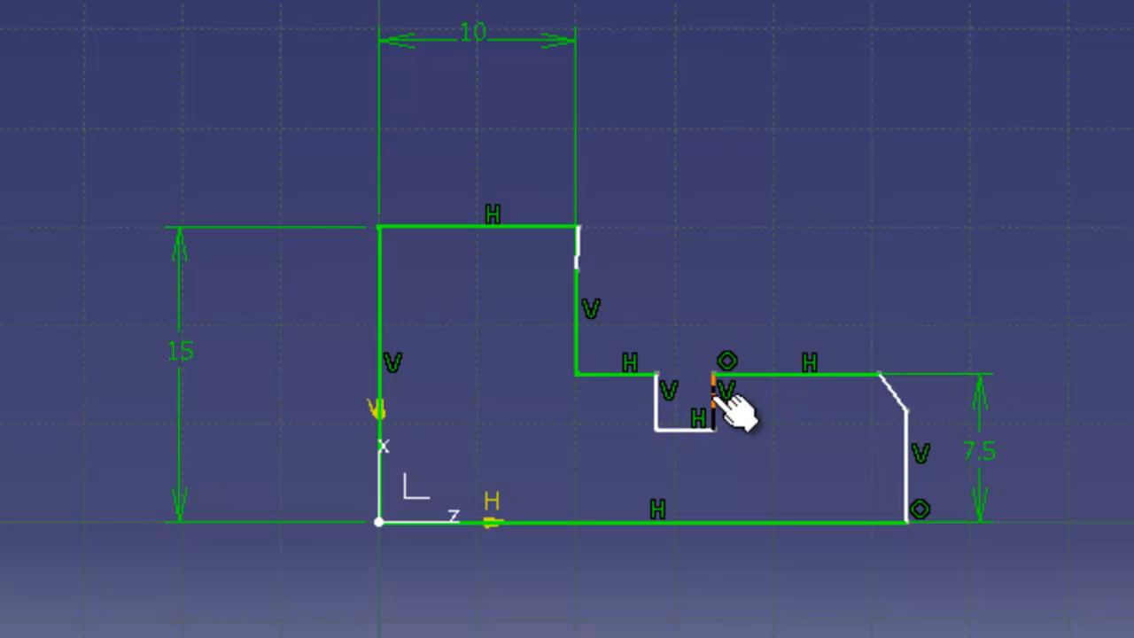
Reshape the profile freehand: slope the large shoulder's corner into a chamfer, steepen the end chamfer, and shift the end face slightly toward the origin
left_click(575, 298)
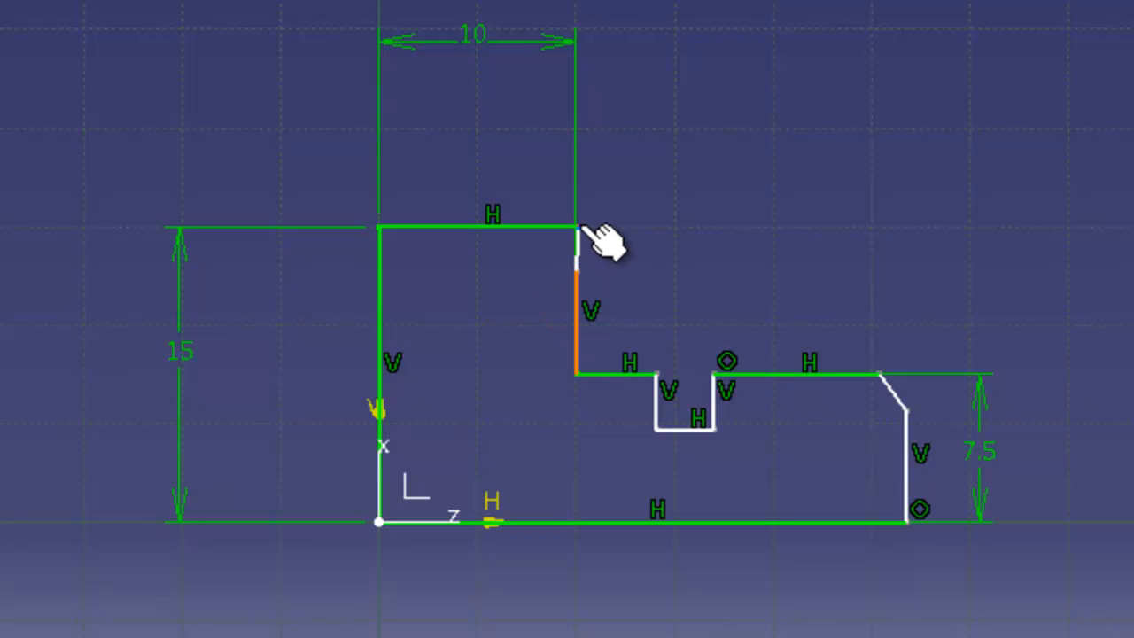
left_click_drag(578, 227, 524, 240)
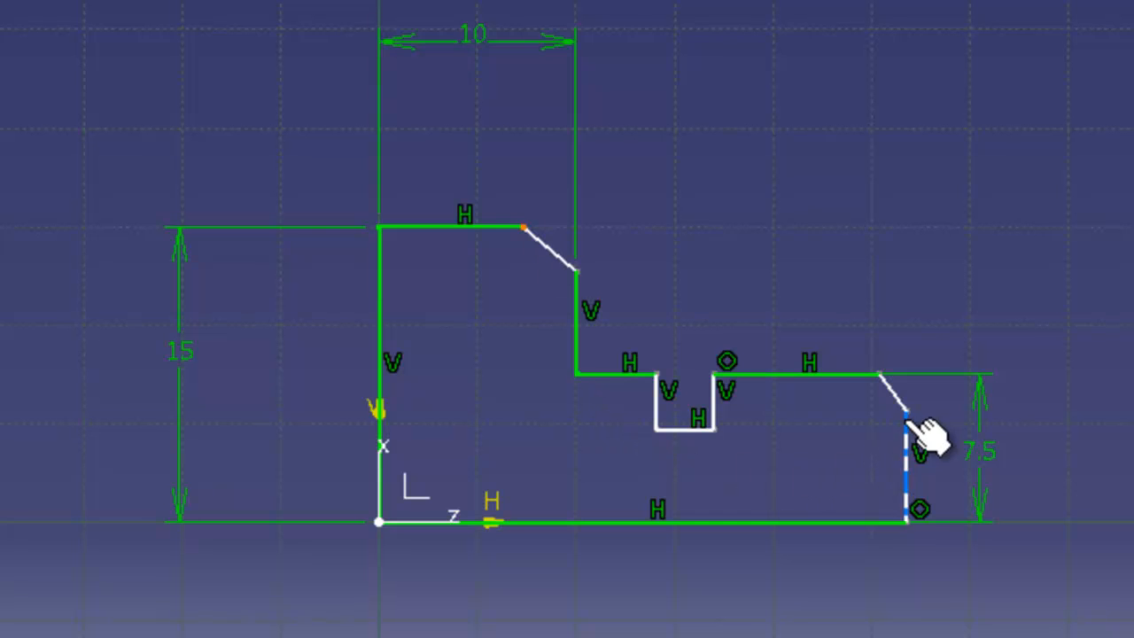
mouse_move(903, 413)
left_mouse_down()
mouse_move(913, 417)
mouse_move(907, 434)
left_mouse_up()
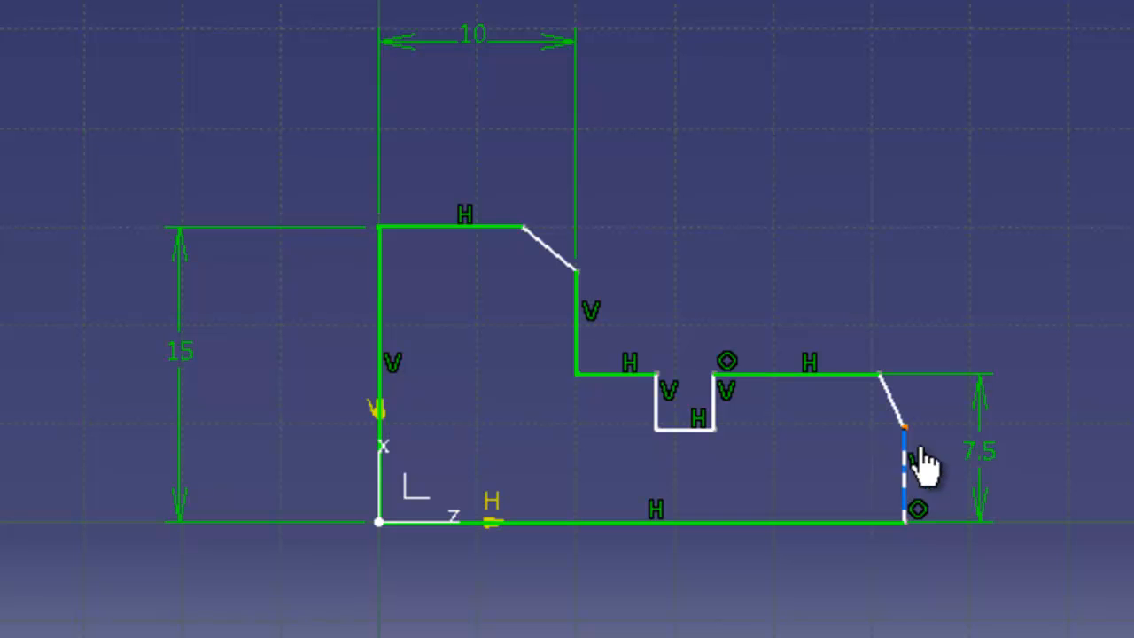
left_click(903, 458)
left_click_drag(899, 468, 891, 468)
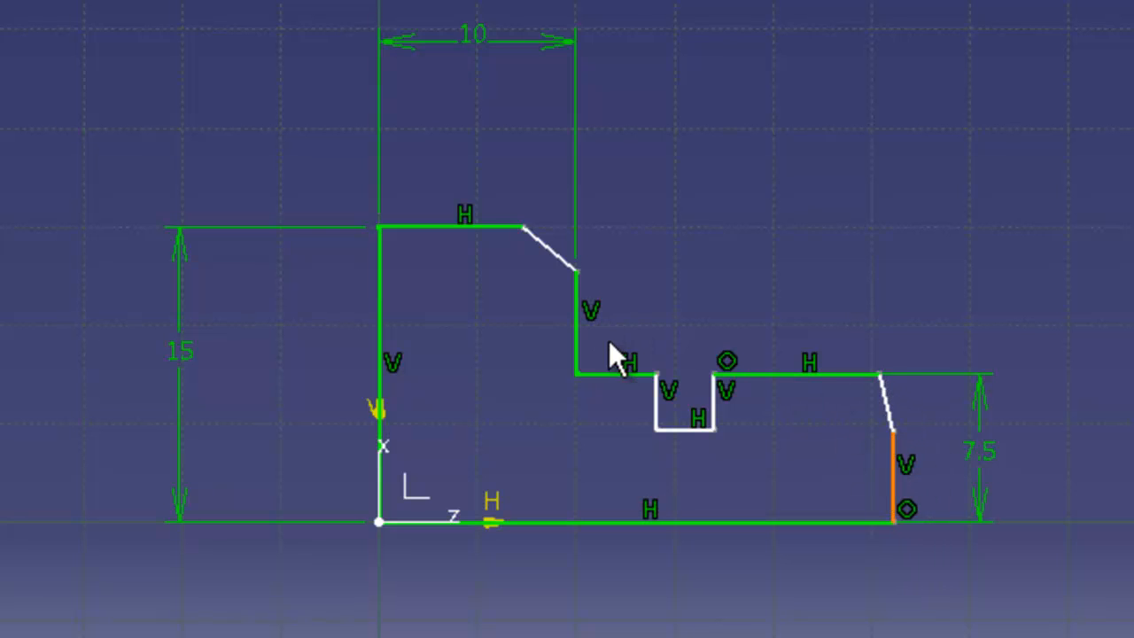
Widen the groove slightly and pull the end chamfer's upper endpoint toward it, both freehand
left_click(617, 374)
left_click_drag(614, 375, 609, 375)
left_click_drag(770, 375, 778, 398)
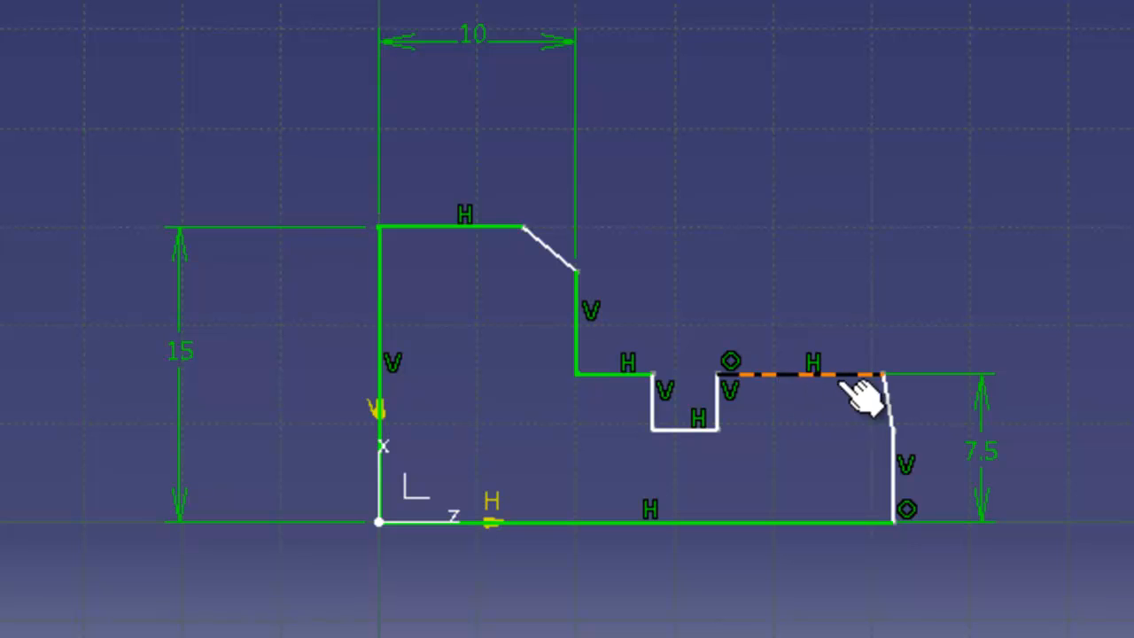
left_click_drag(885, 374, 857, 374)
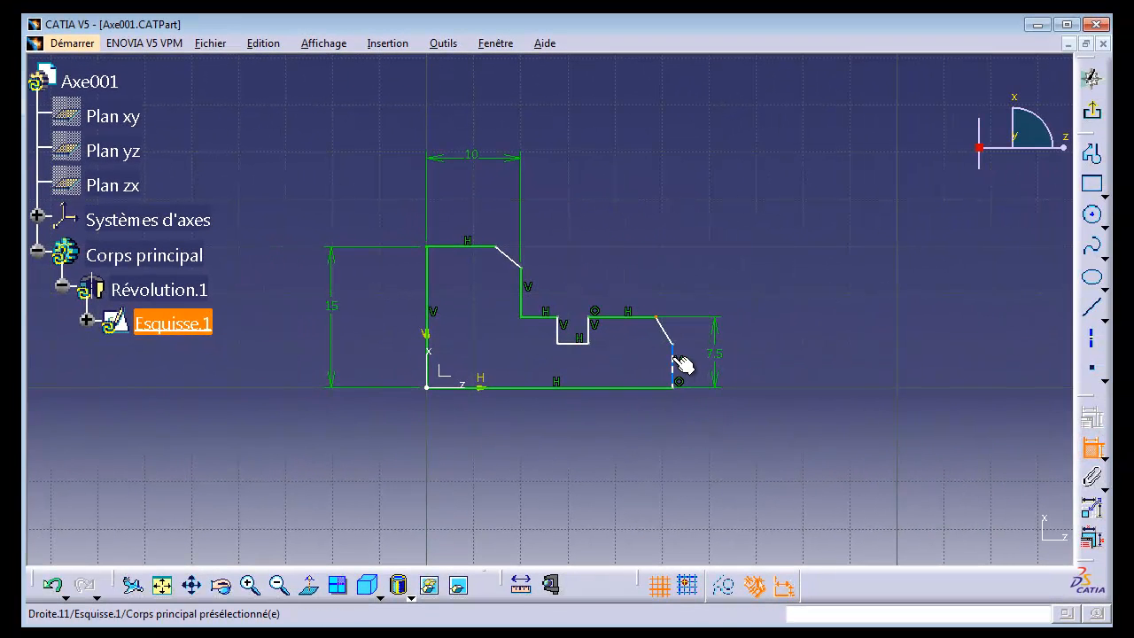
left_click(893, 463)
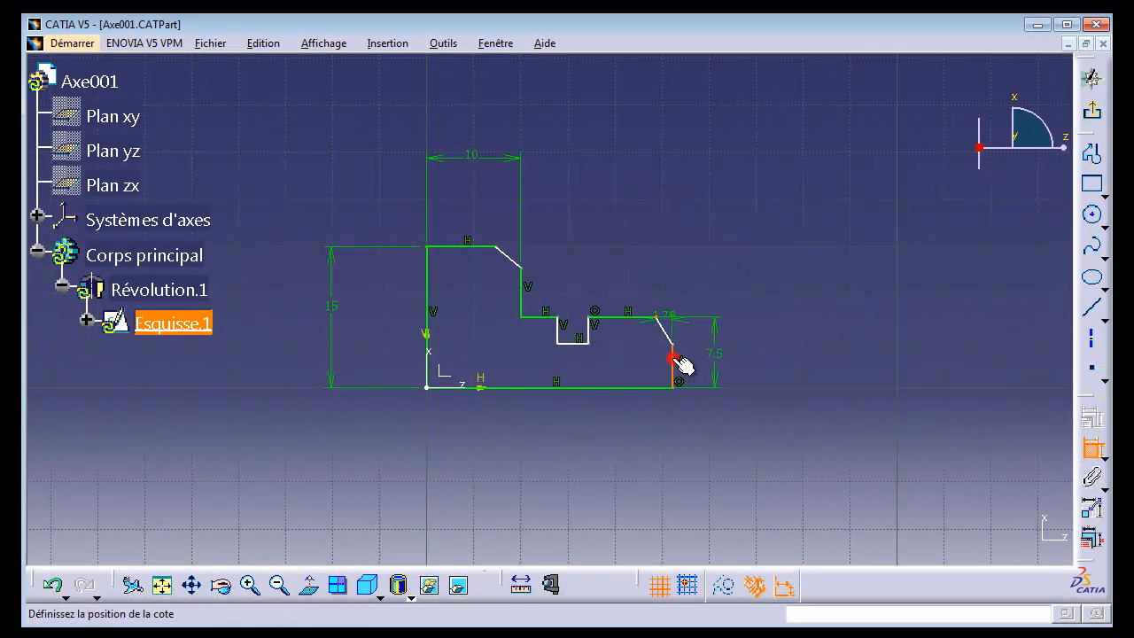
left_click(520, 301)
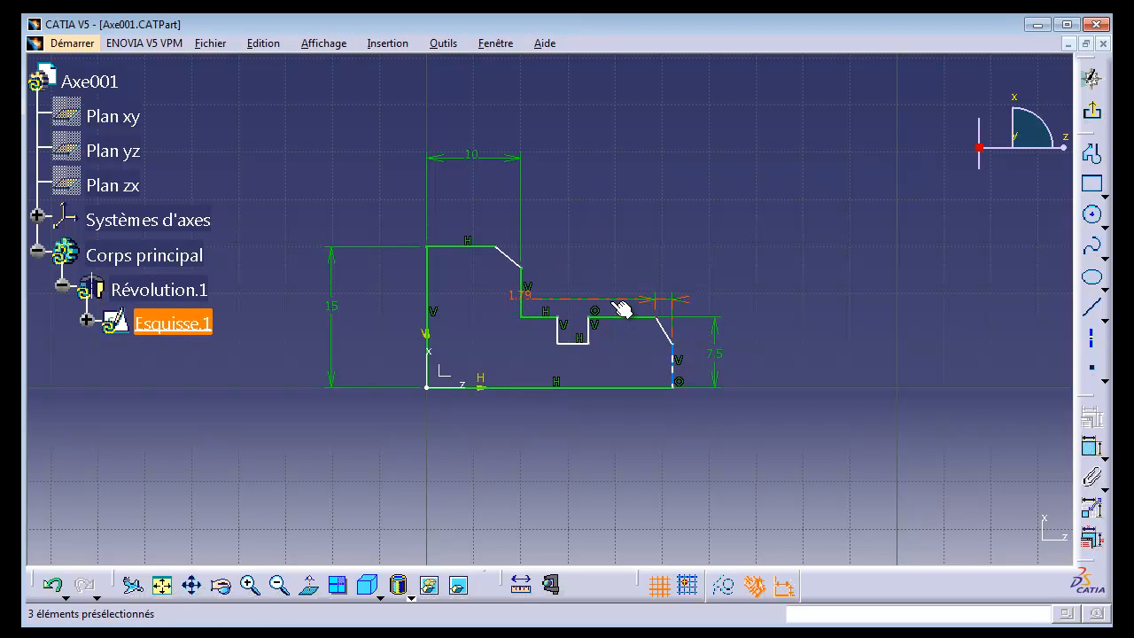
left_click_drag(617, 308, 618, 219)
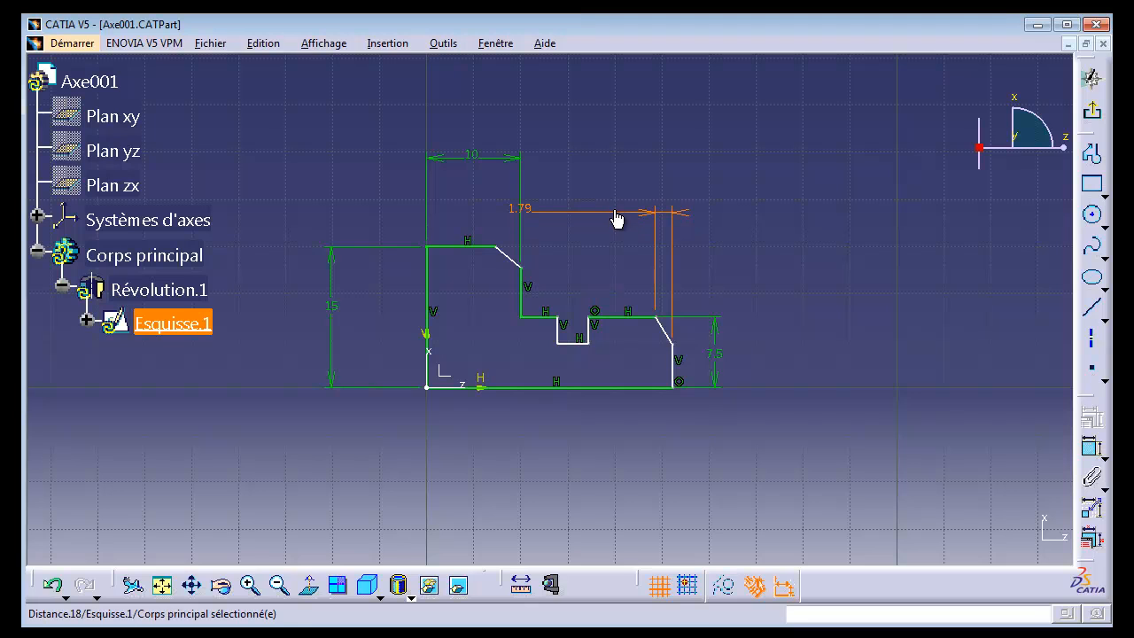
key("Delete")
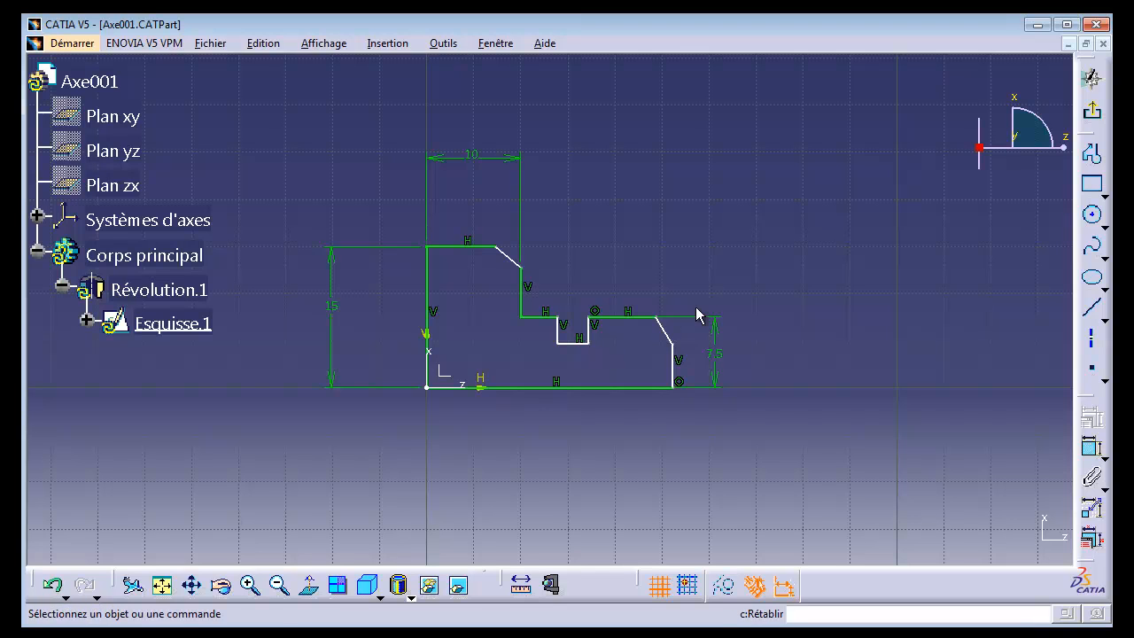
Dimension the distance between the large shoulder's vertical face and the shaft's end face and set it to 15 mm
left_click(1091, 447)
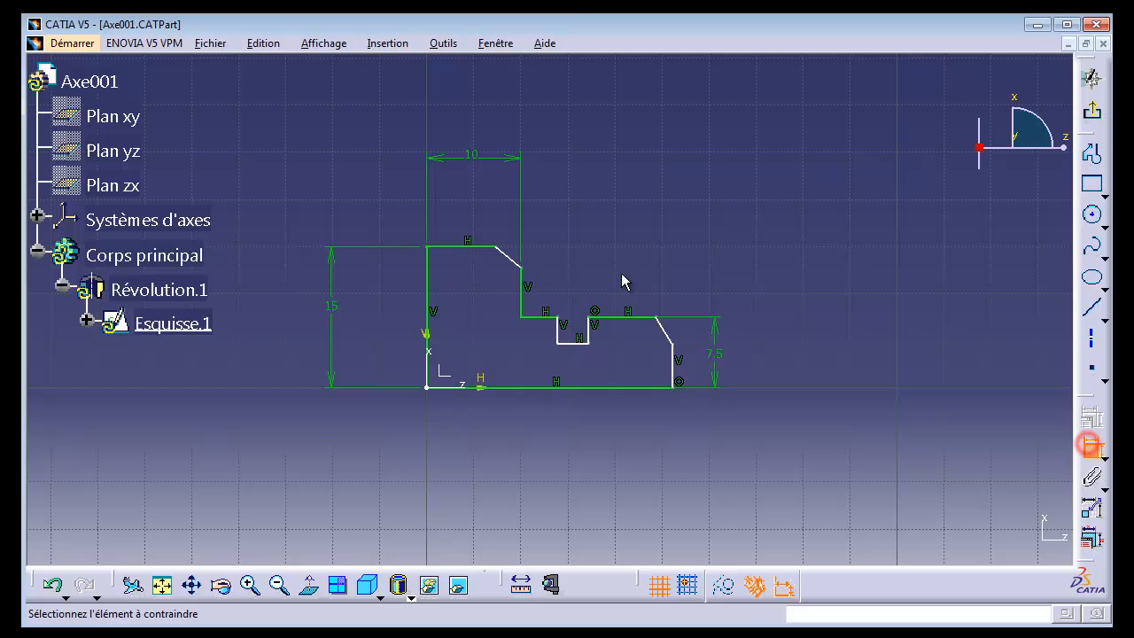
left_click(524, 299)
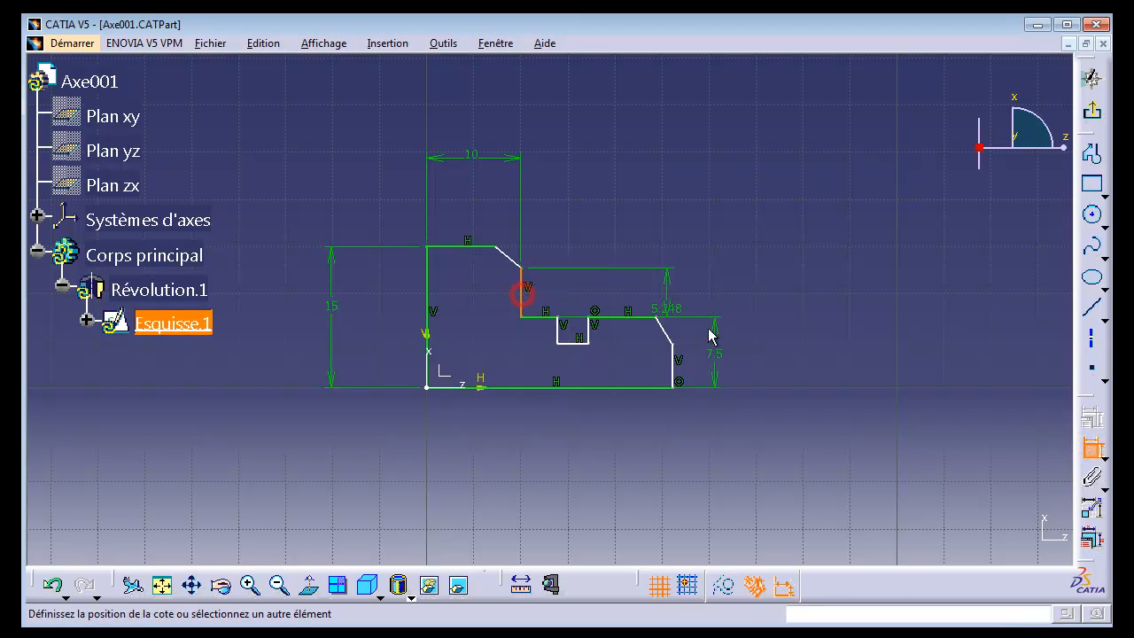
left_click(673, 368)
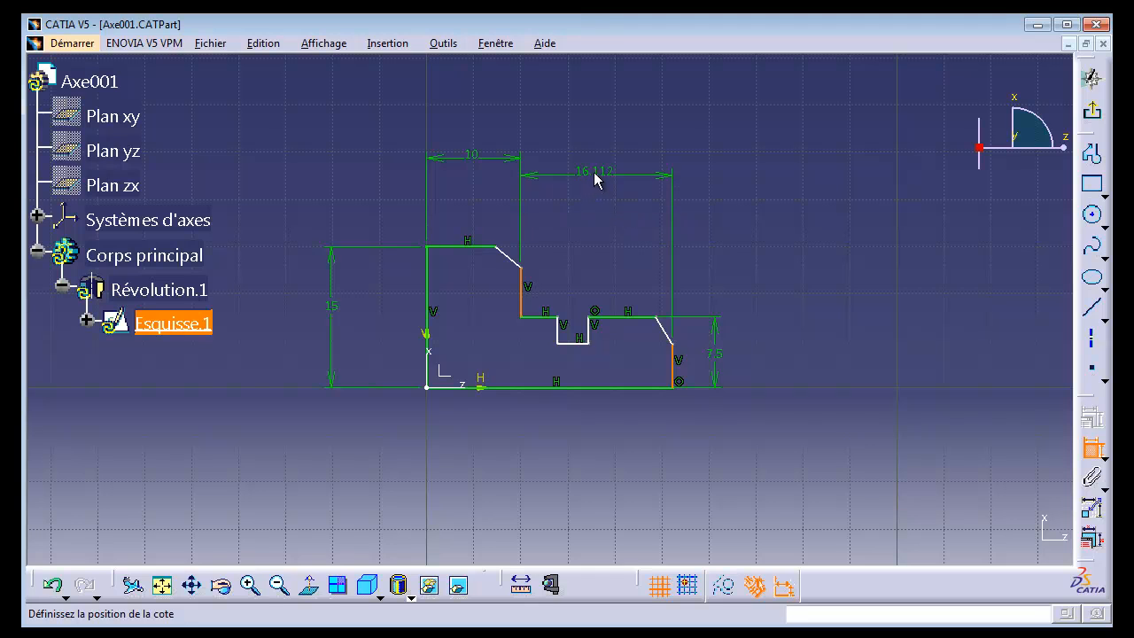
left_click(592, 199)
double_click(595, 201)
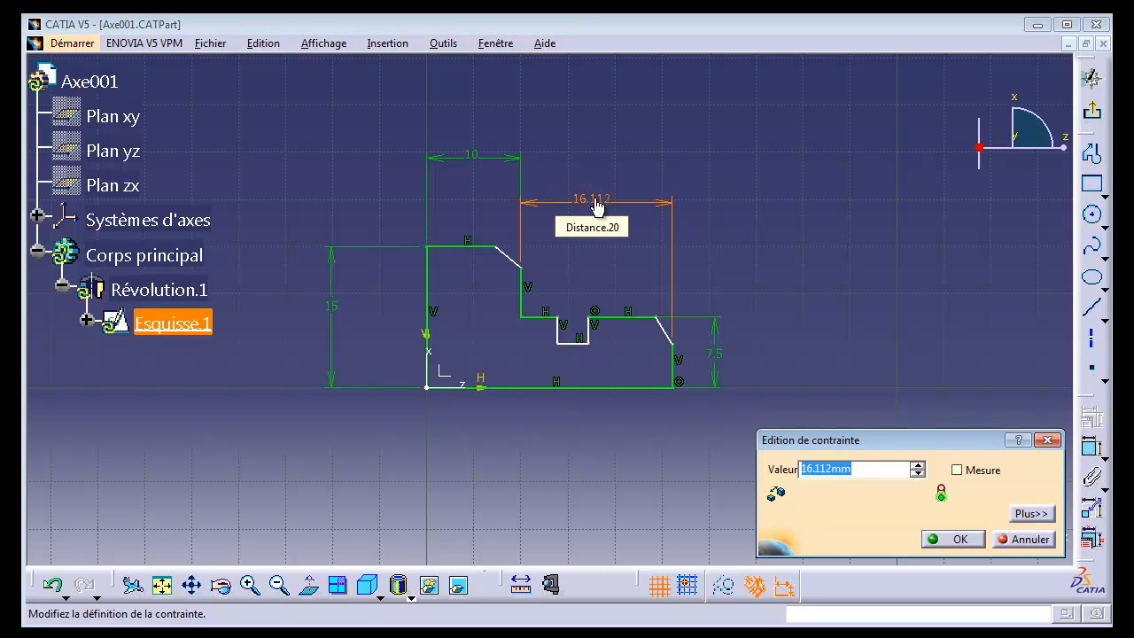
type("15")
key("Return")
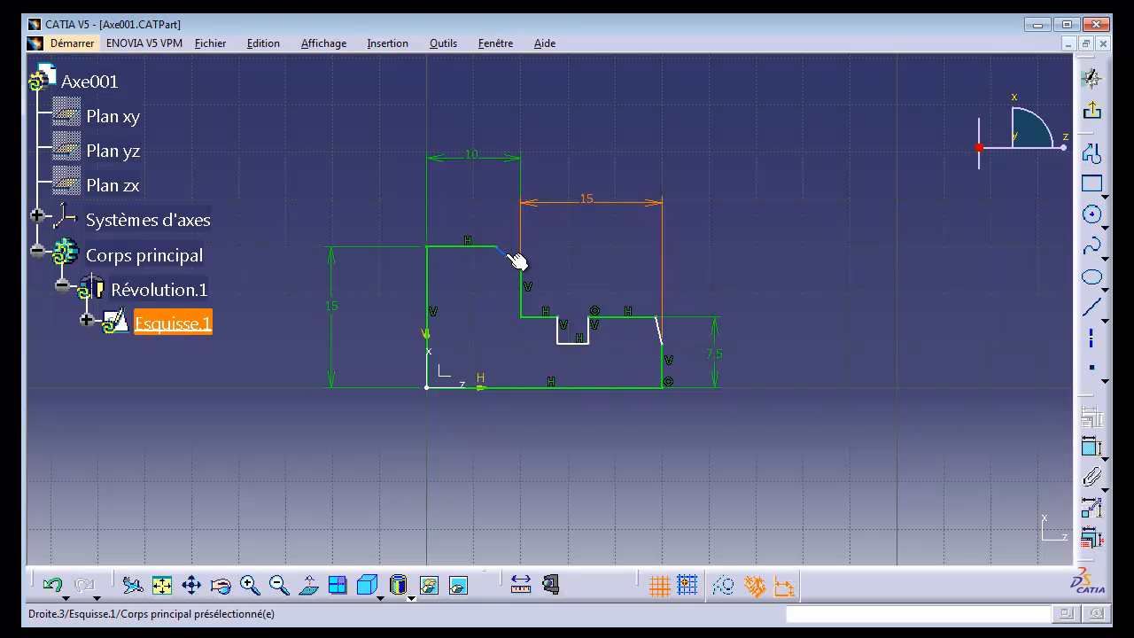
left_click(510, 256)
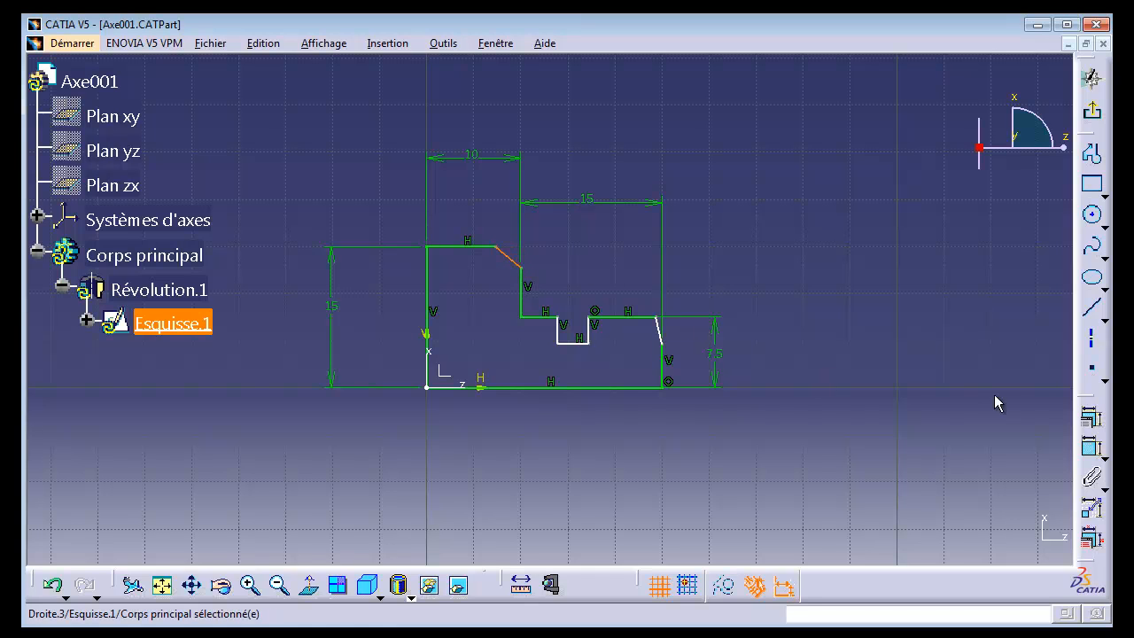
left_click(1094, 452)
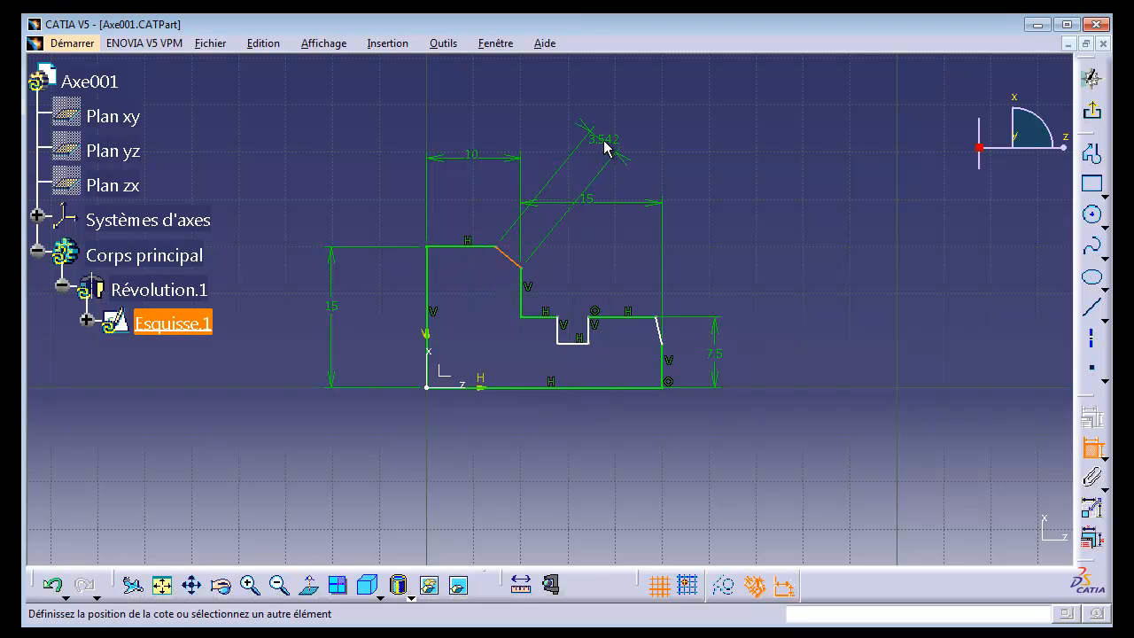
right_click(605, 148)
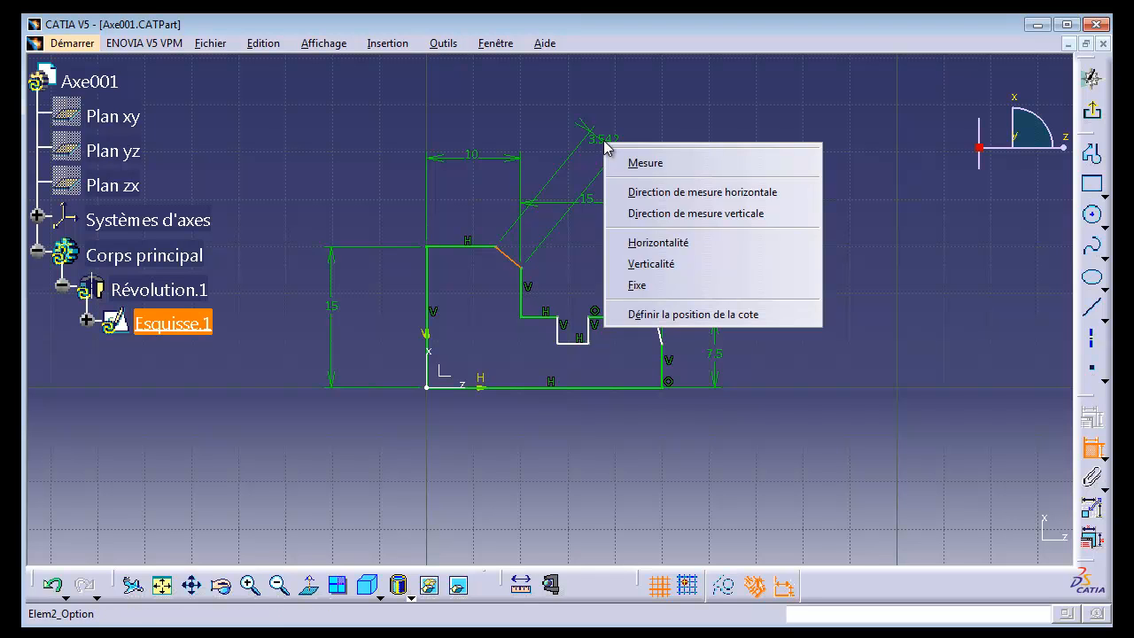
left_click(655, 242)
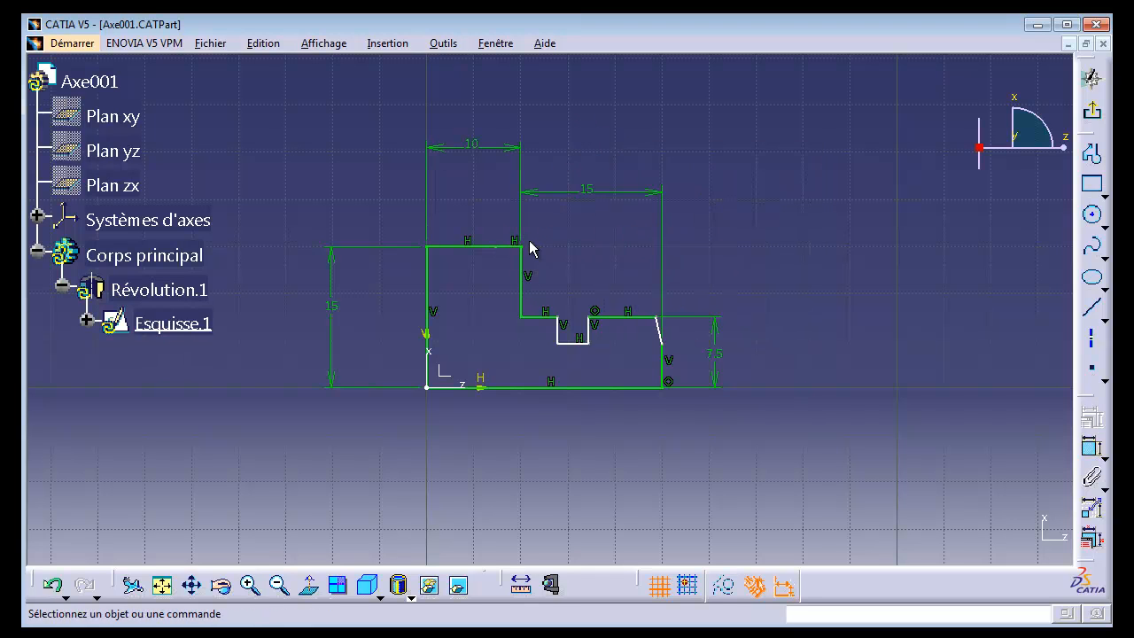
key("ctrl+z")
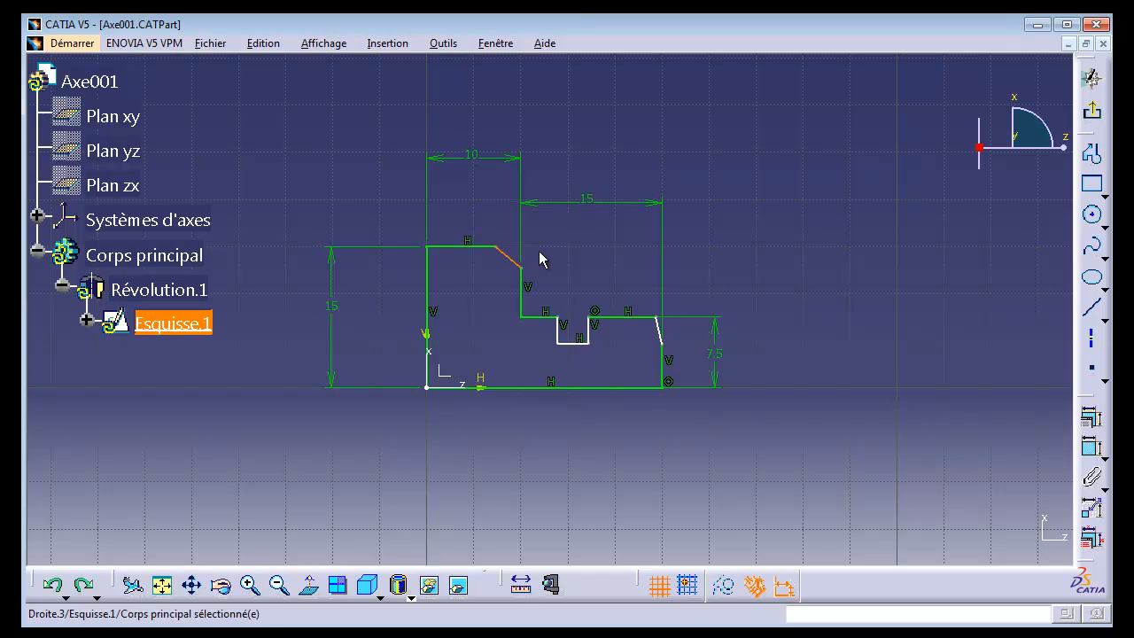
Dimension the large shoulder chamfer's length in the horizontal direction, set it to 1.5 mm, and place the dimension just above the chamfer
left_click(1091, 447)
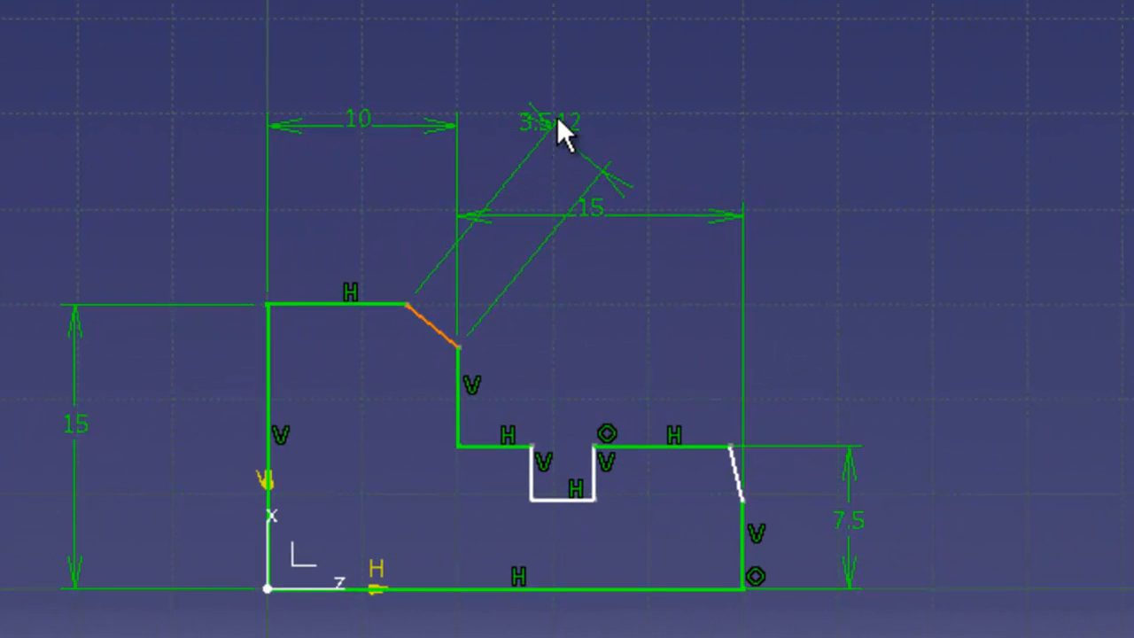
right_click(524, 110)
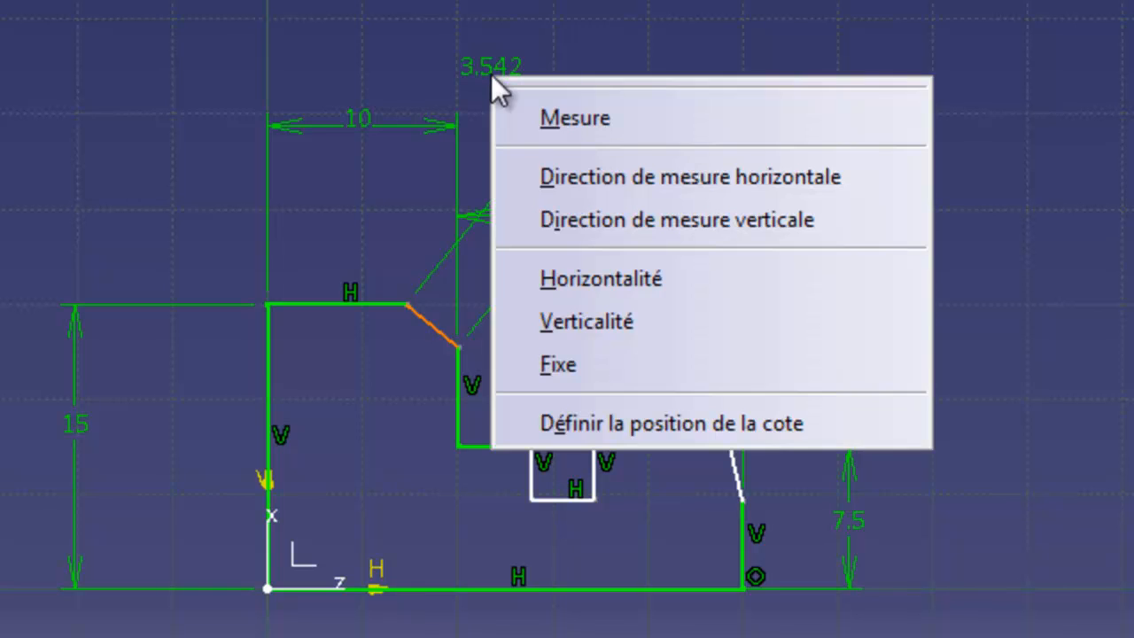
left_click(553, 190)
left_click(540, 171)
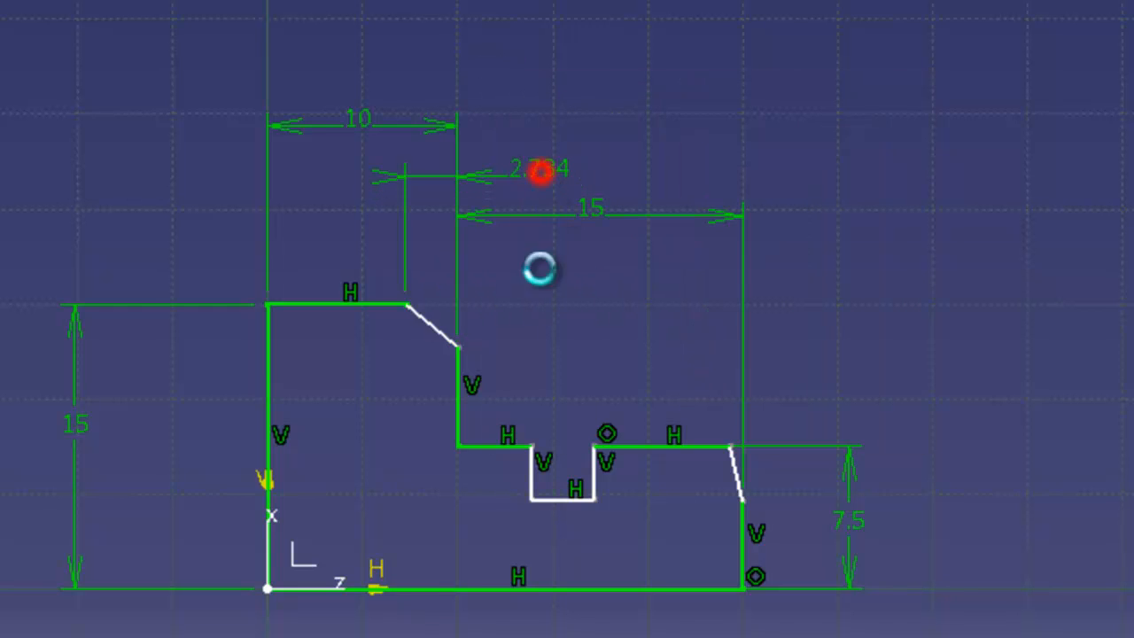
left_click(522, 169)
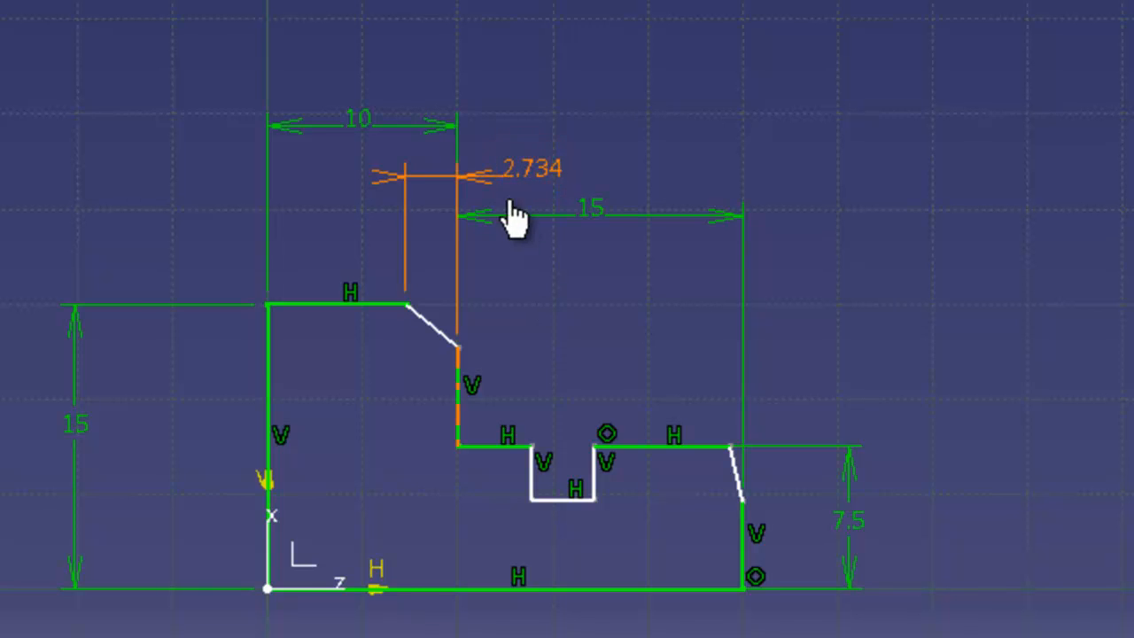
left_click(511, 164)
left_click(509, 163)
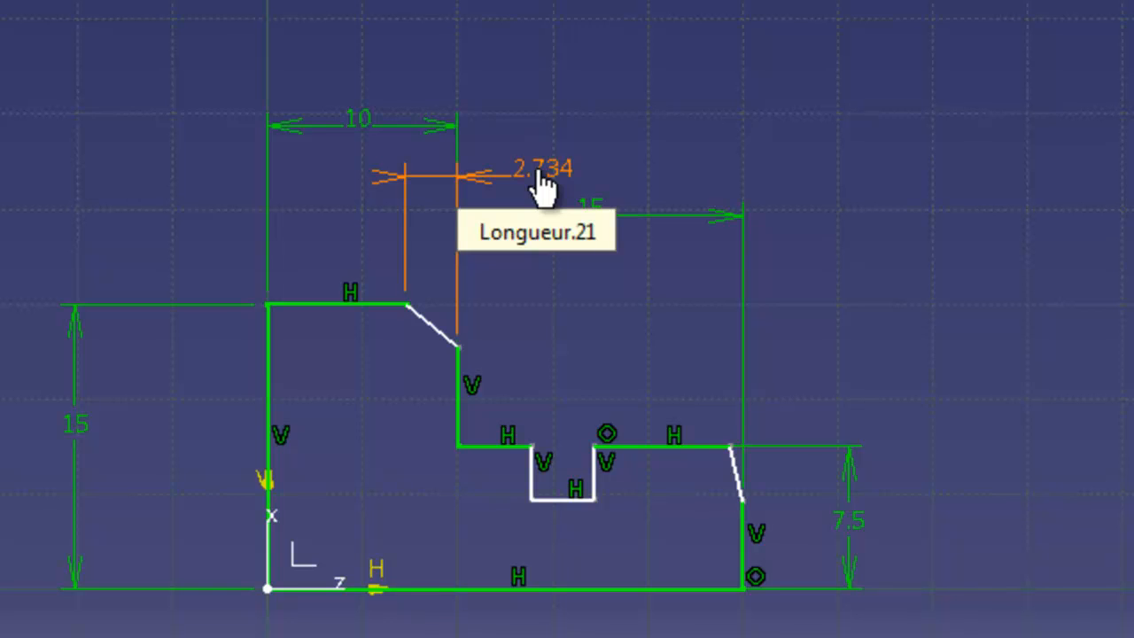
left_click(538, 172)
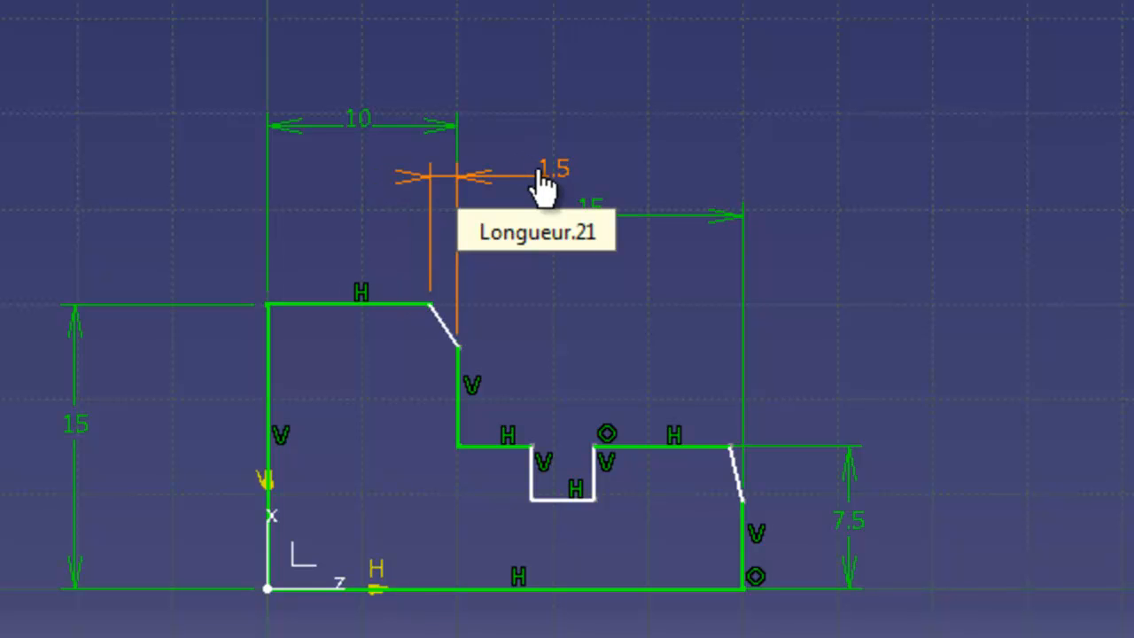
left_click(542, 168)
left_click_drag(542, 169, 379, 268)
left_click(553, 254)
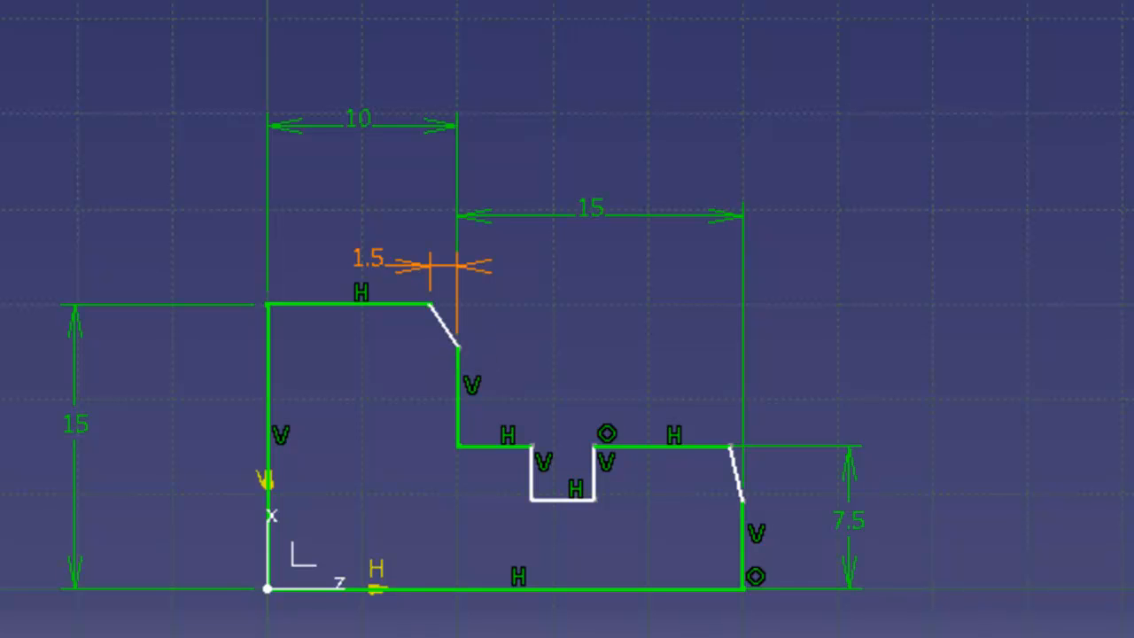
Dimension the angle between the large shoulder's chamfer and its horizontal top line and set it to 45°
left_click(441, 318)
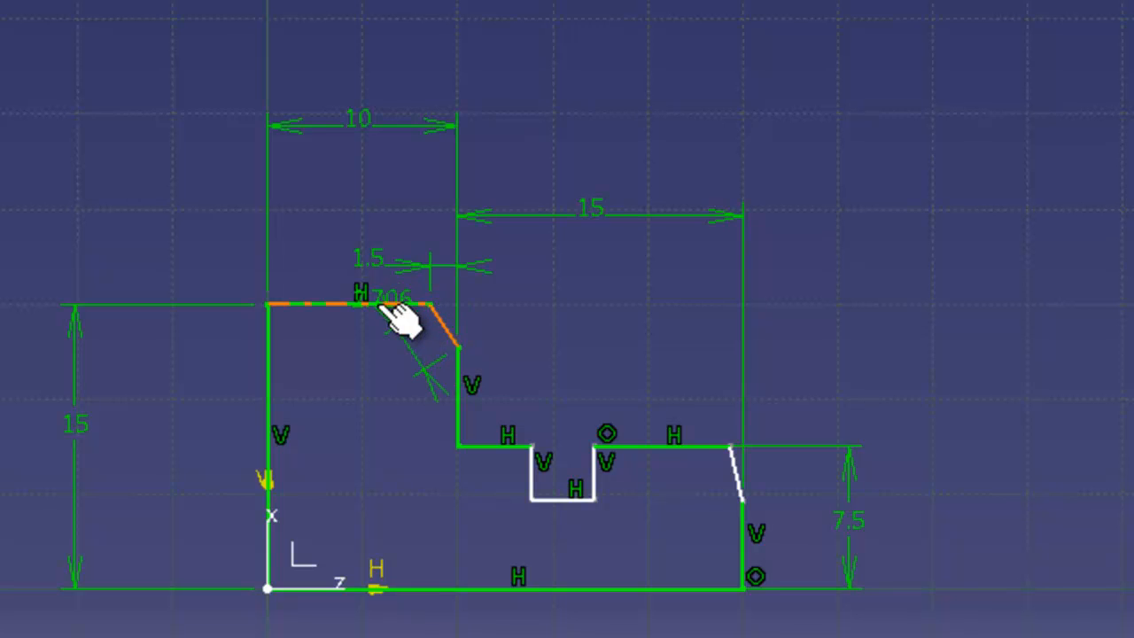
left_click(376, 304)
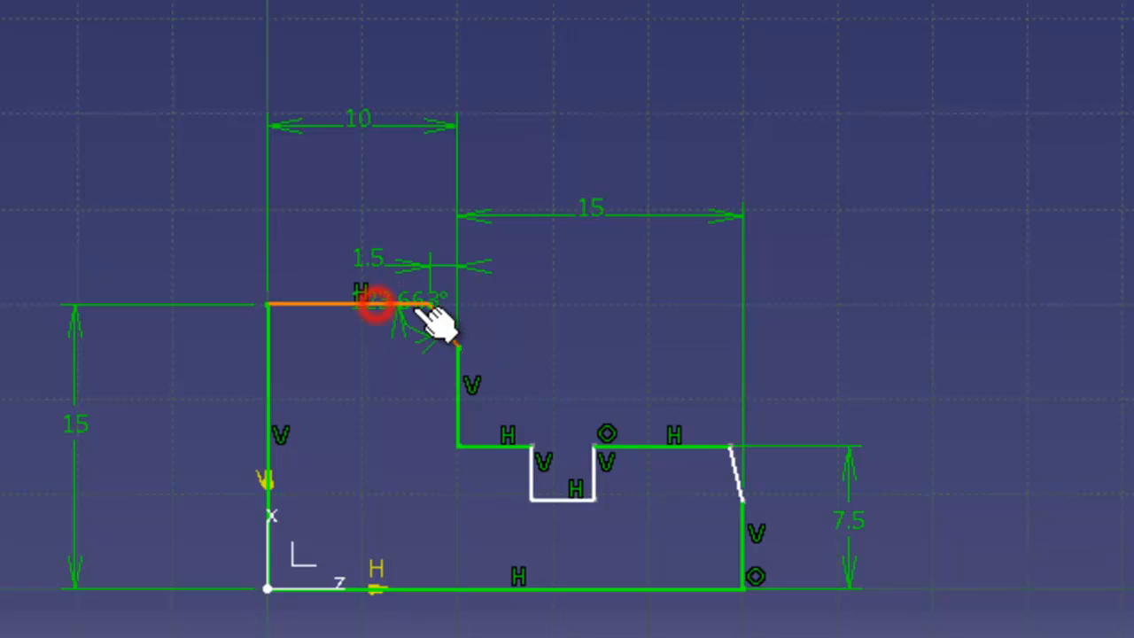
left_click(537, 355)
left_click(515, 342)
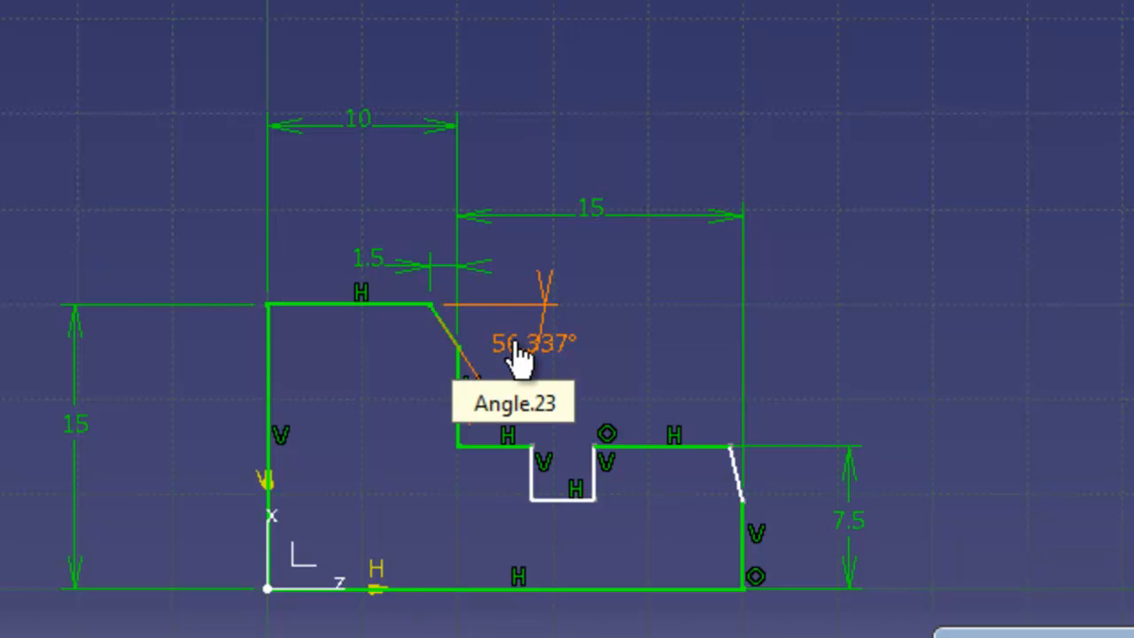
key("Return")
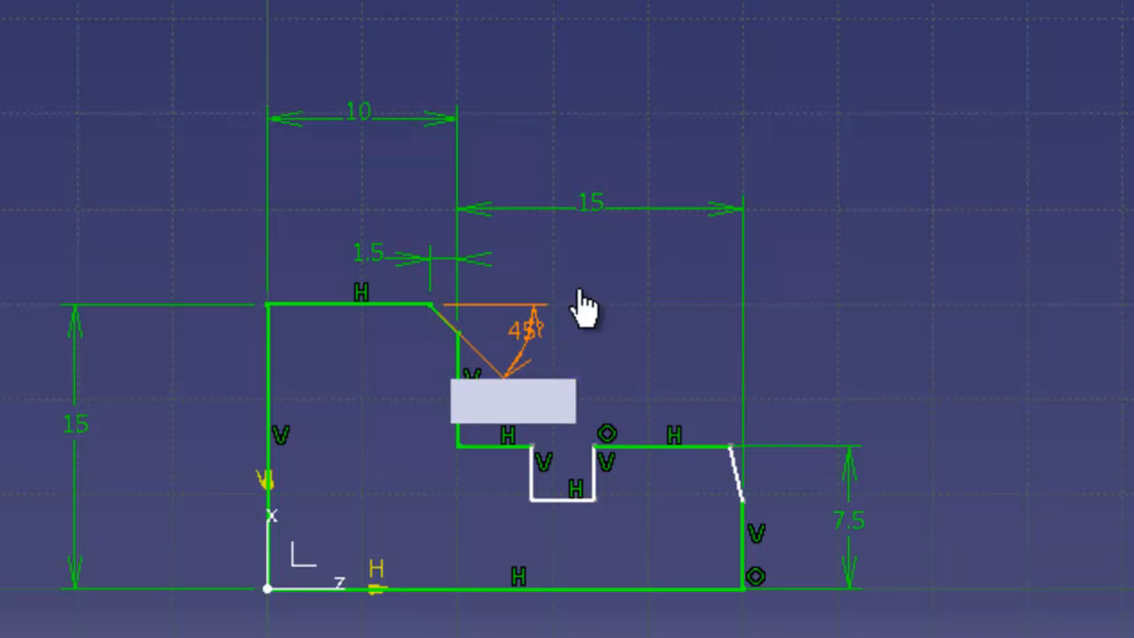
mouse_move(536, 342)
left_mouse_down()
mouse_move(549, 360)
mouse_move(538, 354)
left_mouse_up()
left_click(635, 338)
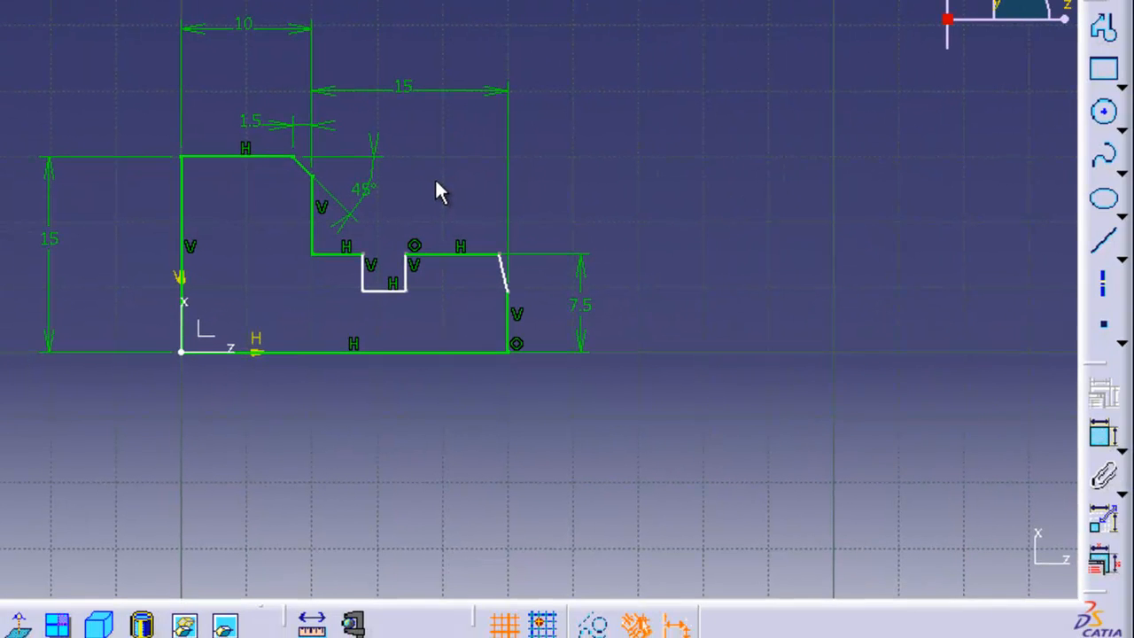
Check the end chamfer on the reference drawing and lengthen the sketch's end chamfer freehand by moving its upper endpoint toward the groove
key("alt+Tab")
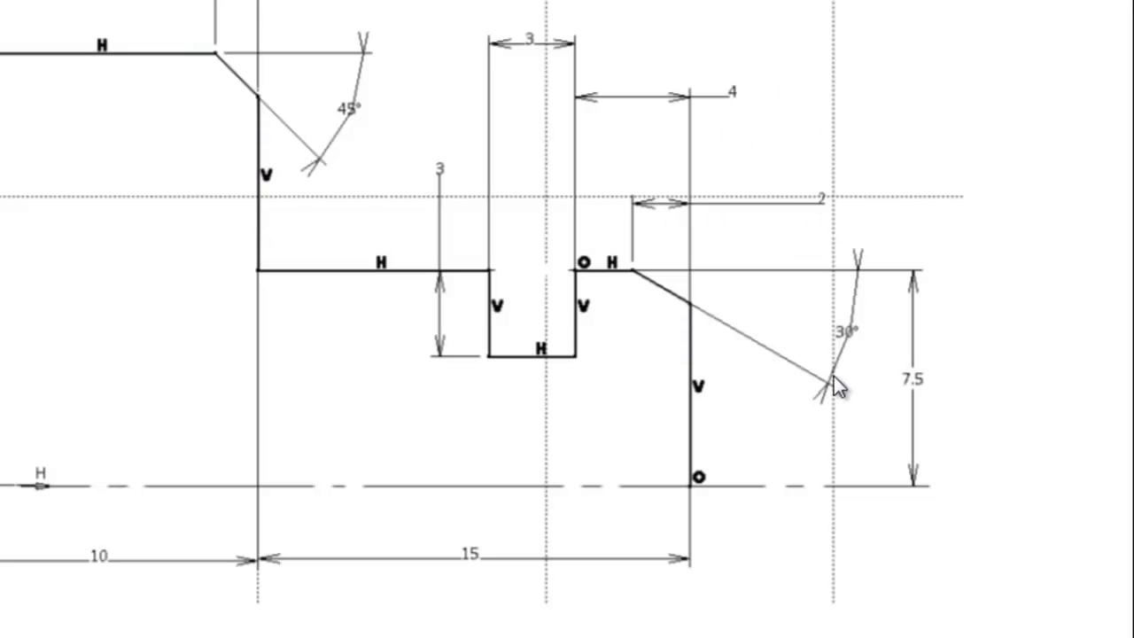
key("alt+Tab")
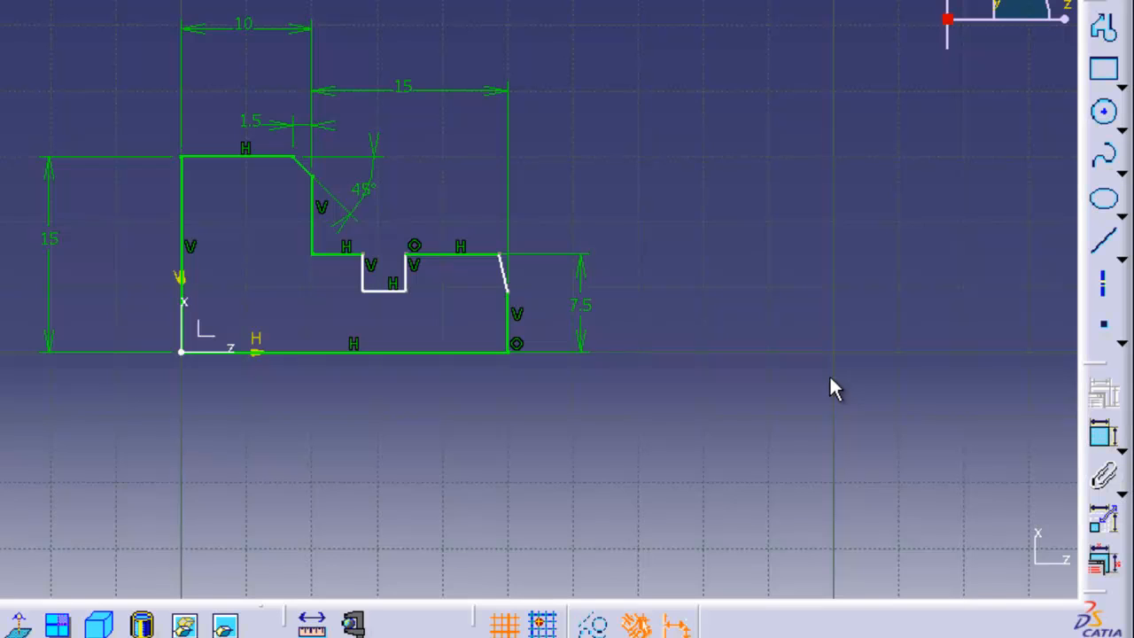
left_click_drag(500, 255, 478, 256)
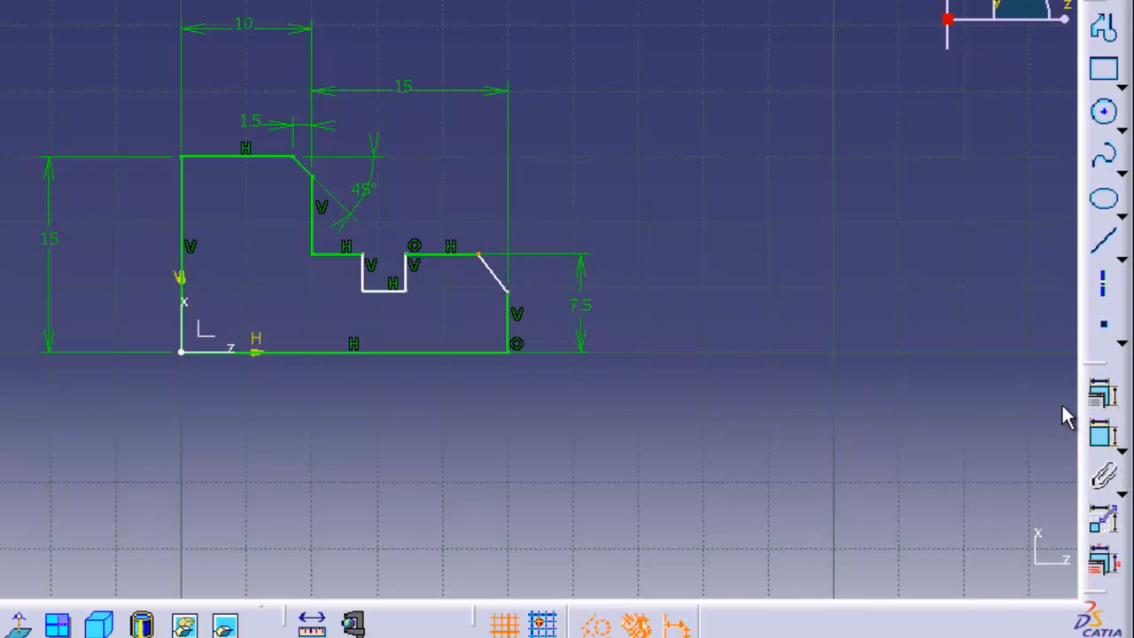
Dimension the end chamfer's length in the horizontal direction, place it above the chamfer, and set it to 2 mm
left_click(1104, 434)
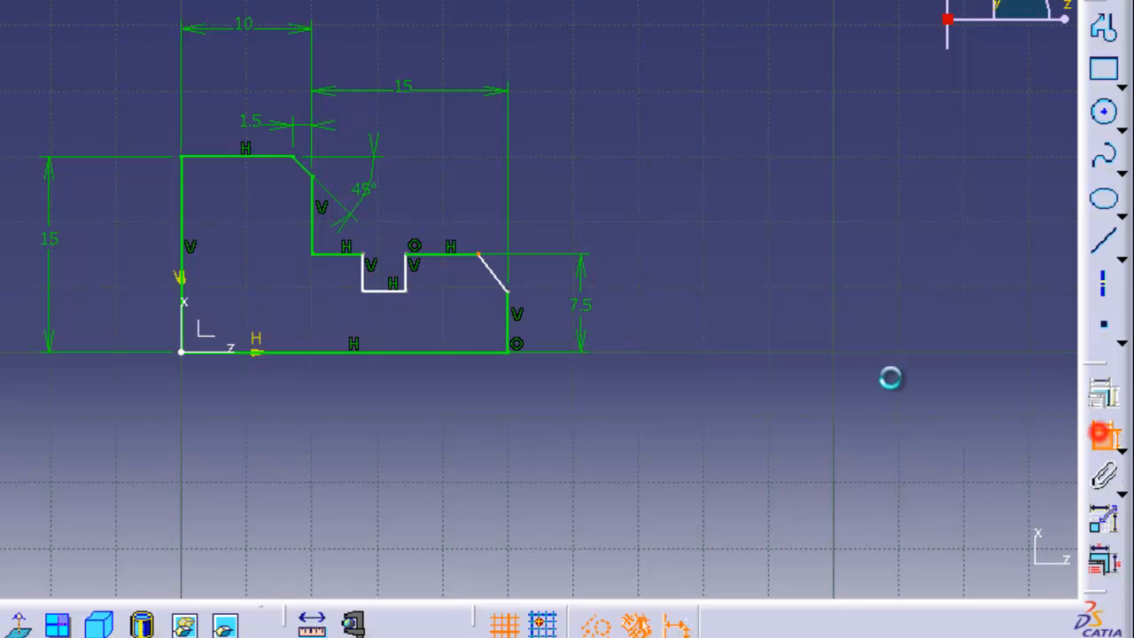
left_click(491, 268)
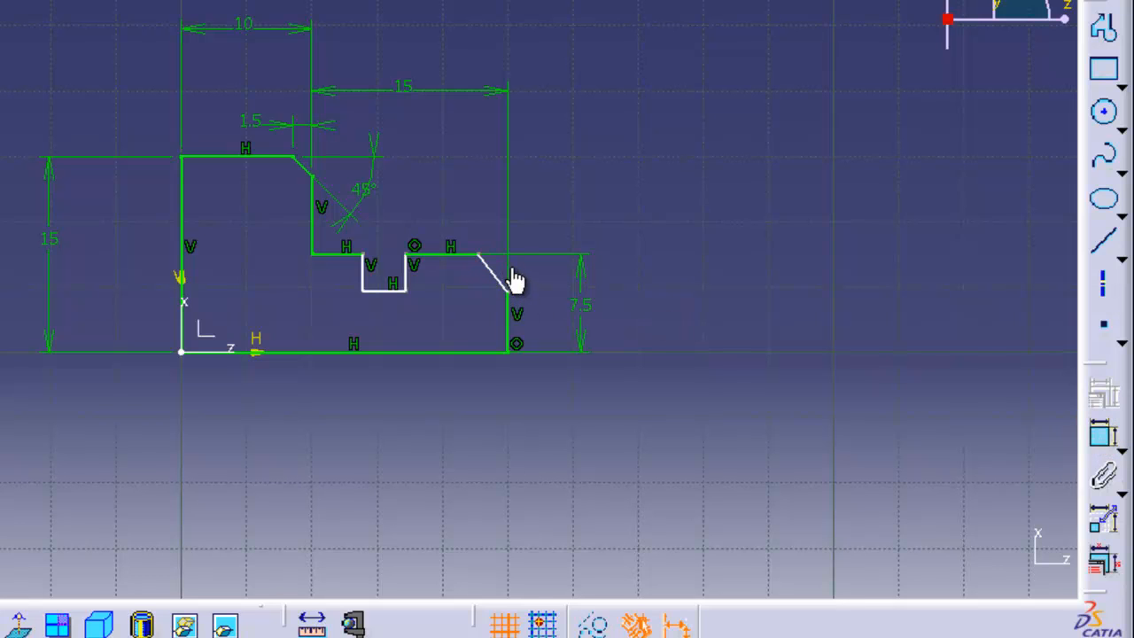
left_click(490, 274)
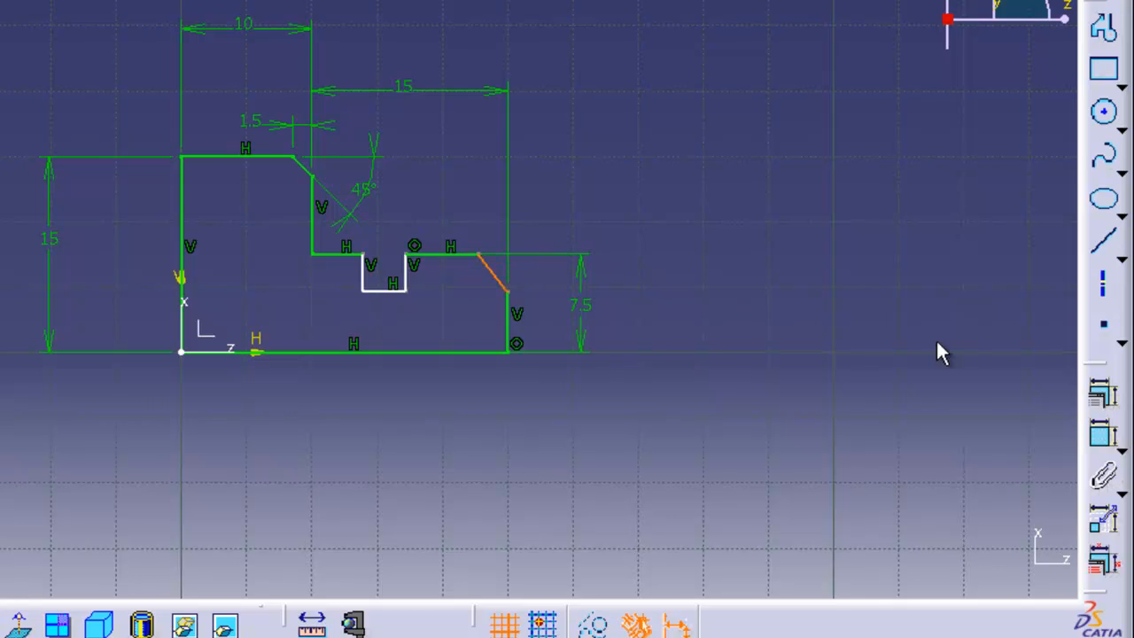
left_click(1098, 434)
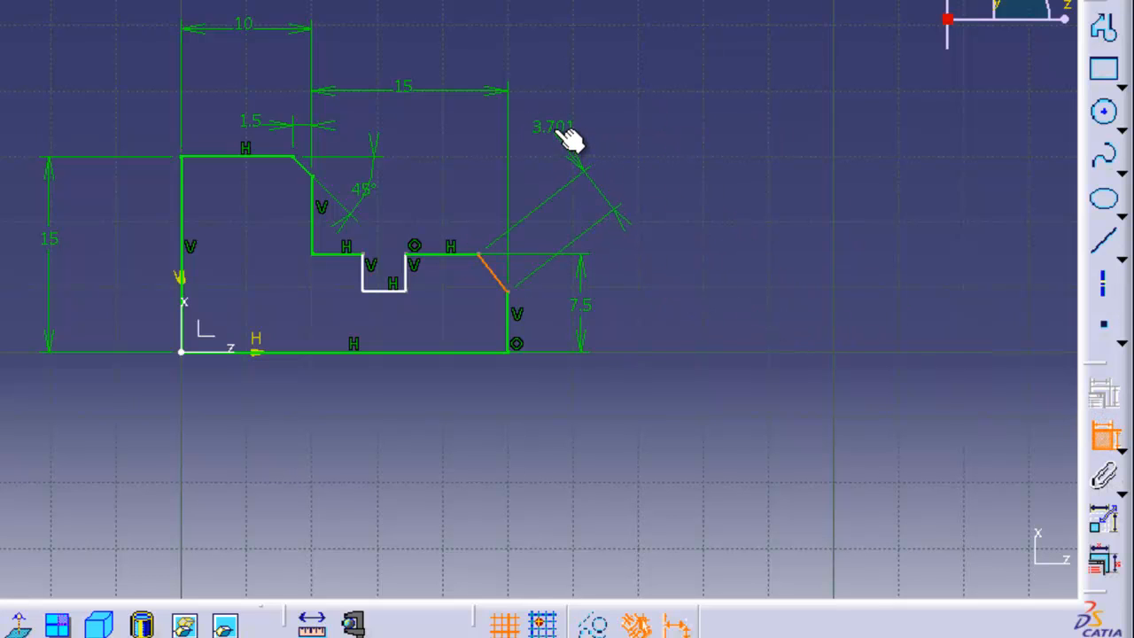
right_click(555, 131)
left_click(616, 200)
left_click(554, 192)
double_click(553, 191)
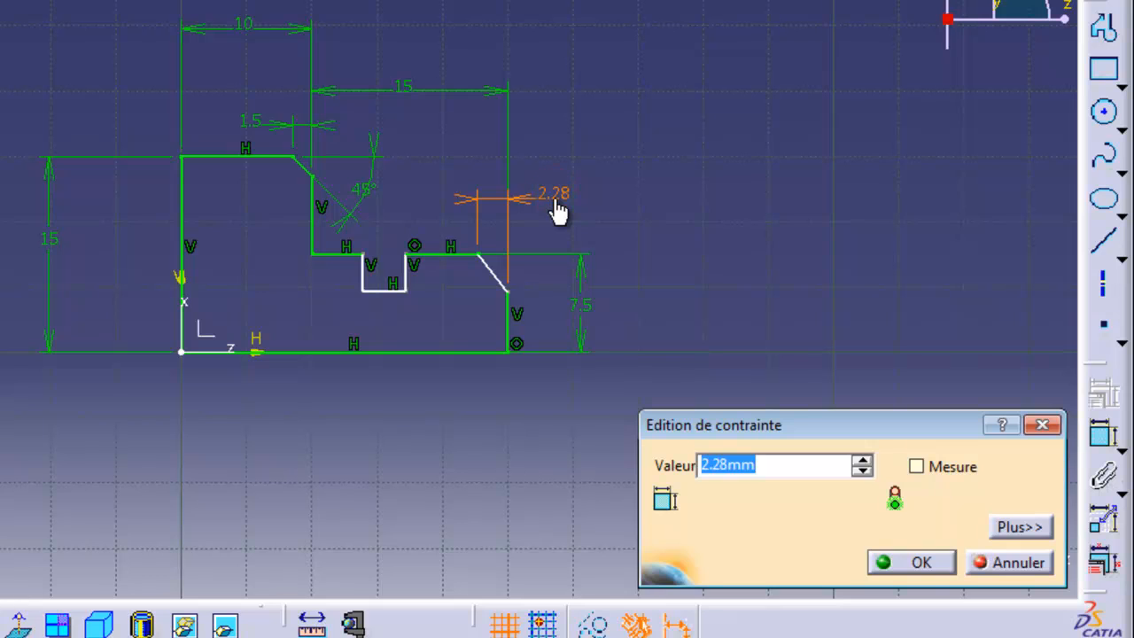
type("2mm")
key("Return")
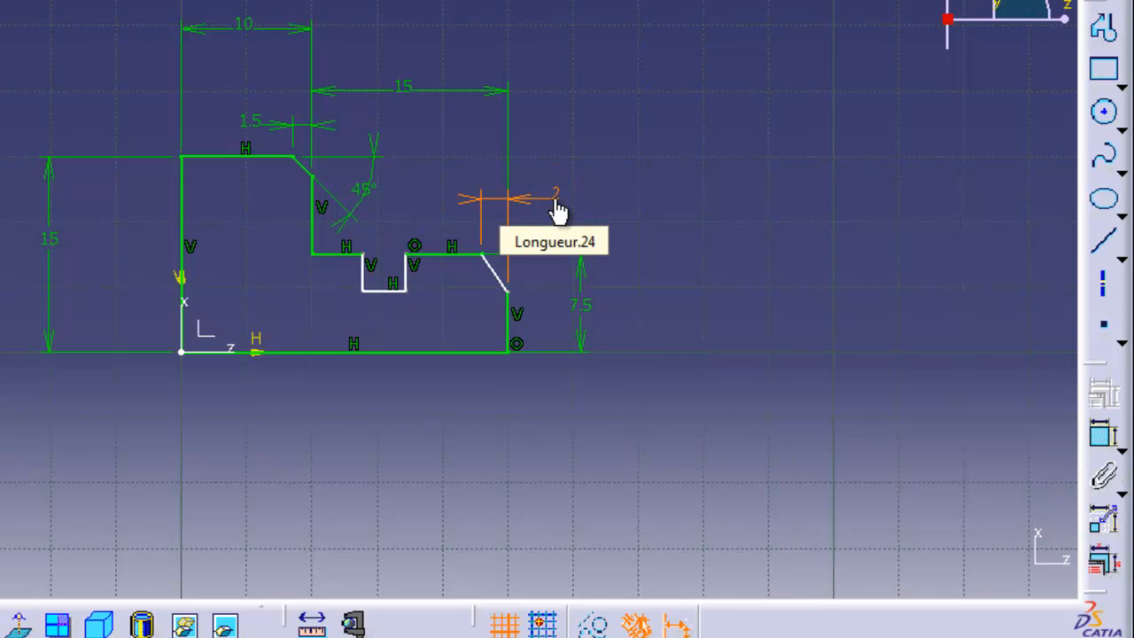
Dimension the angle between the end chamfer and the adjacent horizontal top line and set it to 30°
left_click(1105, 439)
left_click(490, 266)
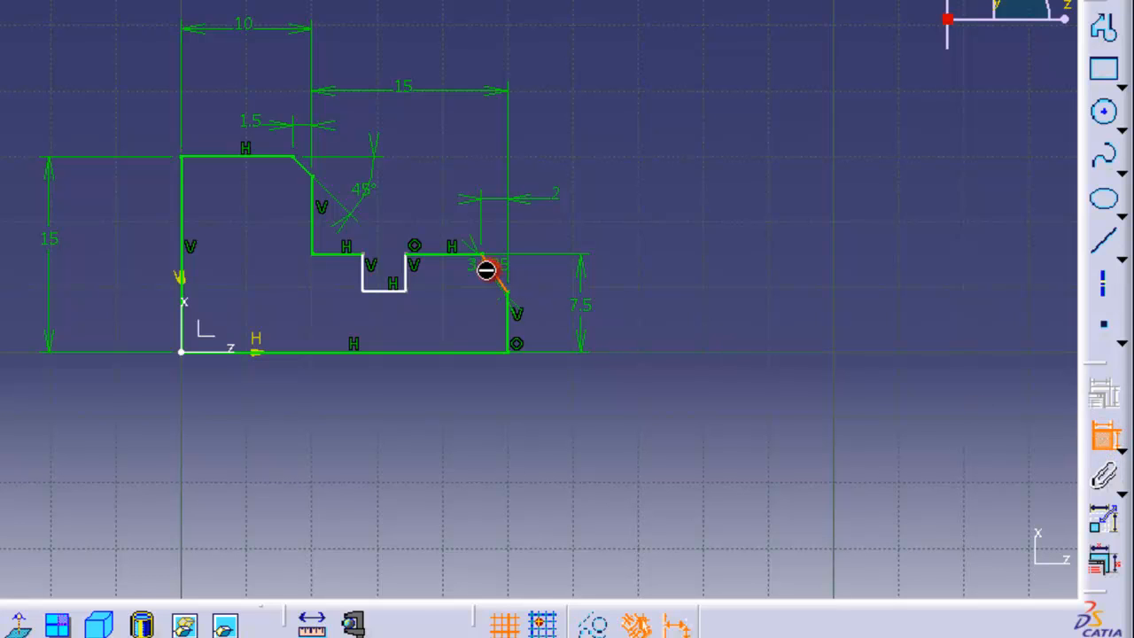
left_click(460, 253)
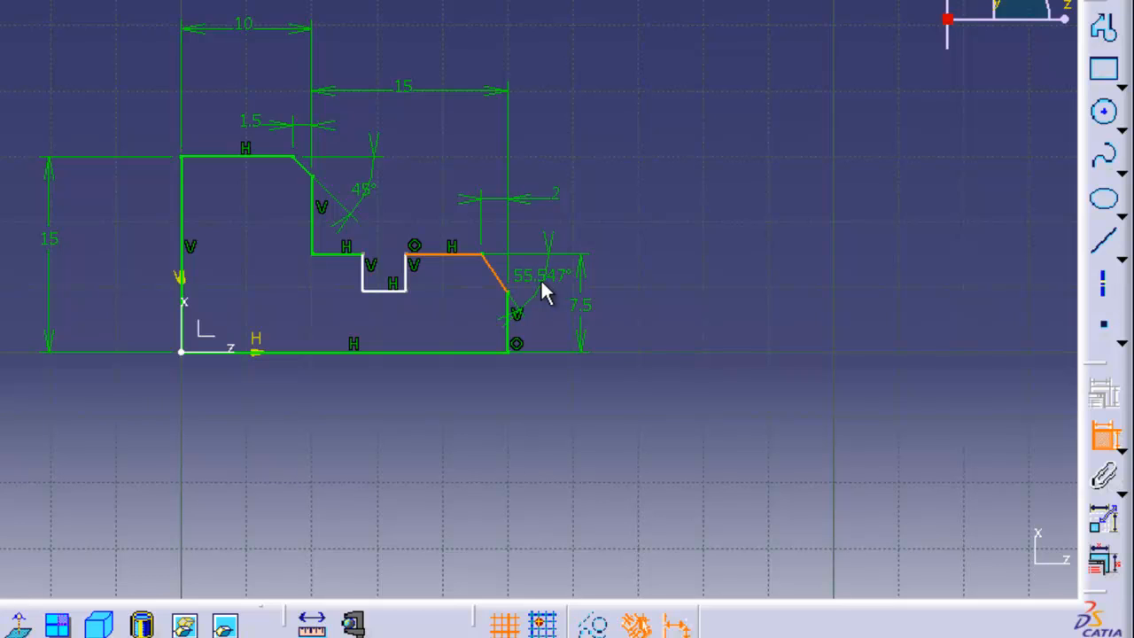
left_click(540, 280)
double_click(528, 275)
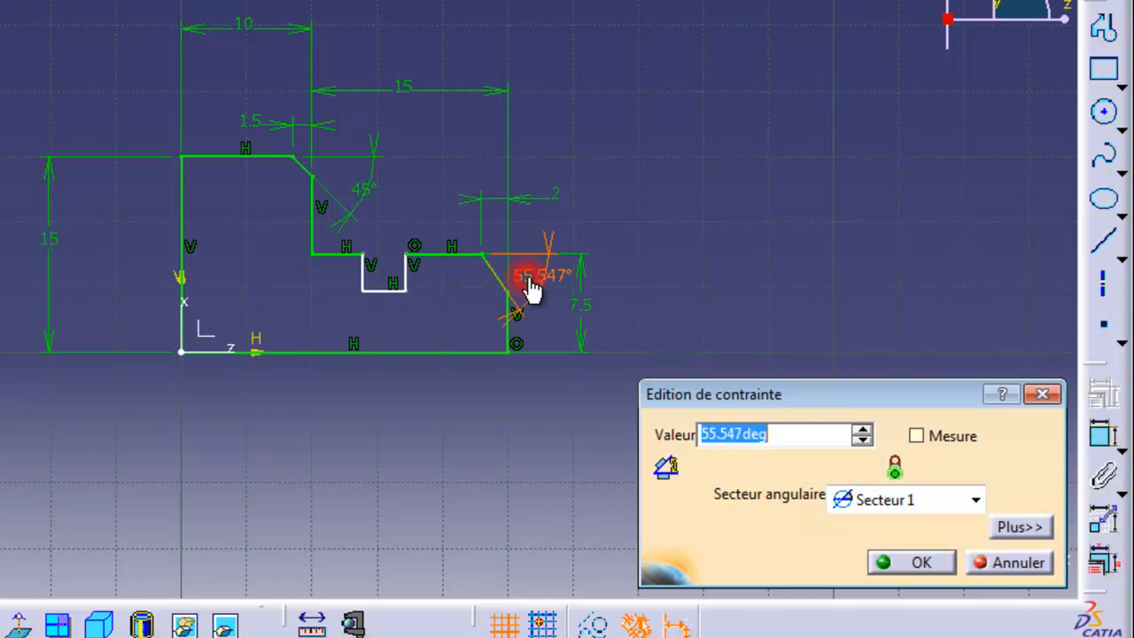
type("30")
key("Return")
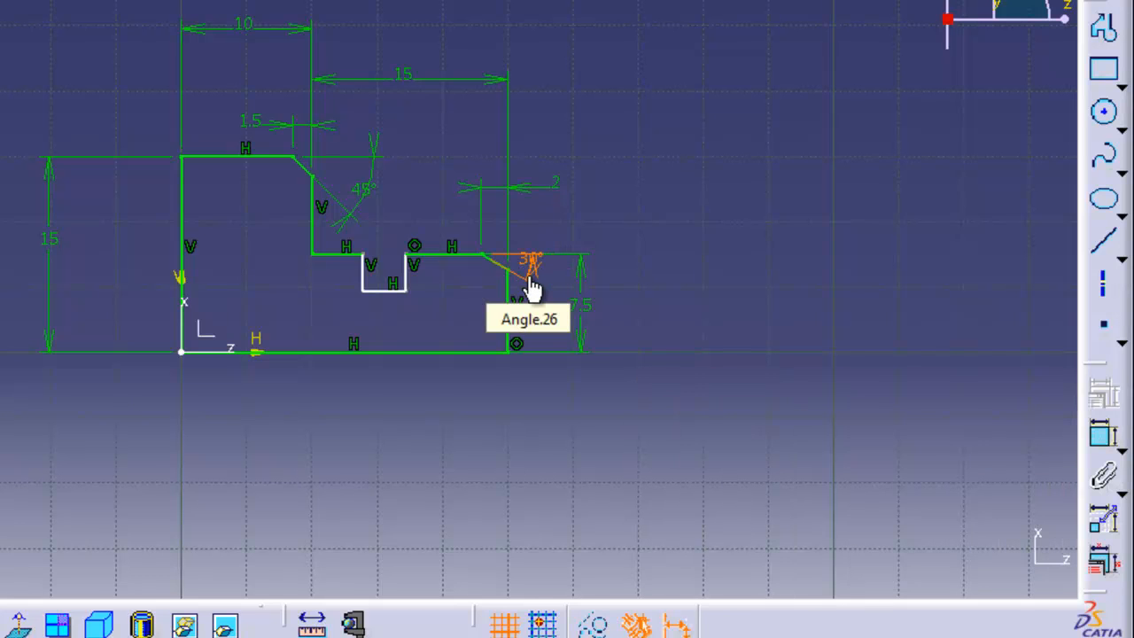
Move the end chamfer's 30° angle dimension outward, clear of the chamfer and the end face
left_click(604, 213)
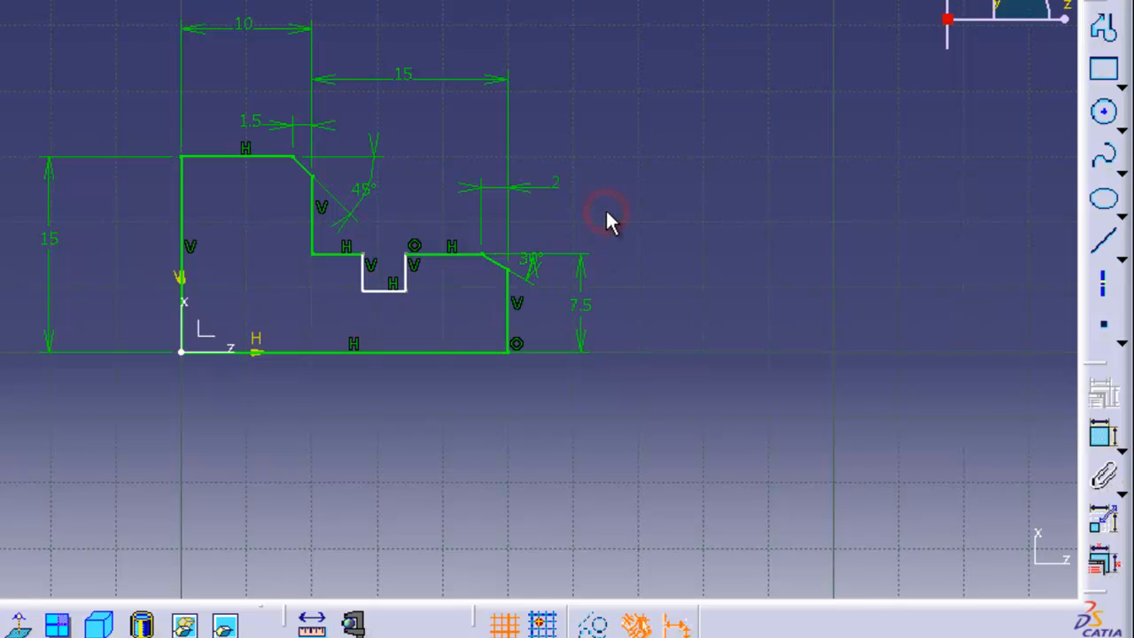
left_click(532, 260)
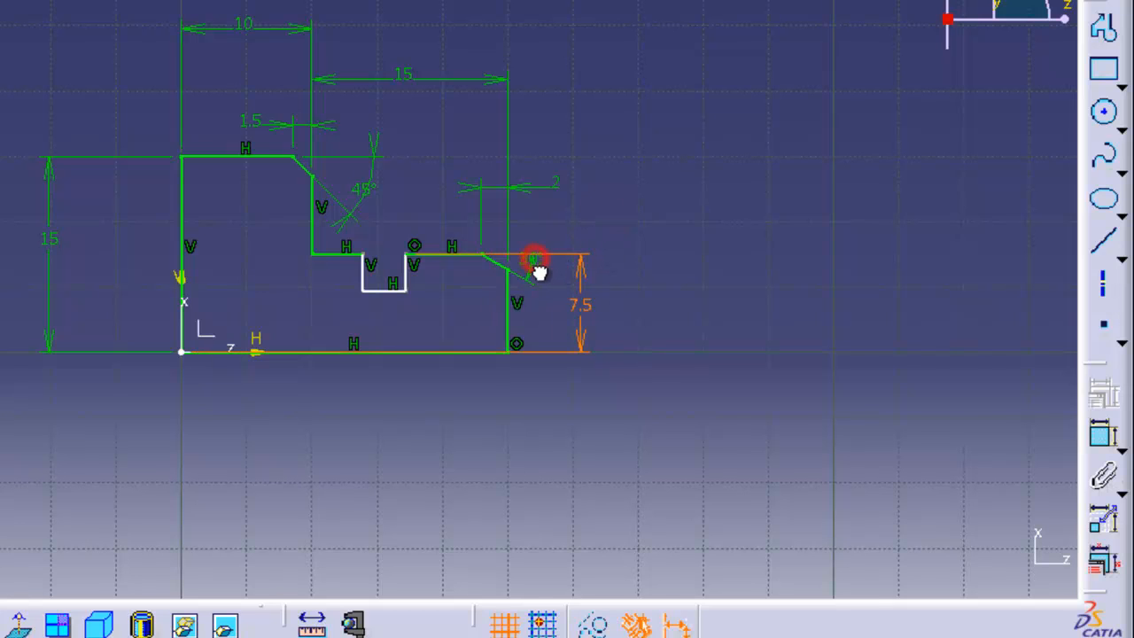
left_click_drag(531, 263, 558, 291)
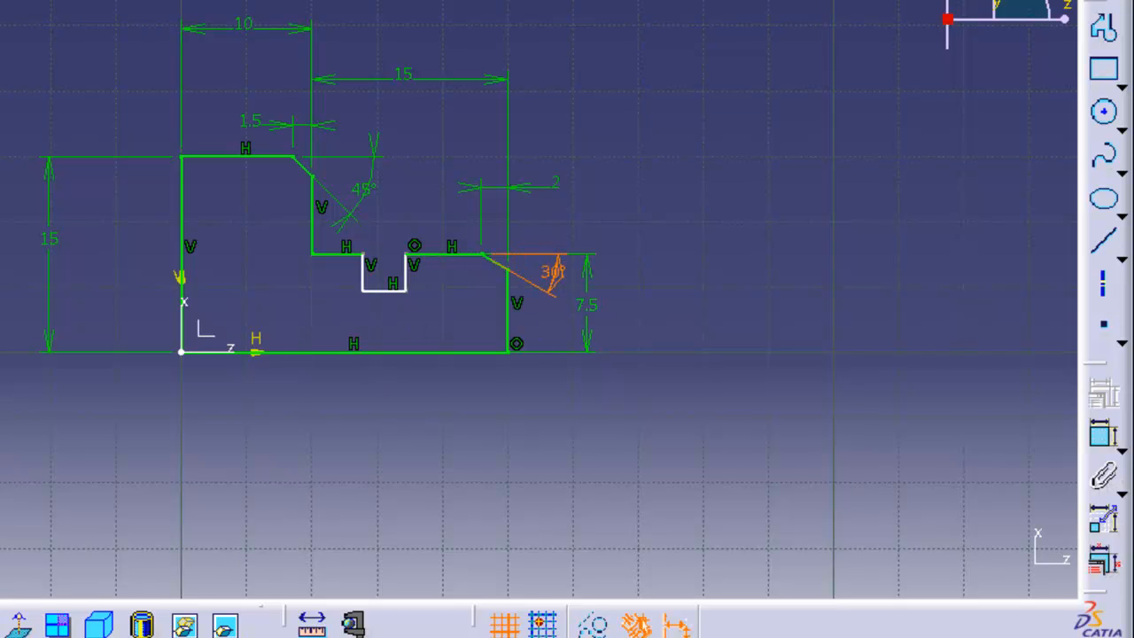
Shift the groove freehand toward the end chamfer, about 3.7 mm wide and 3.1 mm deep, and check its dimensions on the reference drawing
left_click(0, 626)
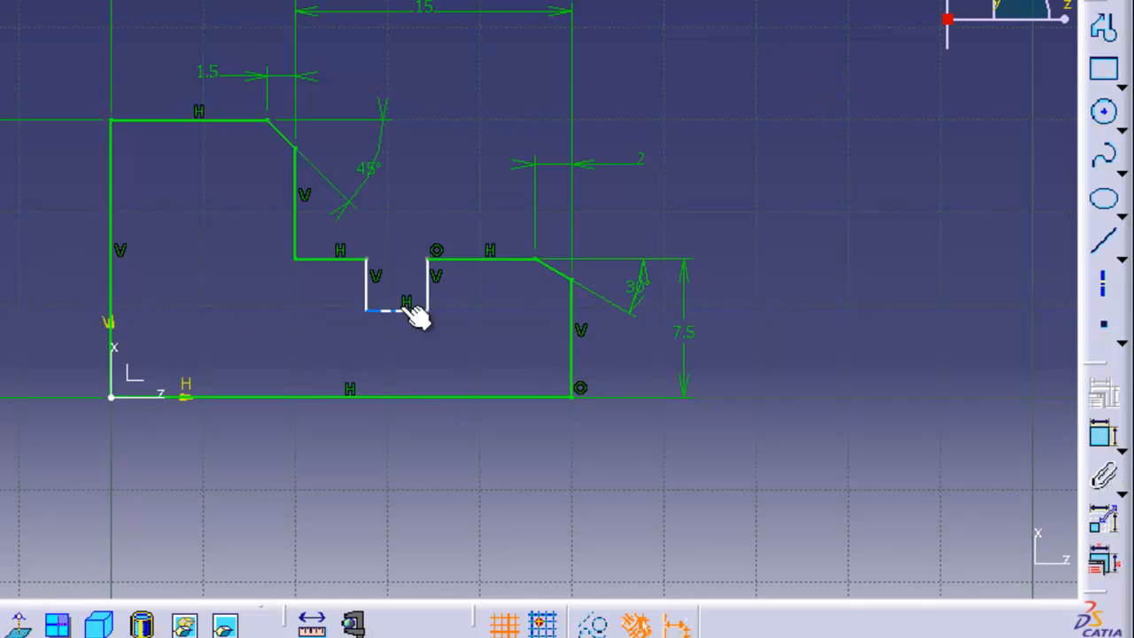
left_click_drag(408, 311, 476, 290)
left_click_drag(363, 292, 407, 293)
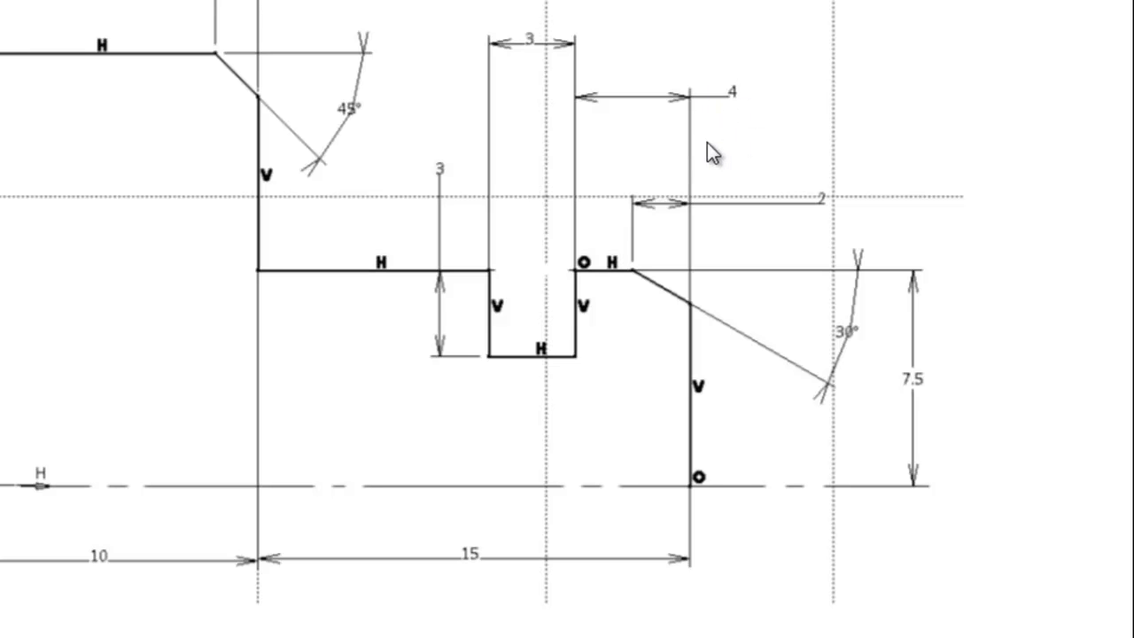
key("alt+Tab")
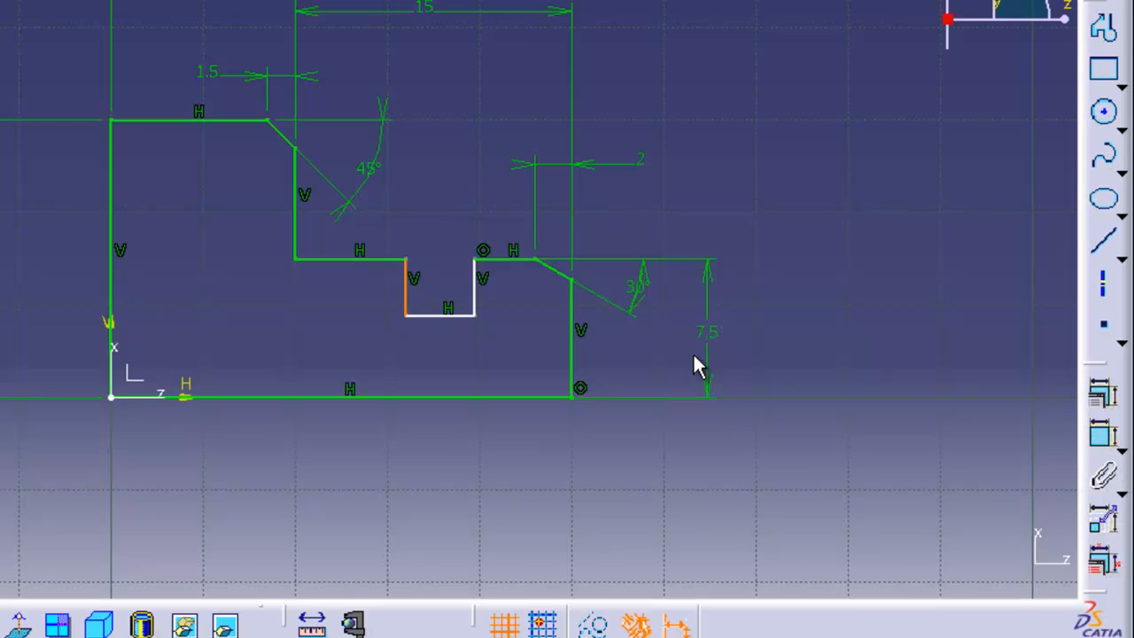
left_click(1103, 436)
left_click(354, 320)
key("Escape")
Dimension the groove's width between its two vertical walls, place it above the groove, and set it to 3 mm
left_click(1102, 438)
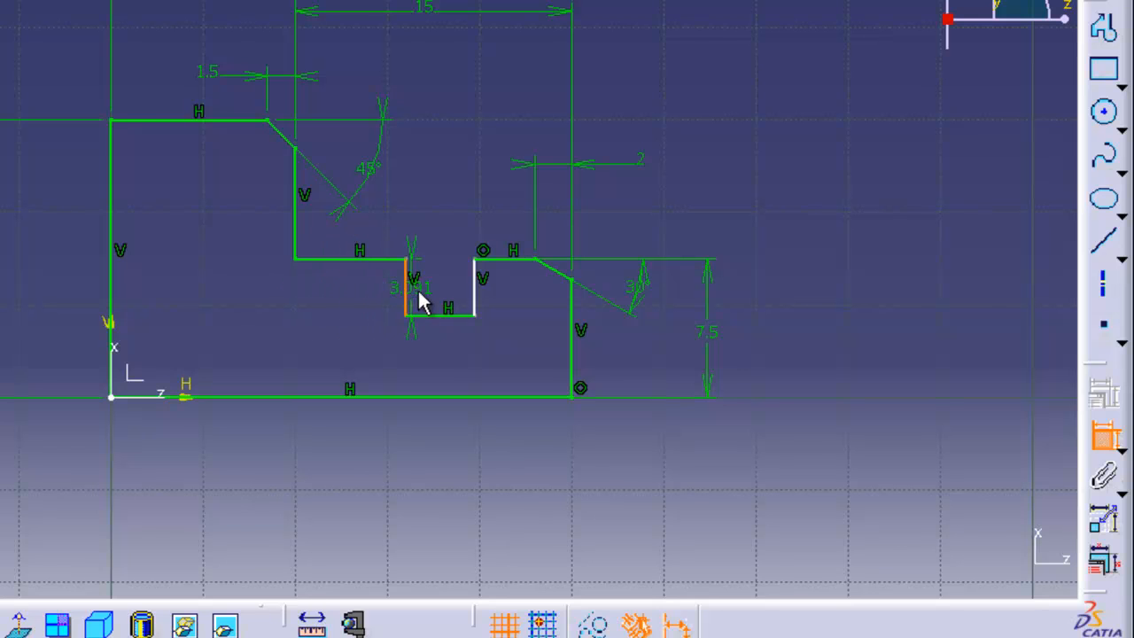
left_click(475, 298)
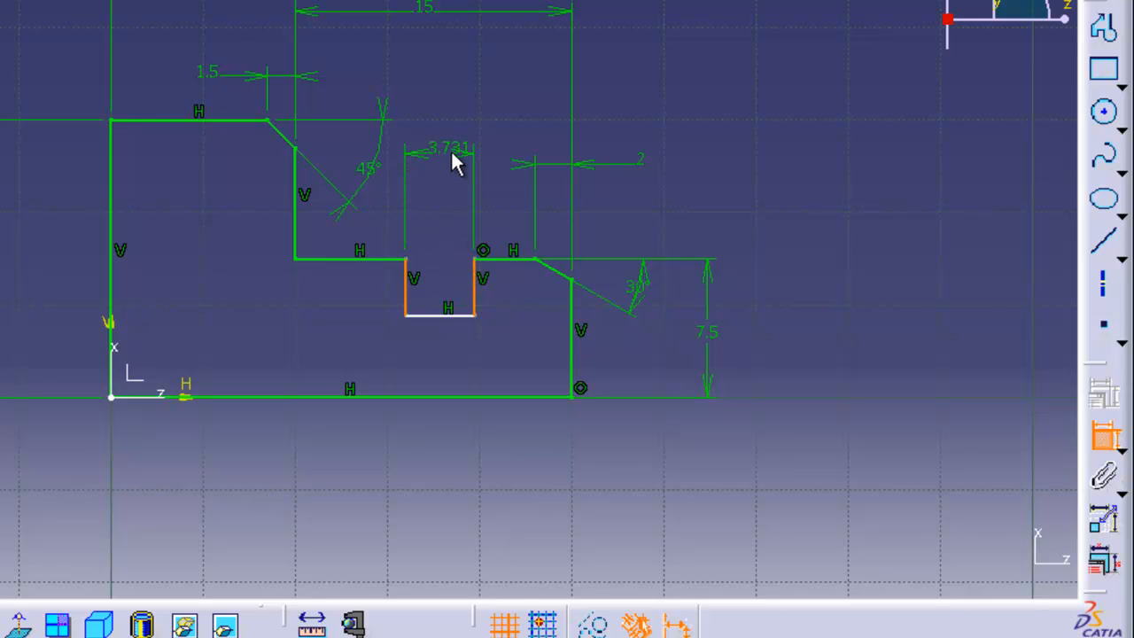
left_click(451, 157)
double_click(448, 152)
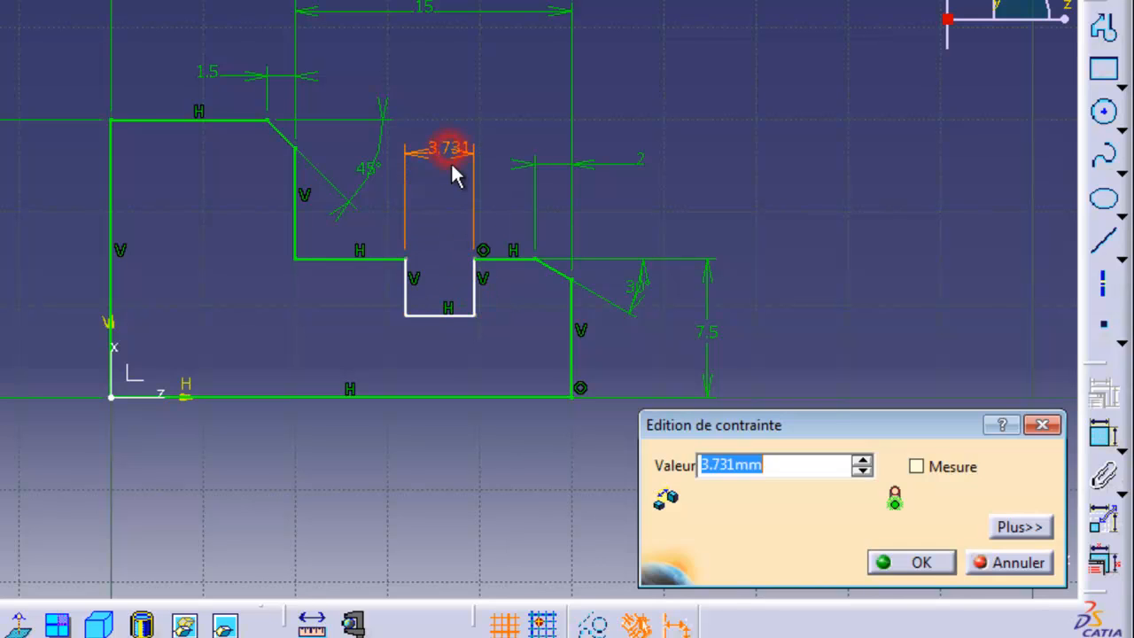
type("3")
key("Return")
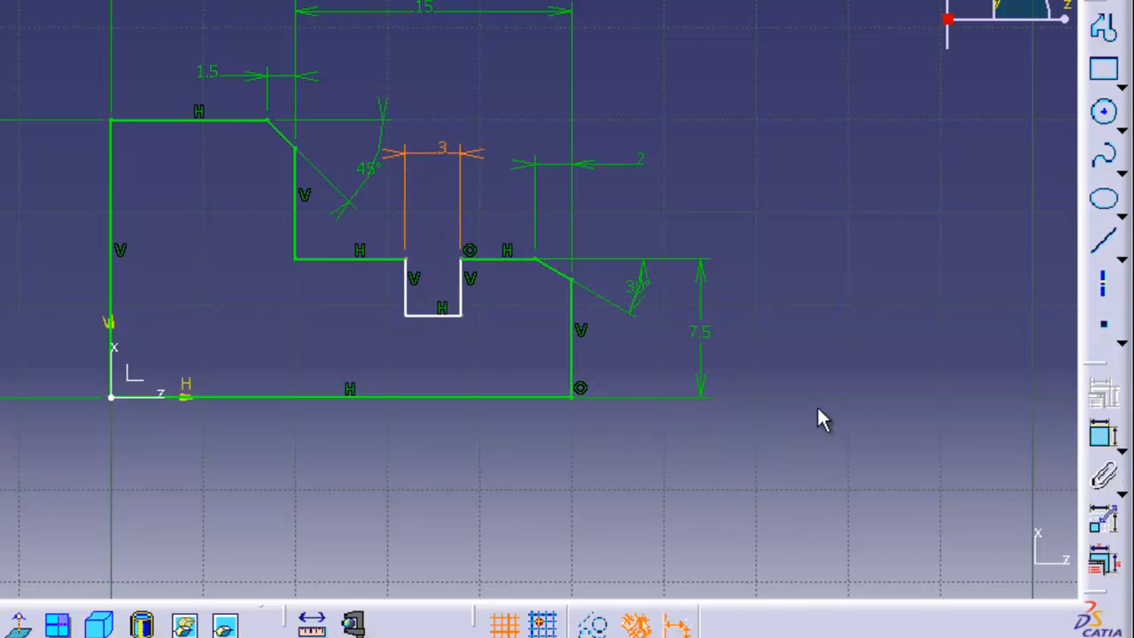
Dimension the length of the groove wall nearest the large shoulder and set the groove depth to 3 mm
left_click(1103, 434)
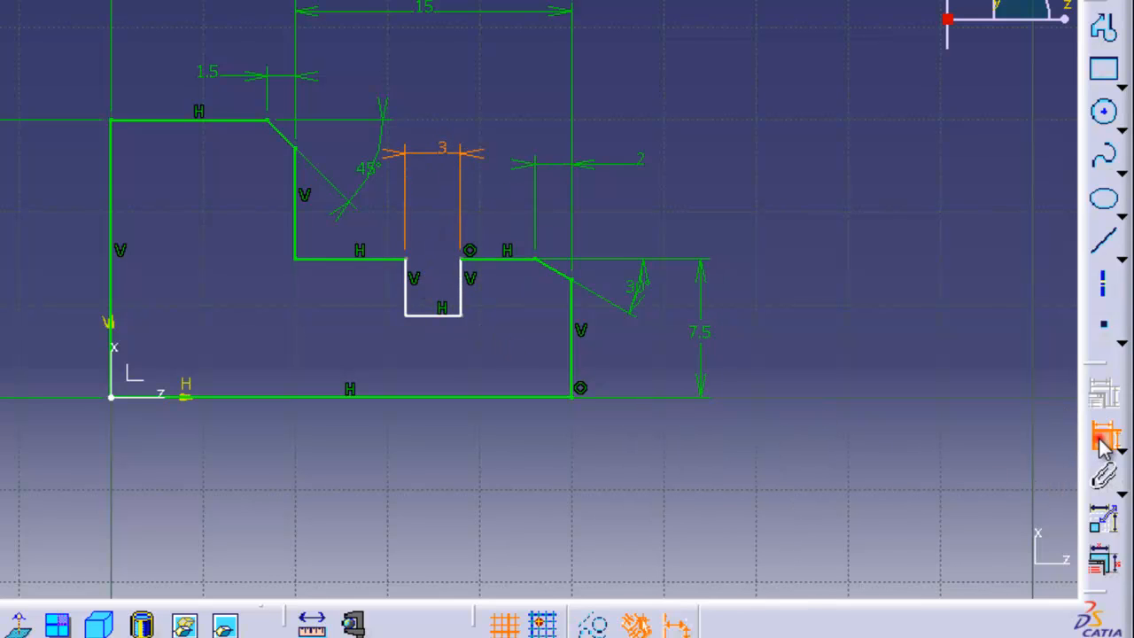
left_click(405, 296)
left_click(372, 292)
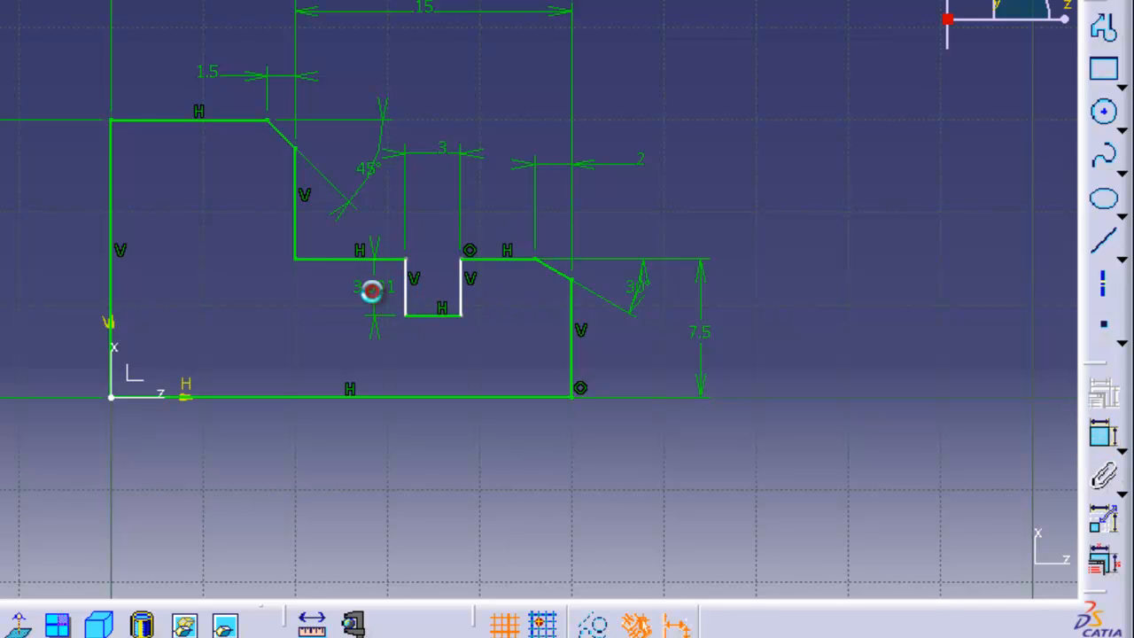
double_click(373, 289)
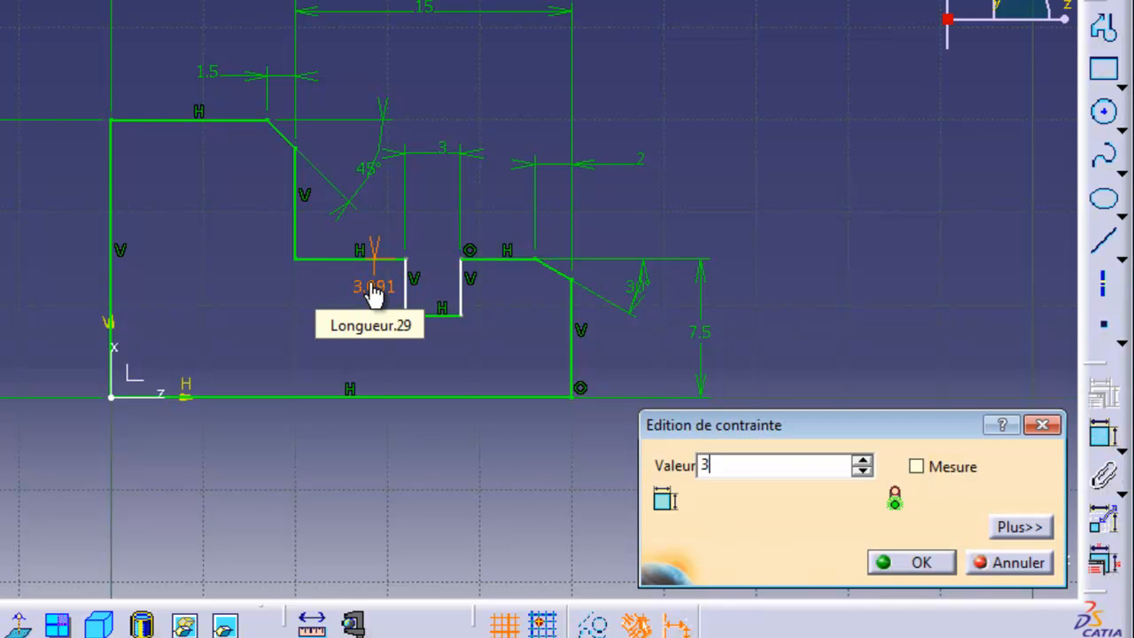
type("3")
key("Return")
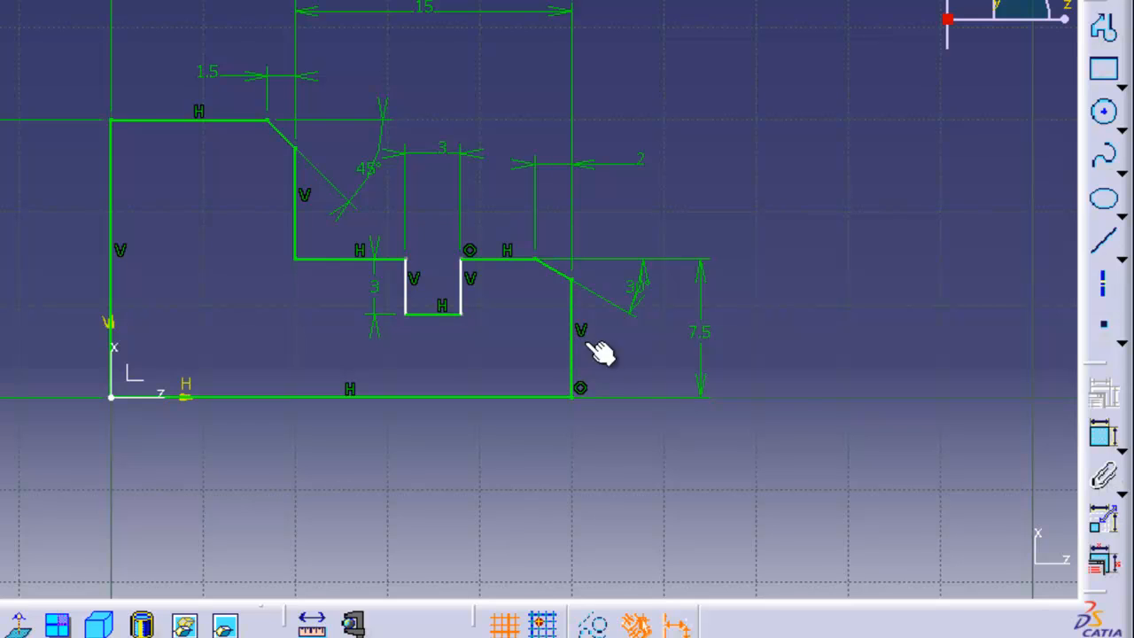
left_click(1103, 434)
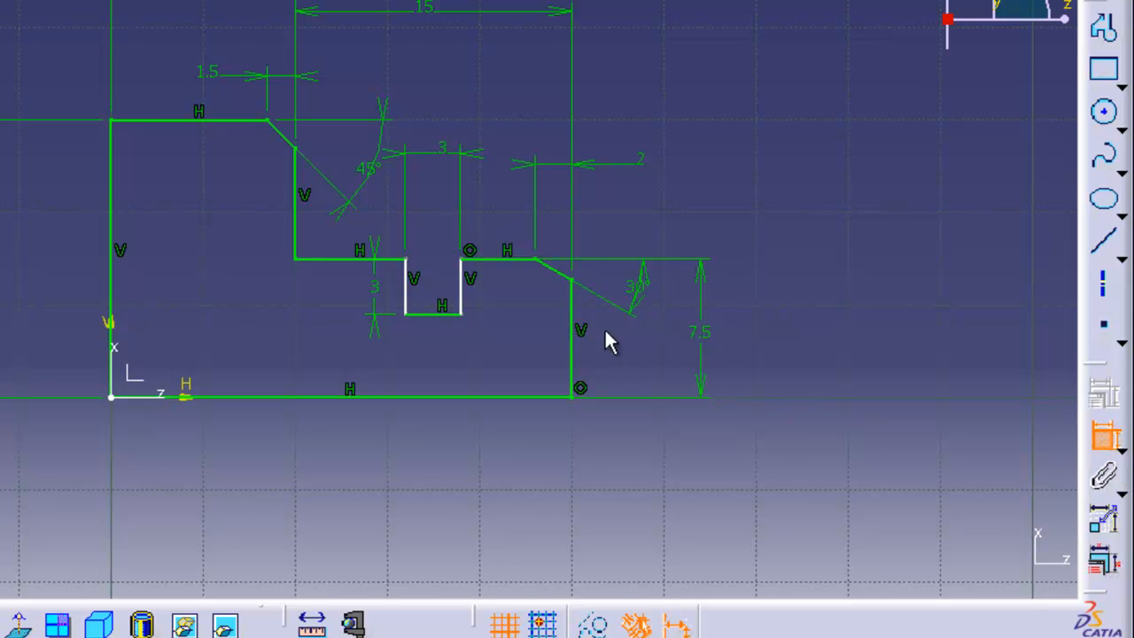
left_click(463, 281)
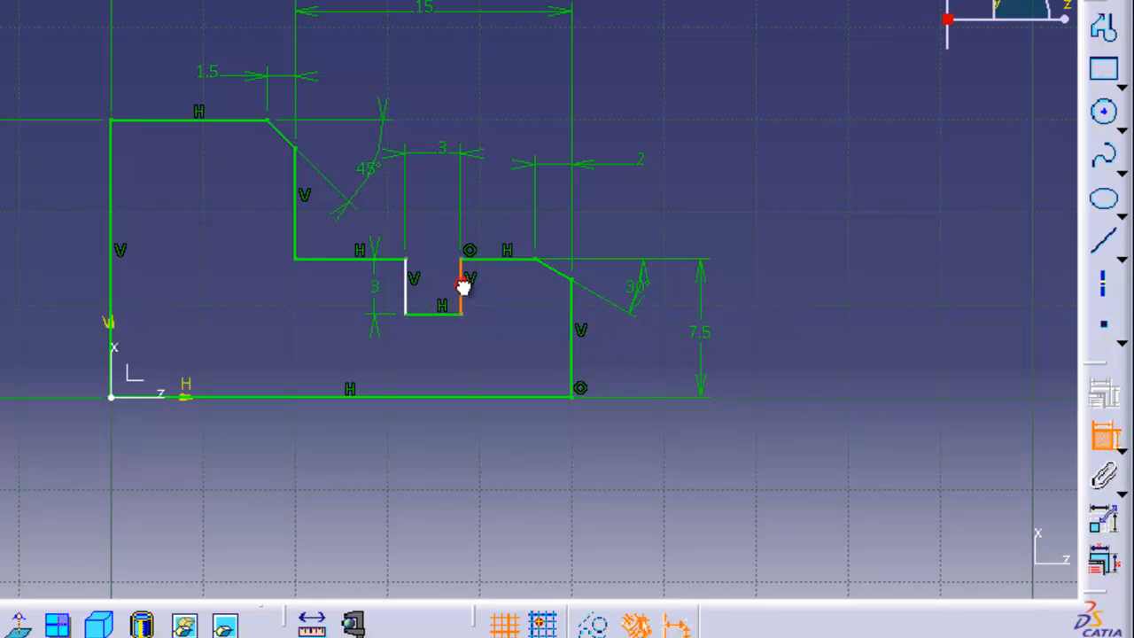
left_click(571, 326)
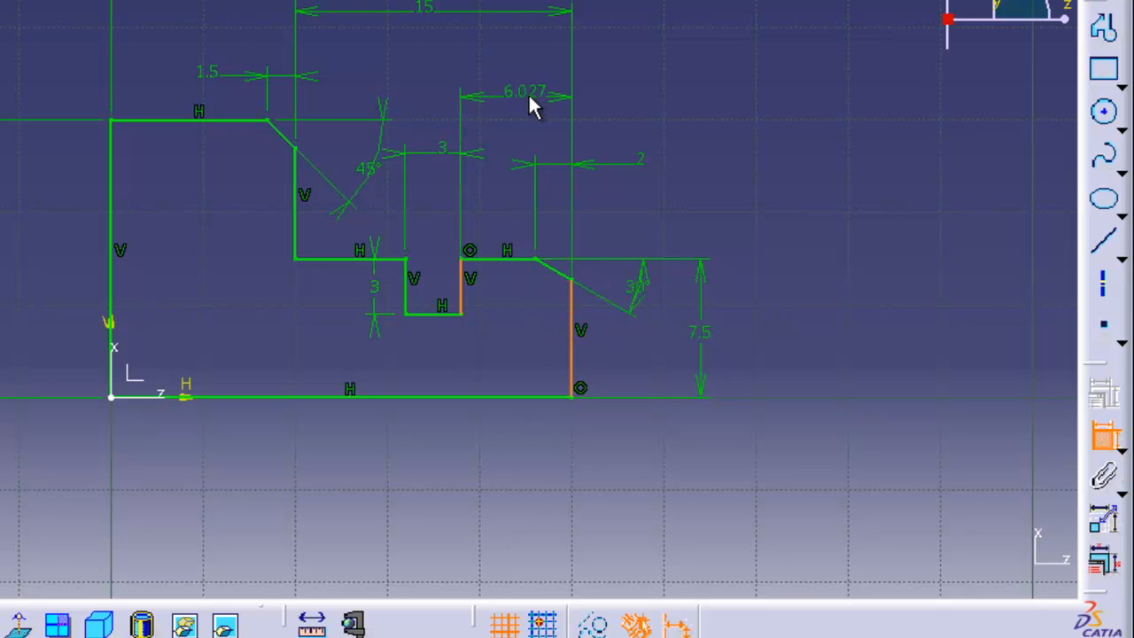
key("Escape")
Dimension the distance between the groove wall nearest the end chamfer and the shaft's end face, and set it to 4 mm
left_click(1103, 434)
left_click(466, 282)
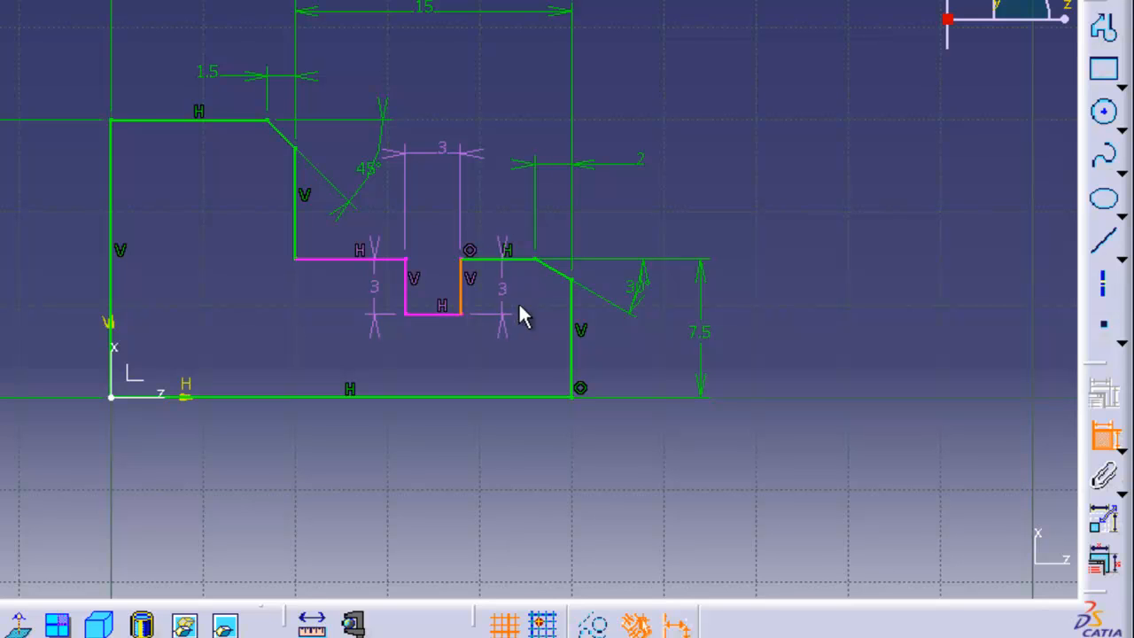
left_click(572, 345)
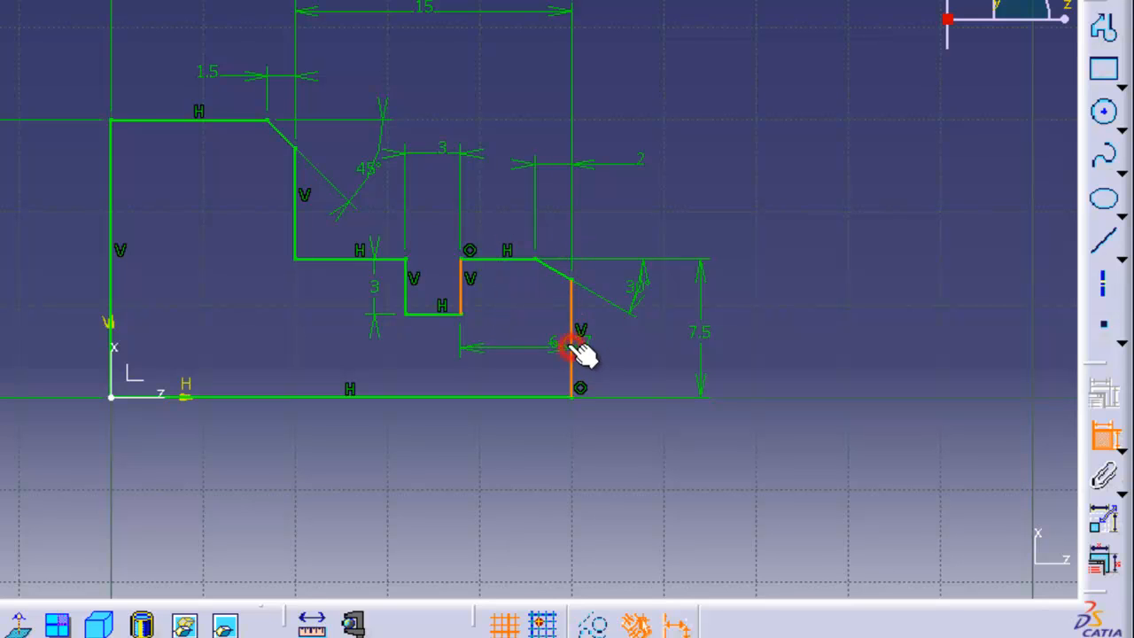
left_click(516, 106)
double_click(509, 99)
type("4")
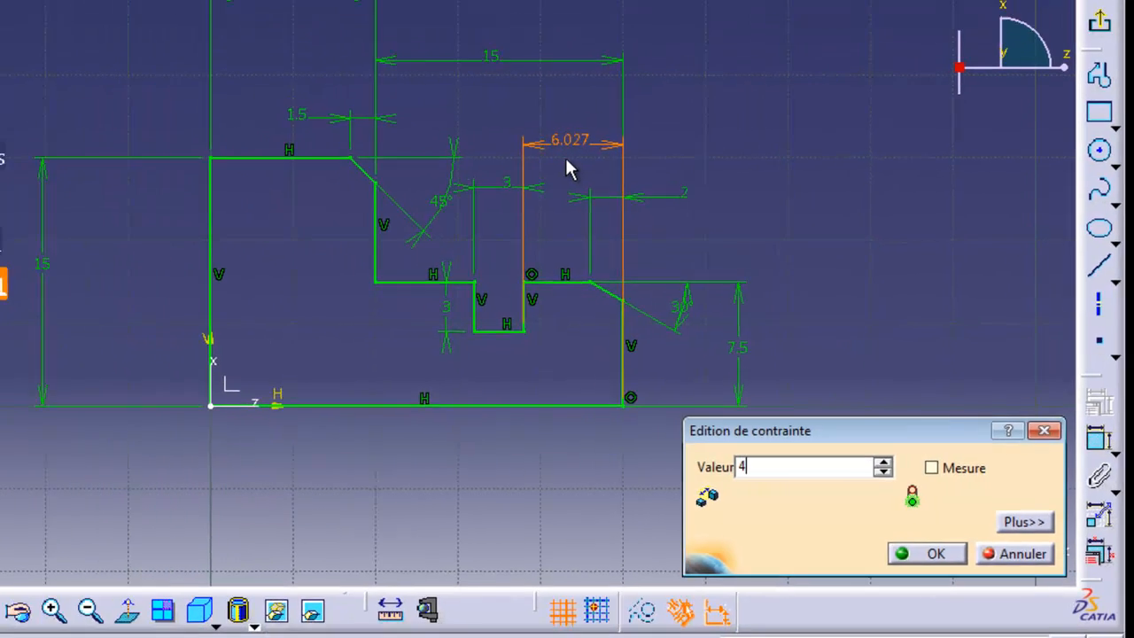
key("Return")
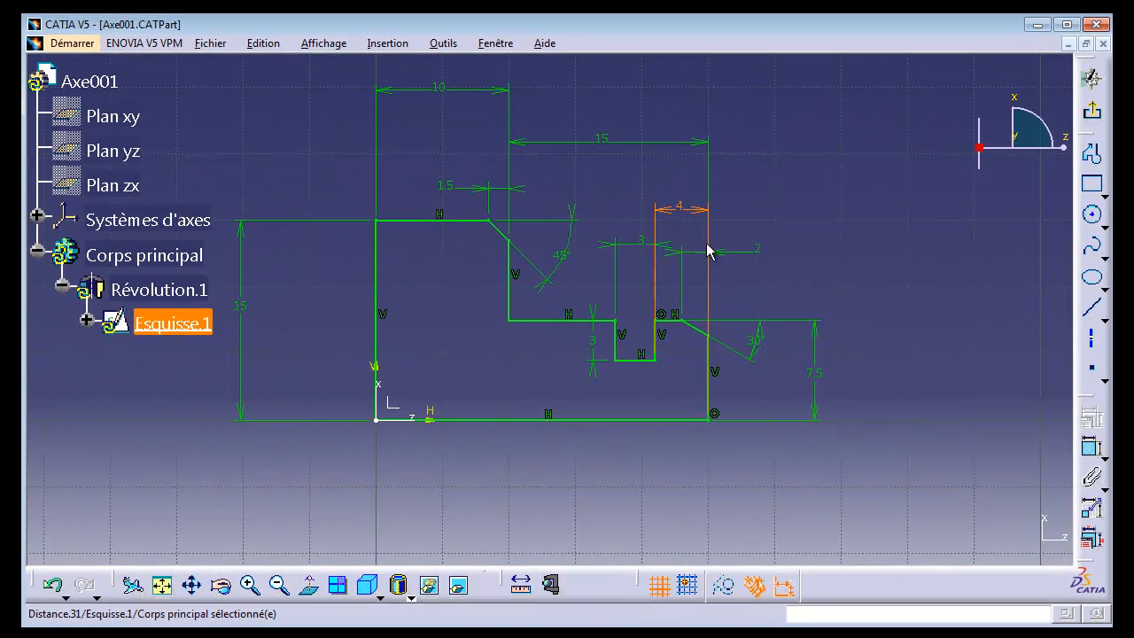
left_click(747, 225)
Exit the finished sketch and update the revolved shaft, switching back to the reference drawing for comparison
left_click(1094, 118)
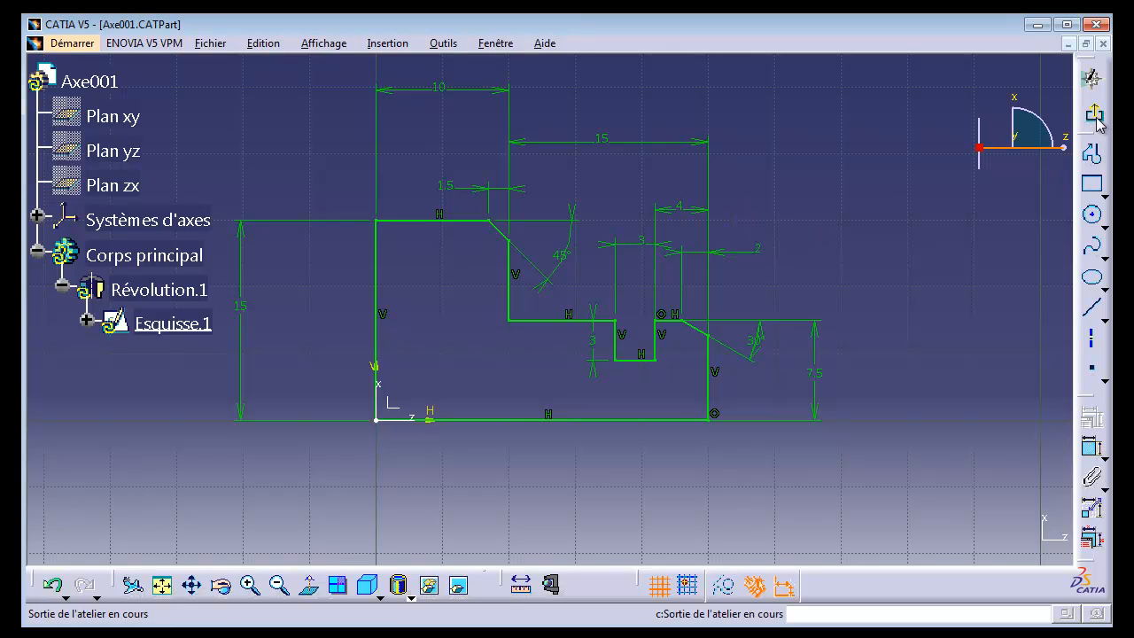
left_click(1095, 117)
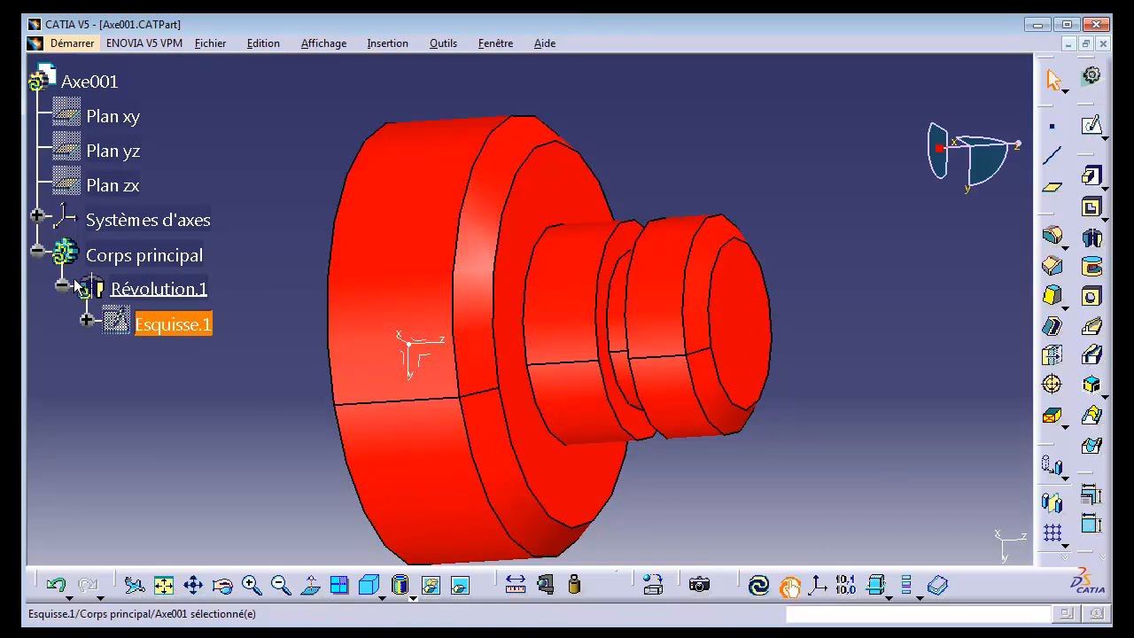
left_click(759, 586)
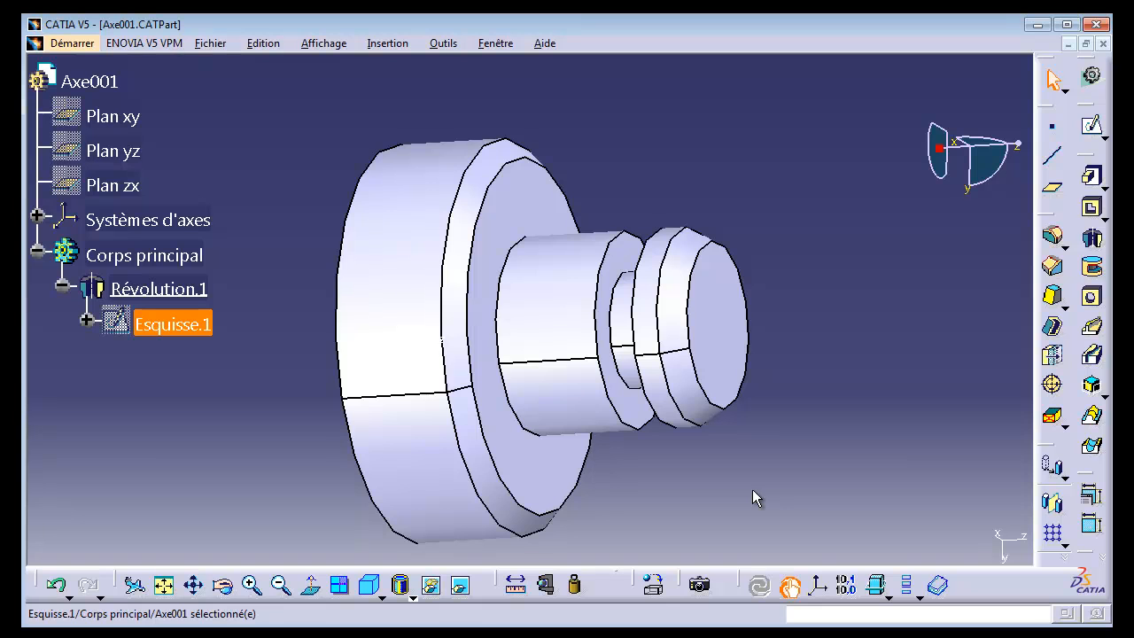
key("alt+Tab")
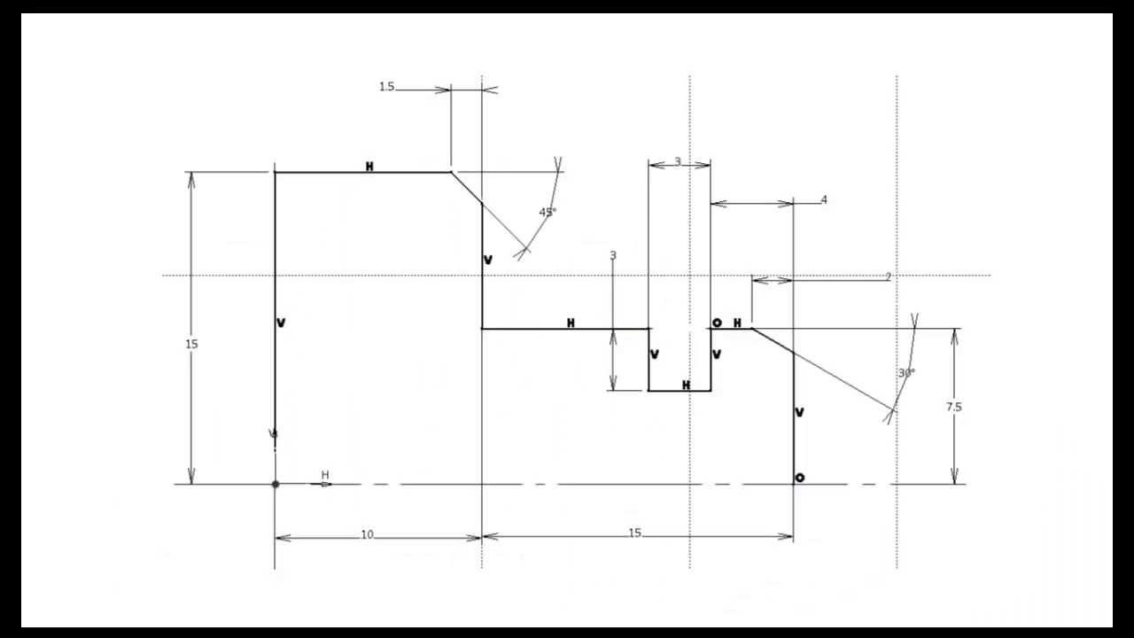
Switch back to CATIA and save the part as Axe001.CATPart in the Des-Catia\exo folder, overwriting the existing file
key("alt+Tab")
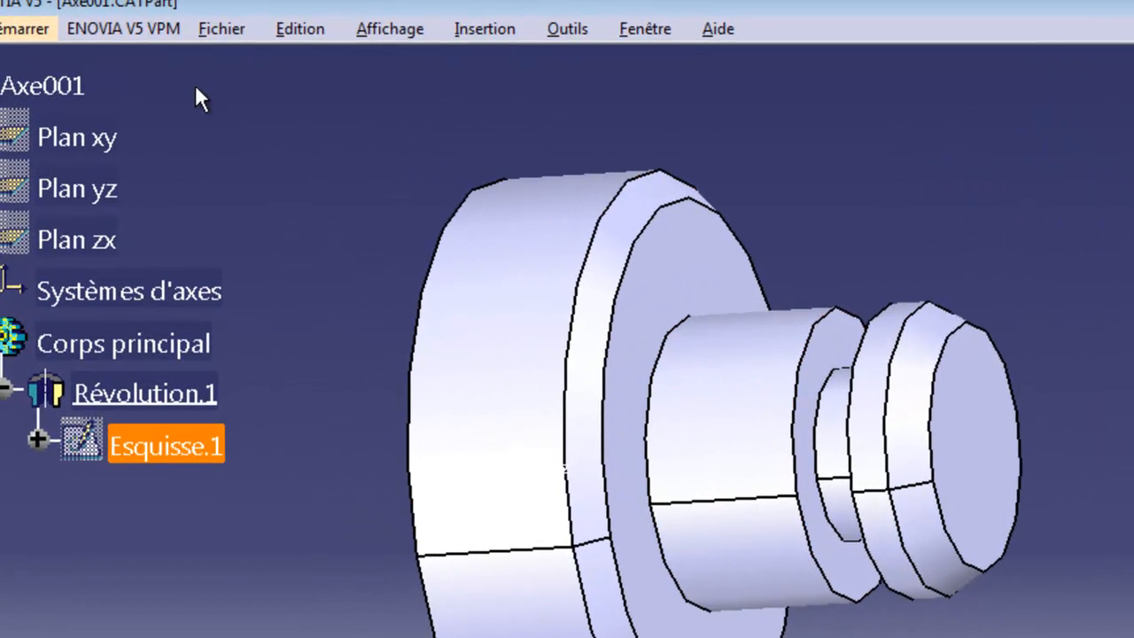
left_click(232, 31)
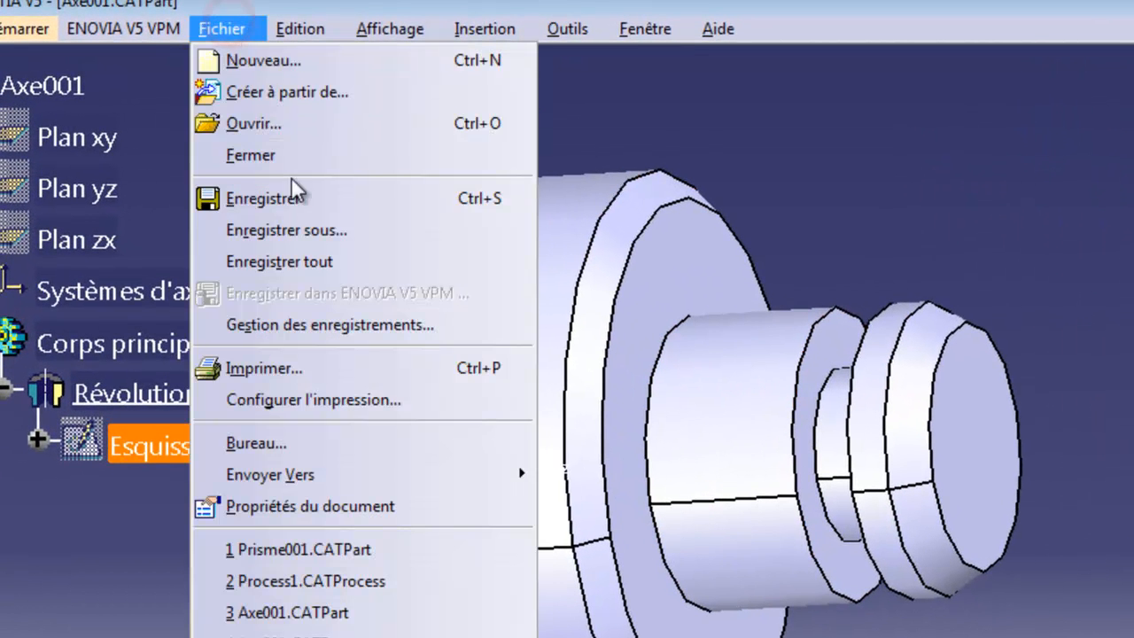
left_click(303, 230)
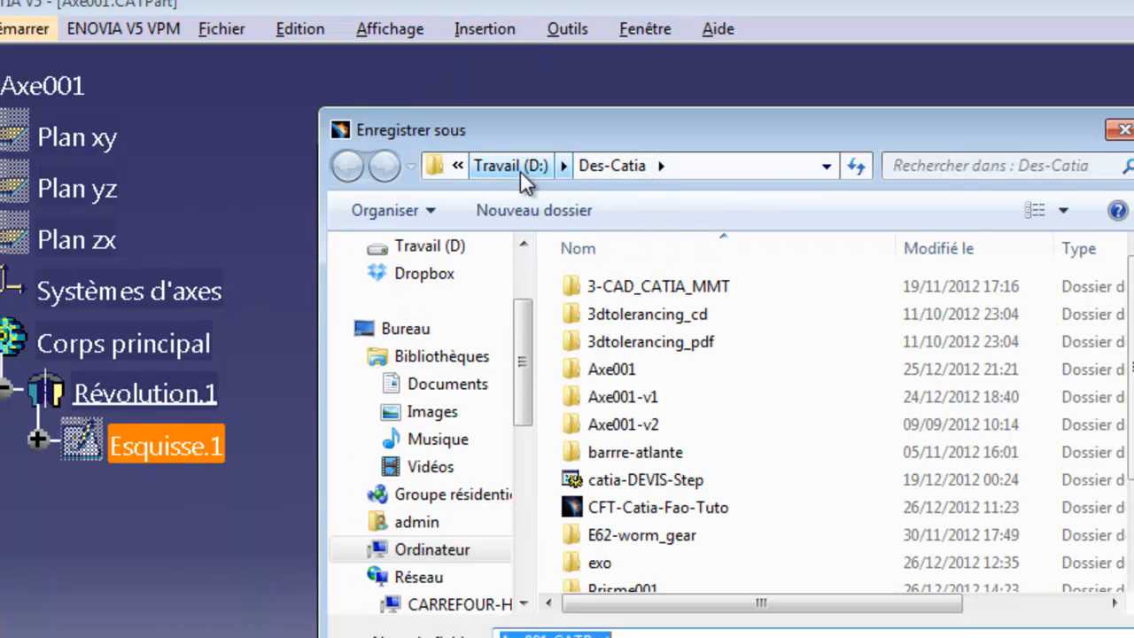
left_click(598, 561)
double_click(598, 561)
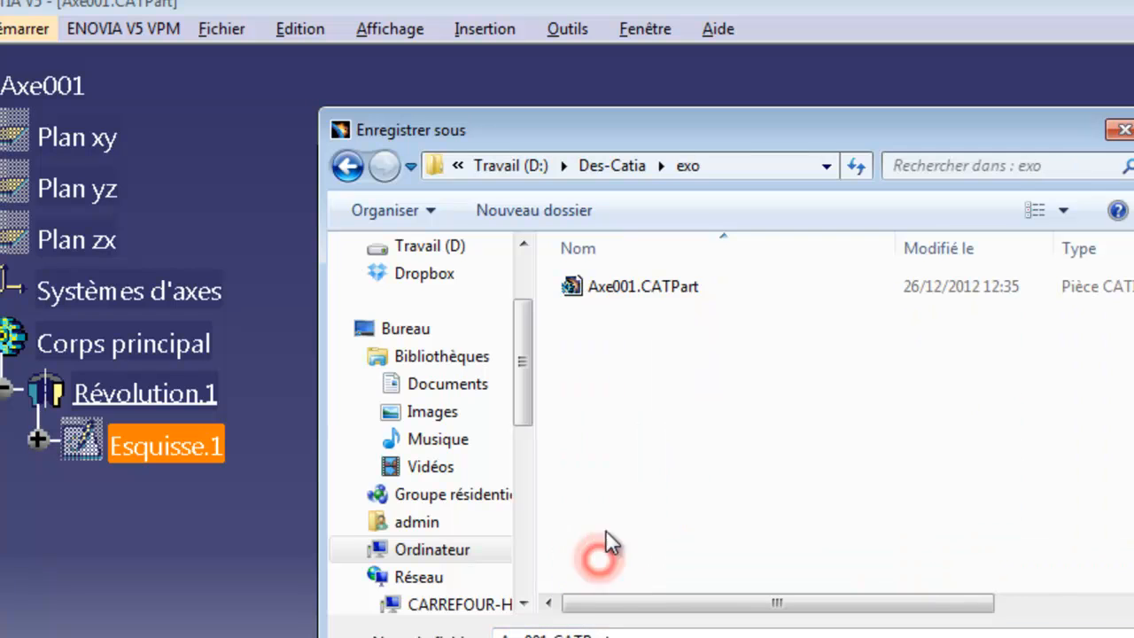
left_click(614, 287)
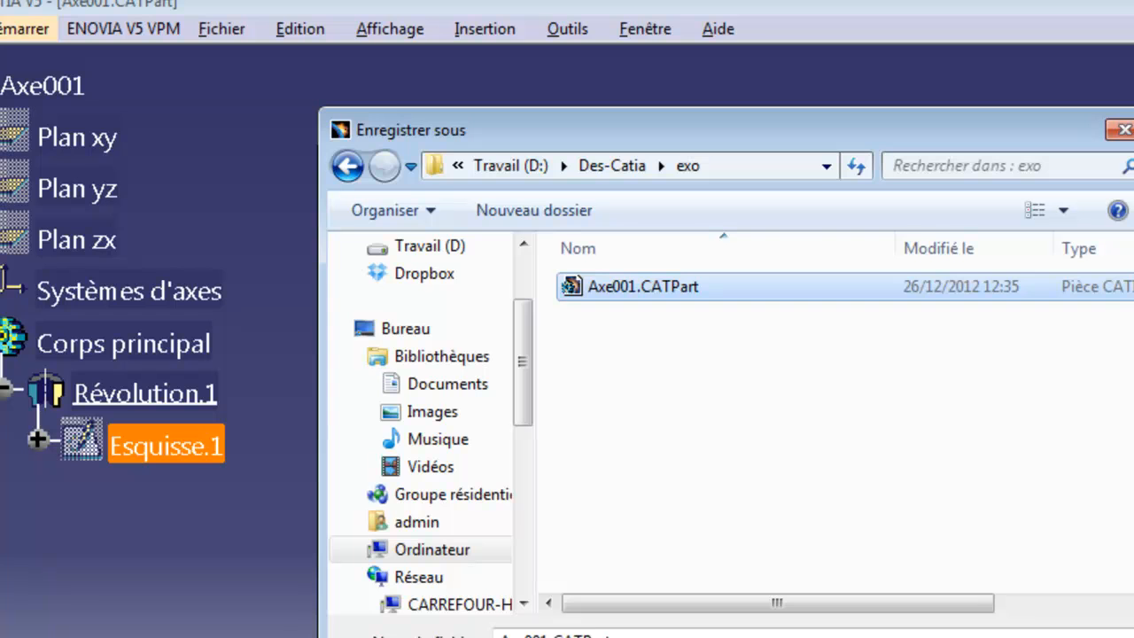
key("Return")
left_click(800, 478)
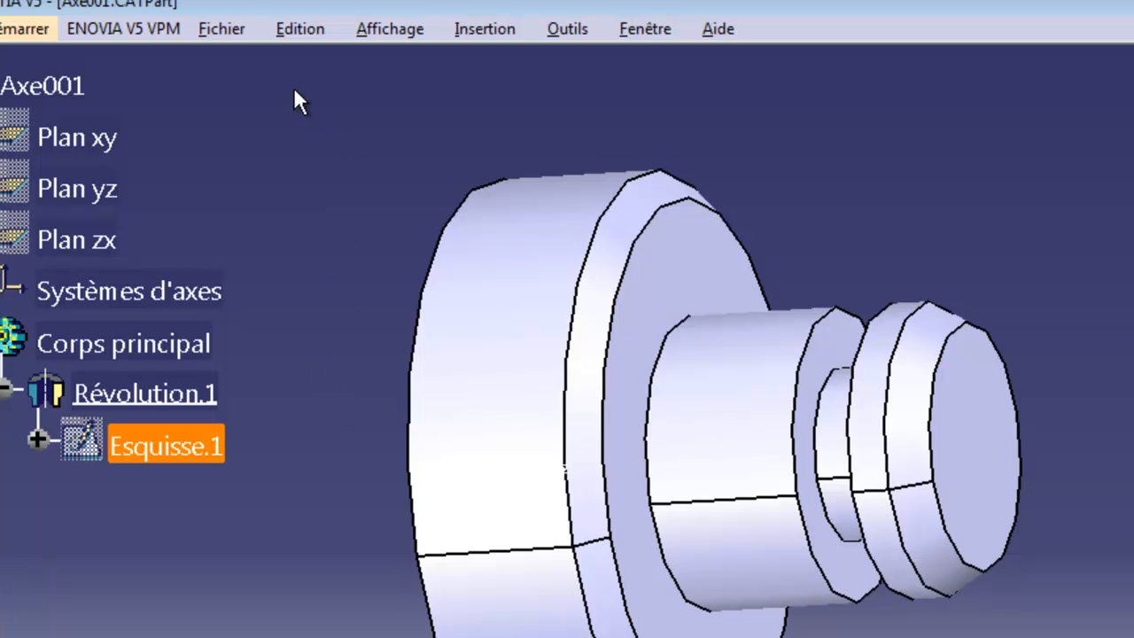
Use save management to save Axe001.CATPart under the same name in the exo folder, replacing the existing file
left_click(222, 30)
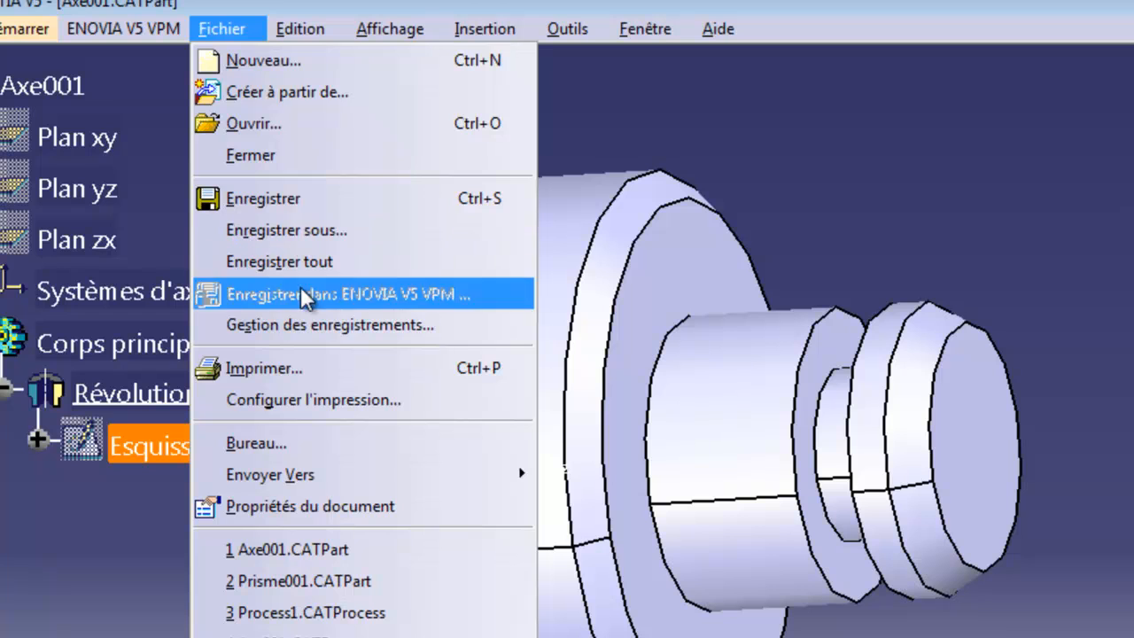
left_click(324, 328)
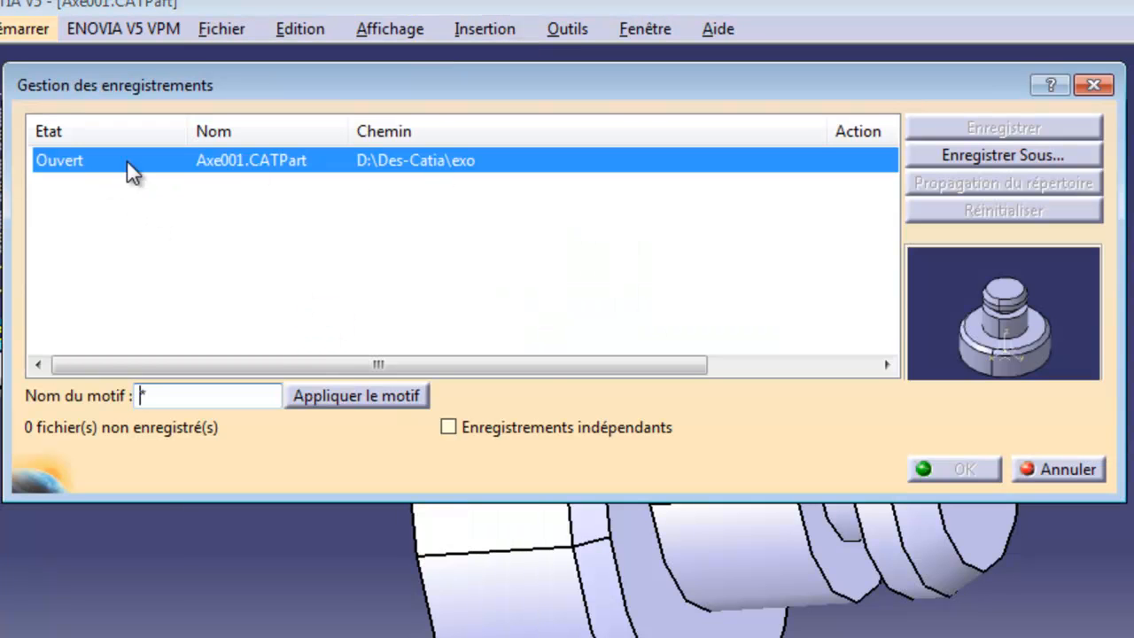
left_click(978, 154)
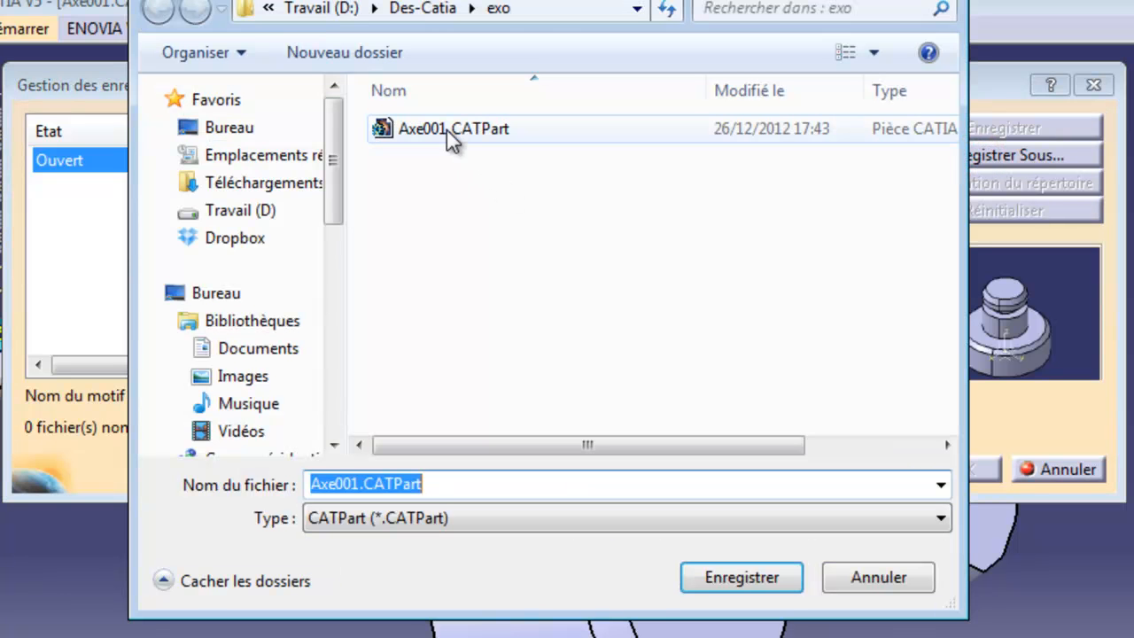
left_click(742, 577)
left_click(810, 482)
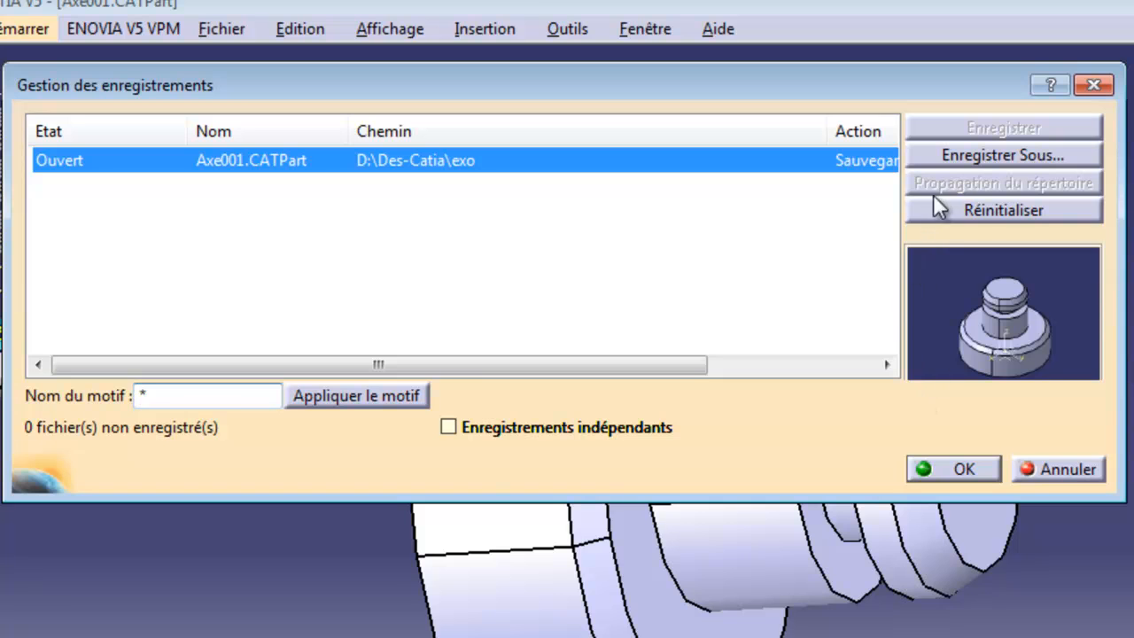
left_click(946, 467)
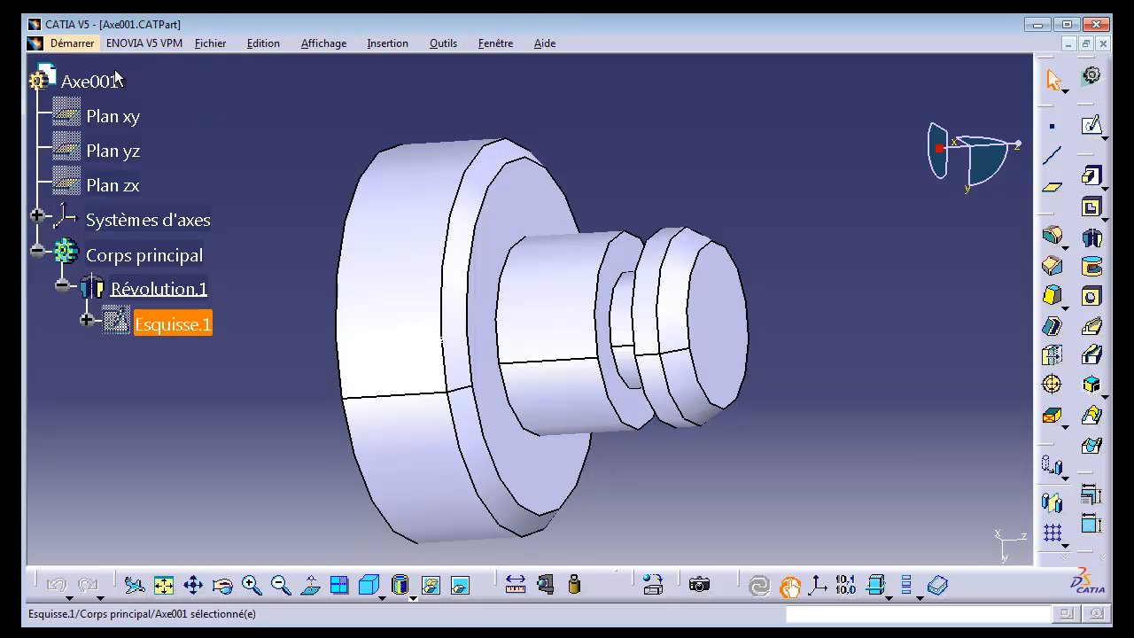
Reopen the shaft's profile sketch to review its dimensions and constraints, and return to the 3D part
left_click(166, 321)
double_click(167, 321)
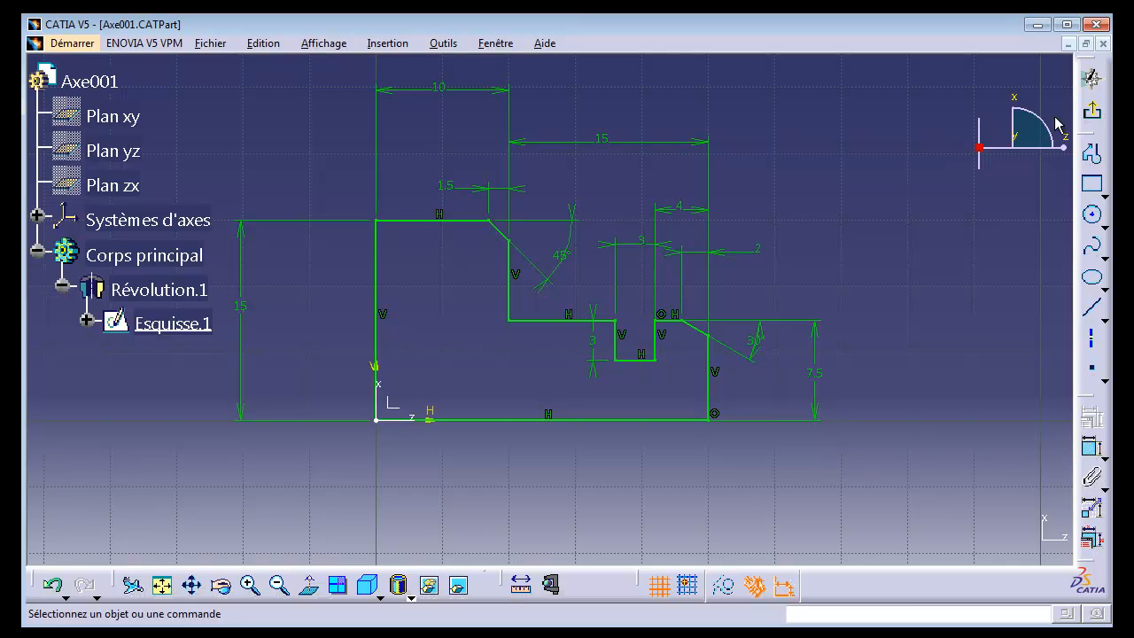
left_click(1092, 110)
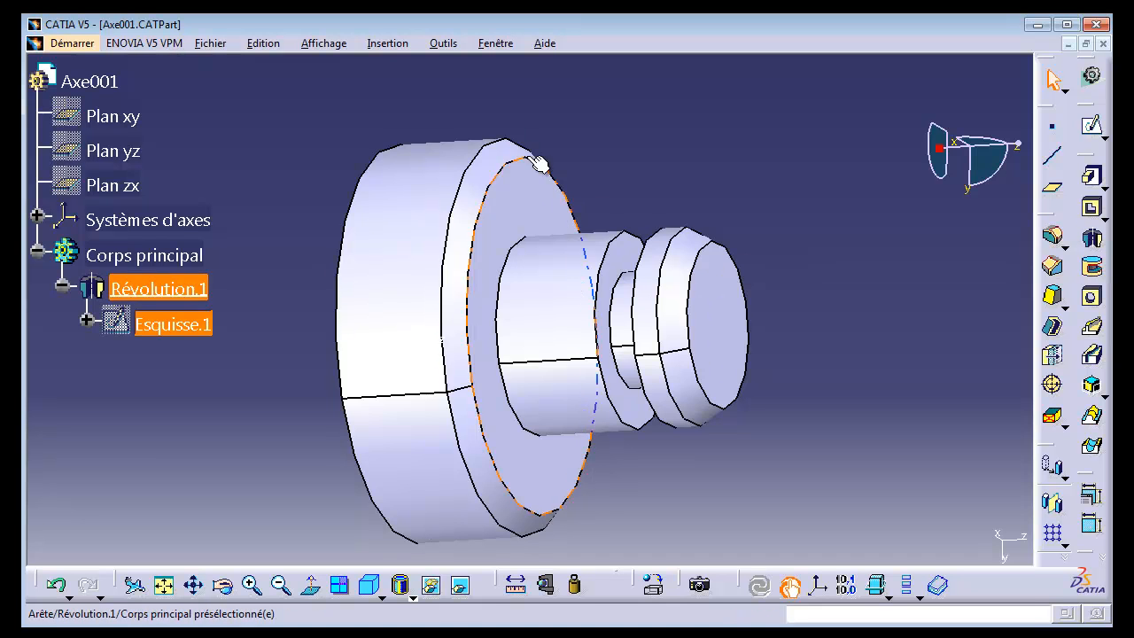
Review the revolution's definition, preview and accept it without changes, and fit the whole shaft in the view
double_click(150, 293)
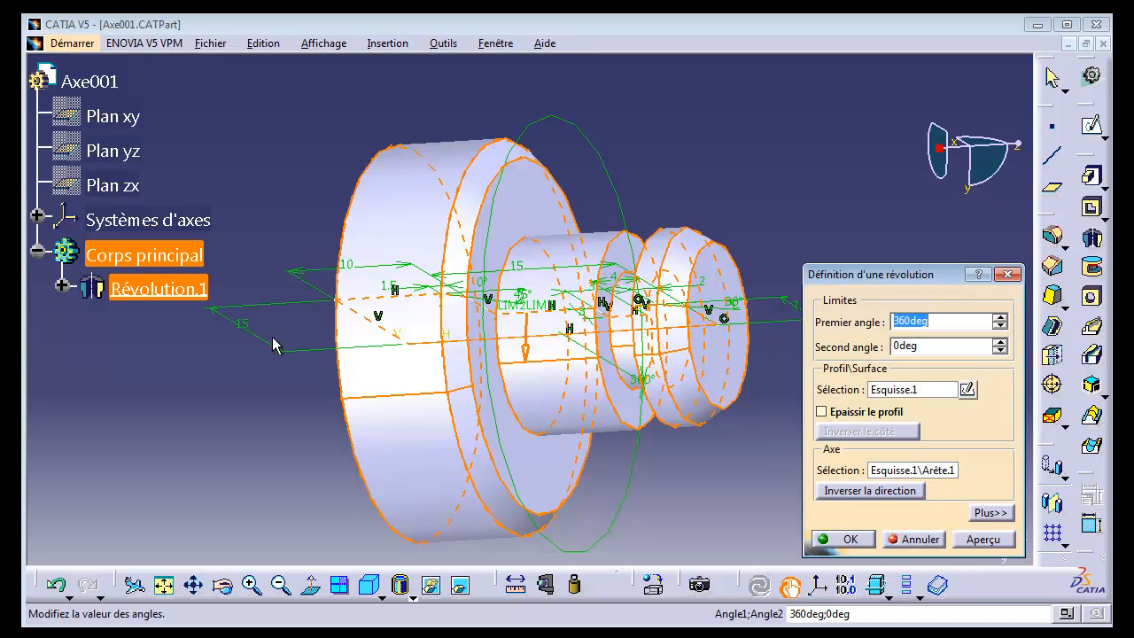
left_click(983, 538)
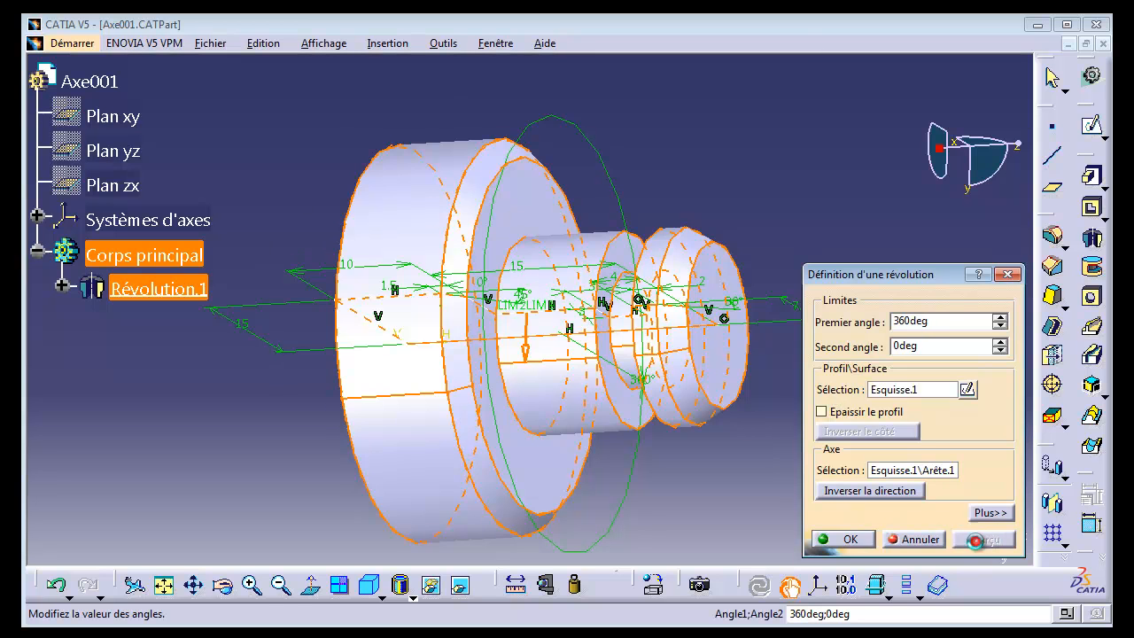
left_click(849, 540)
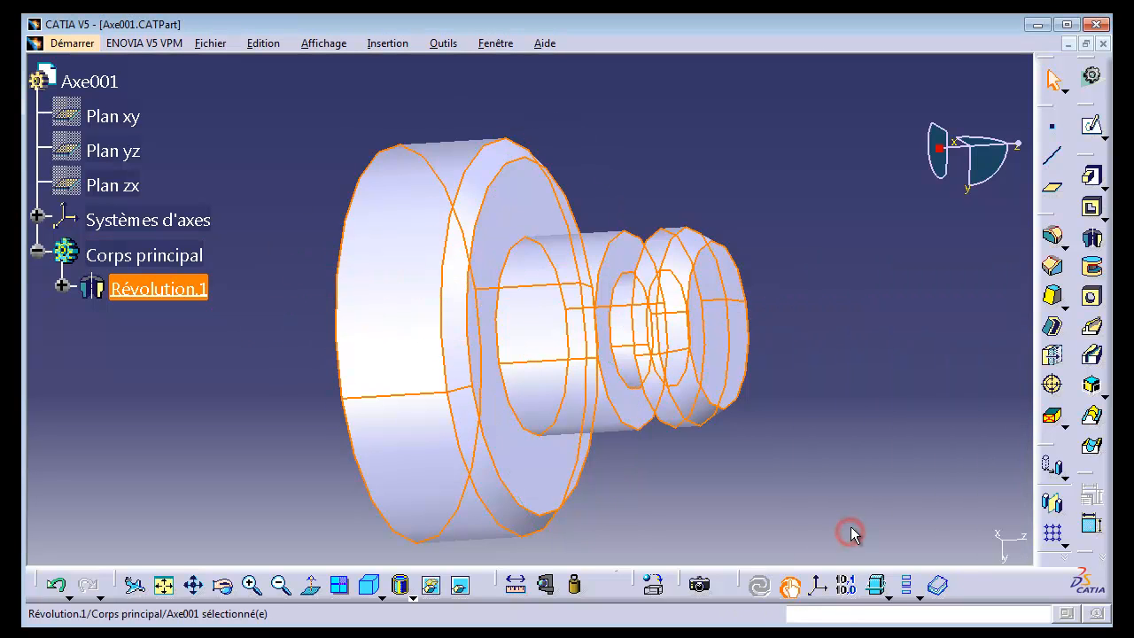
left_click(258, 415)
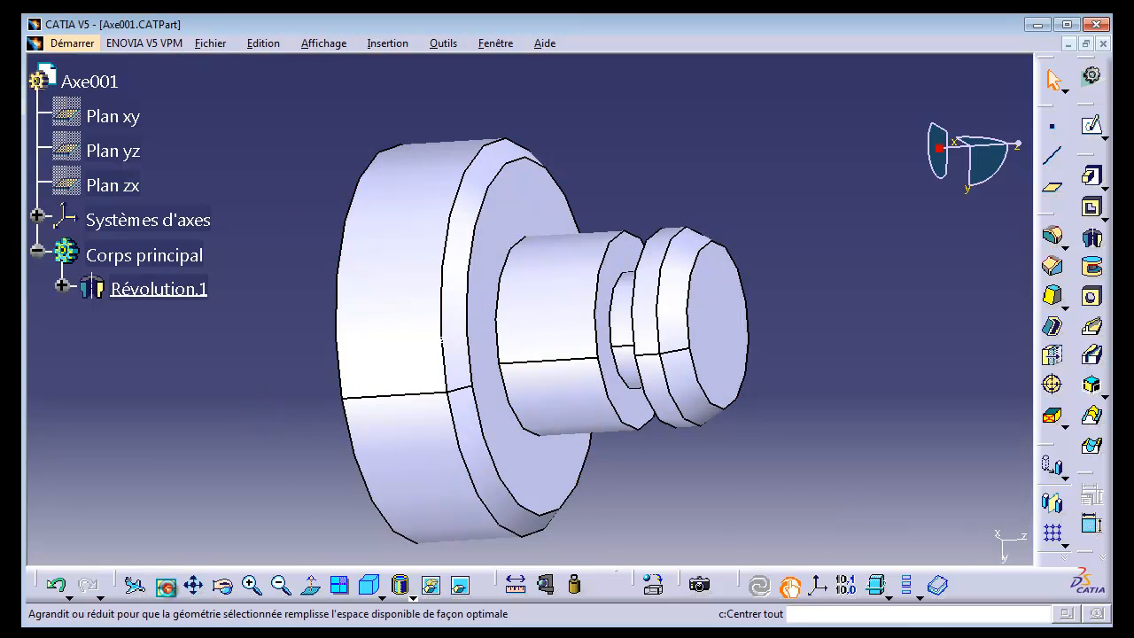
left_click(163, 585)
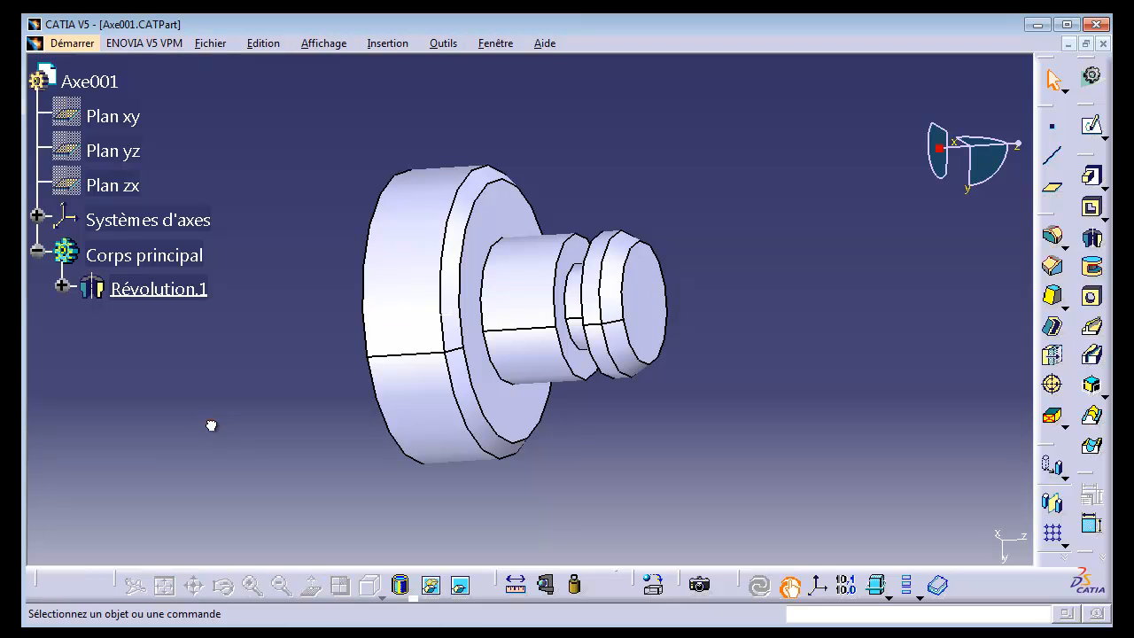